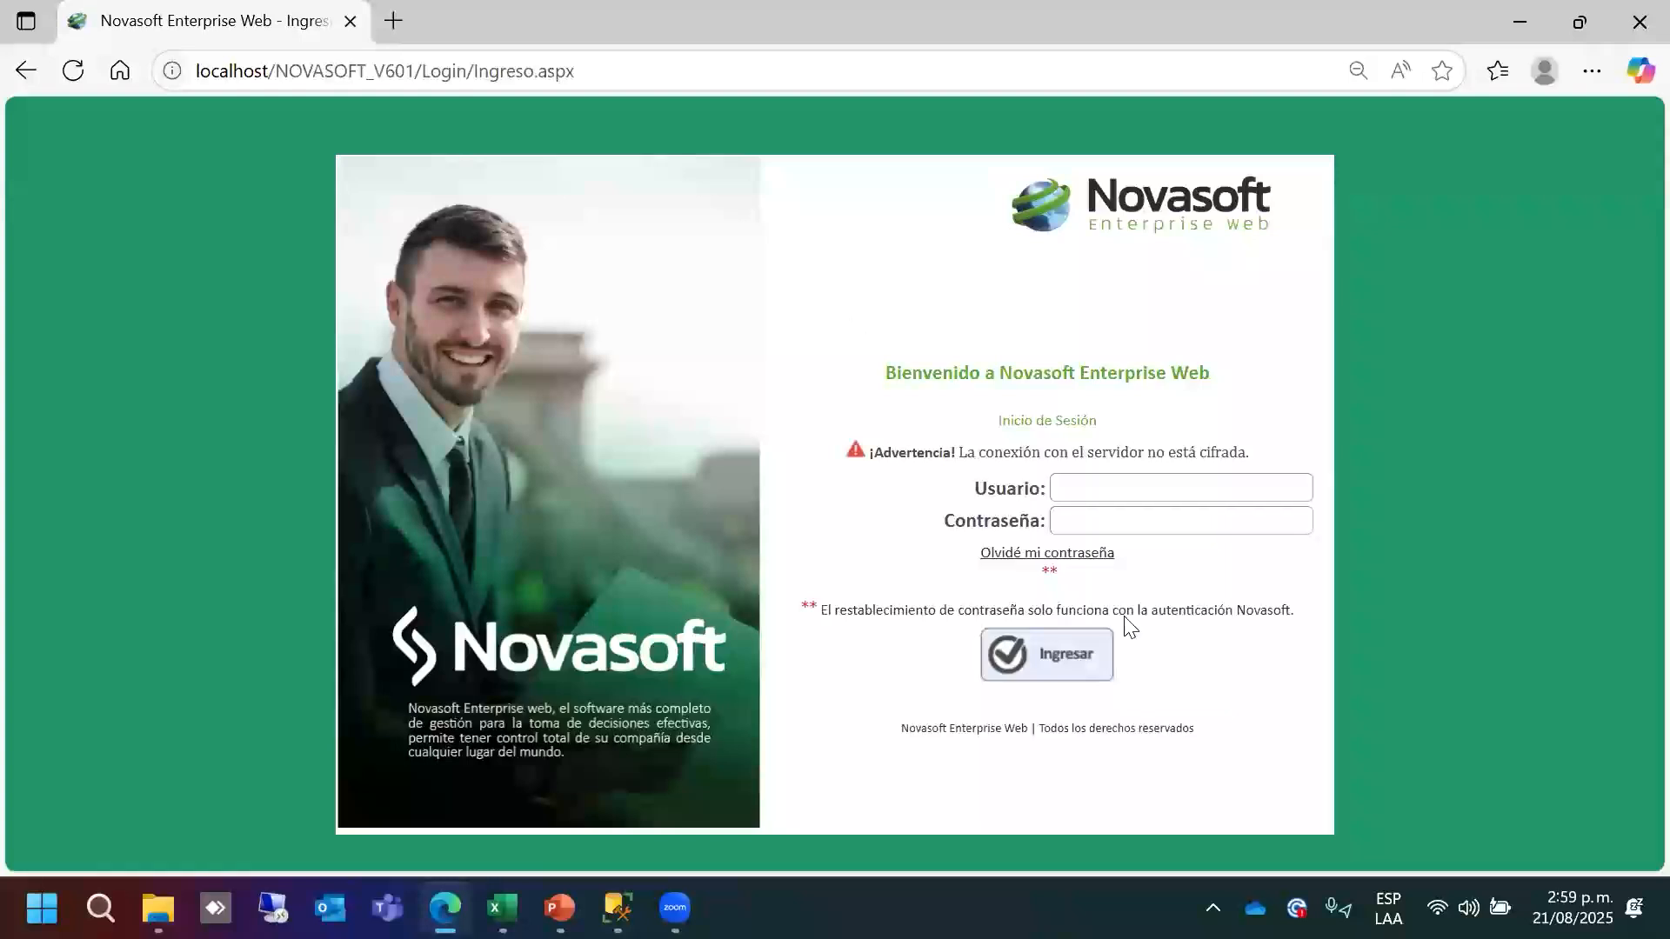
Log in to Novasoft Enterprise Web with the saved user and its account password.
click(1086, 480)
text(consultor)
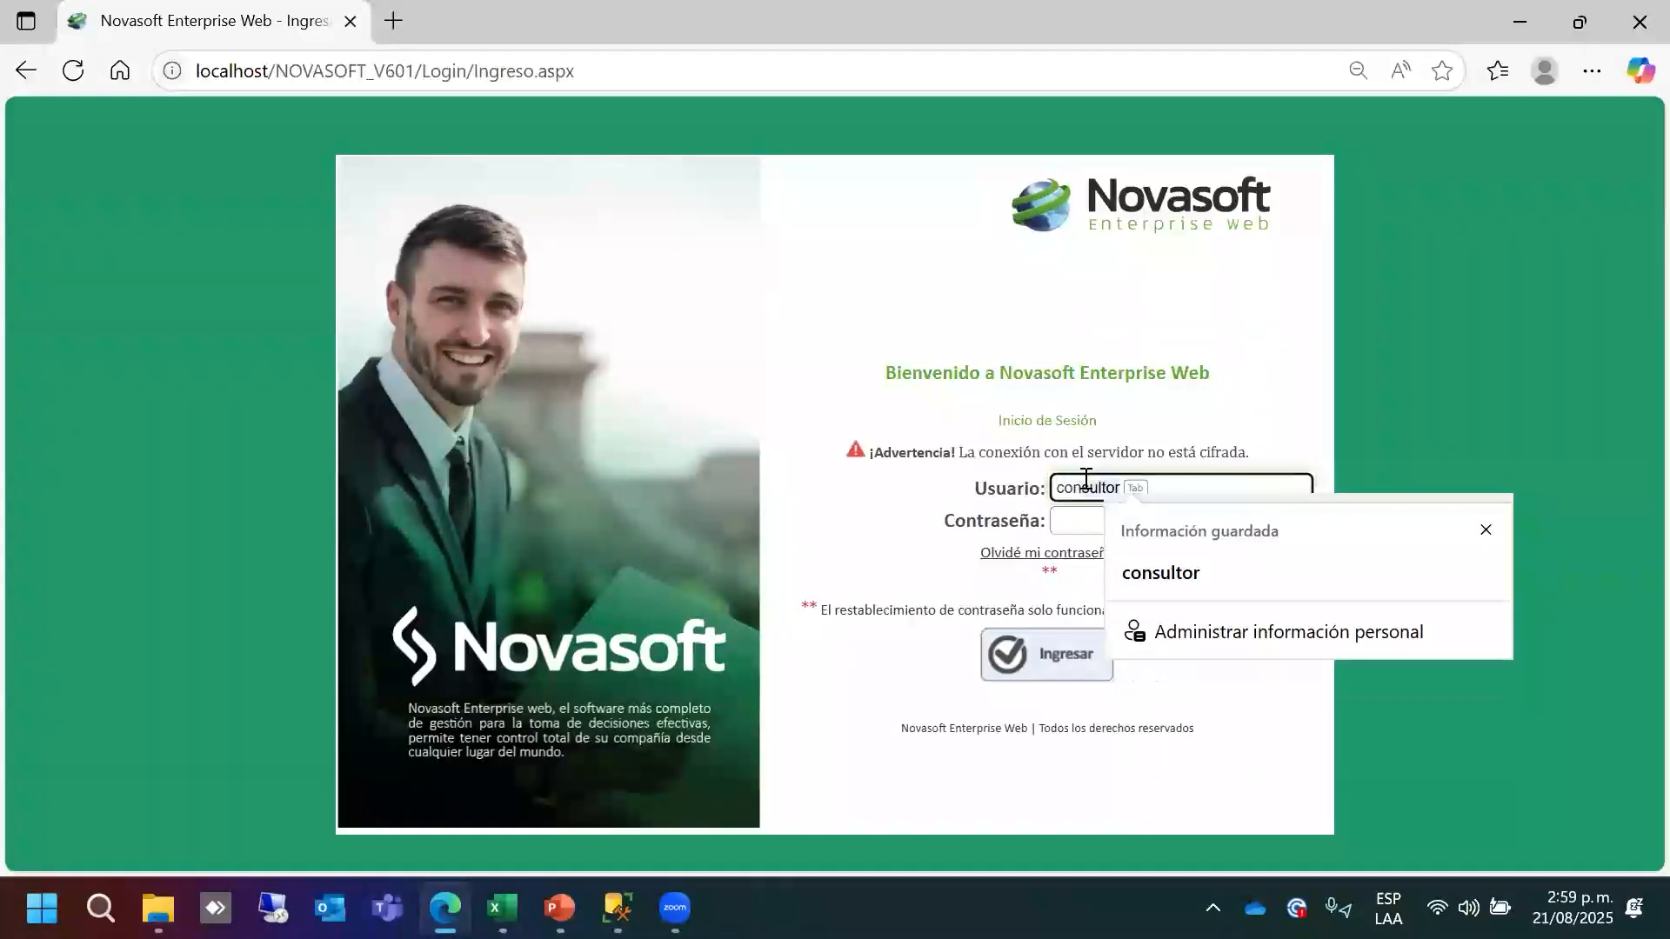
click(1139, 569)
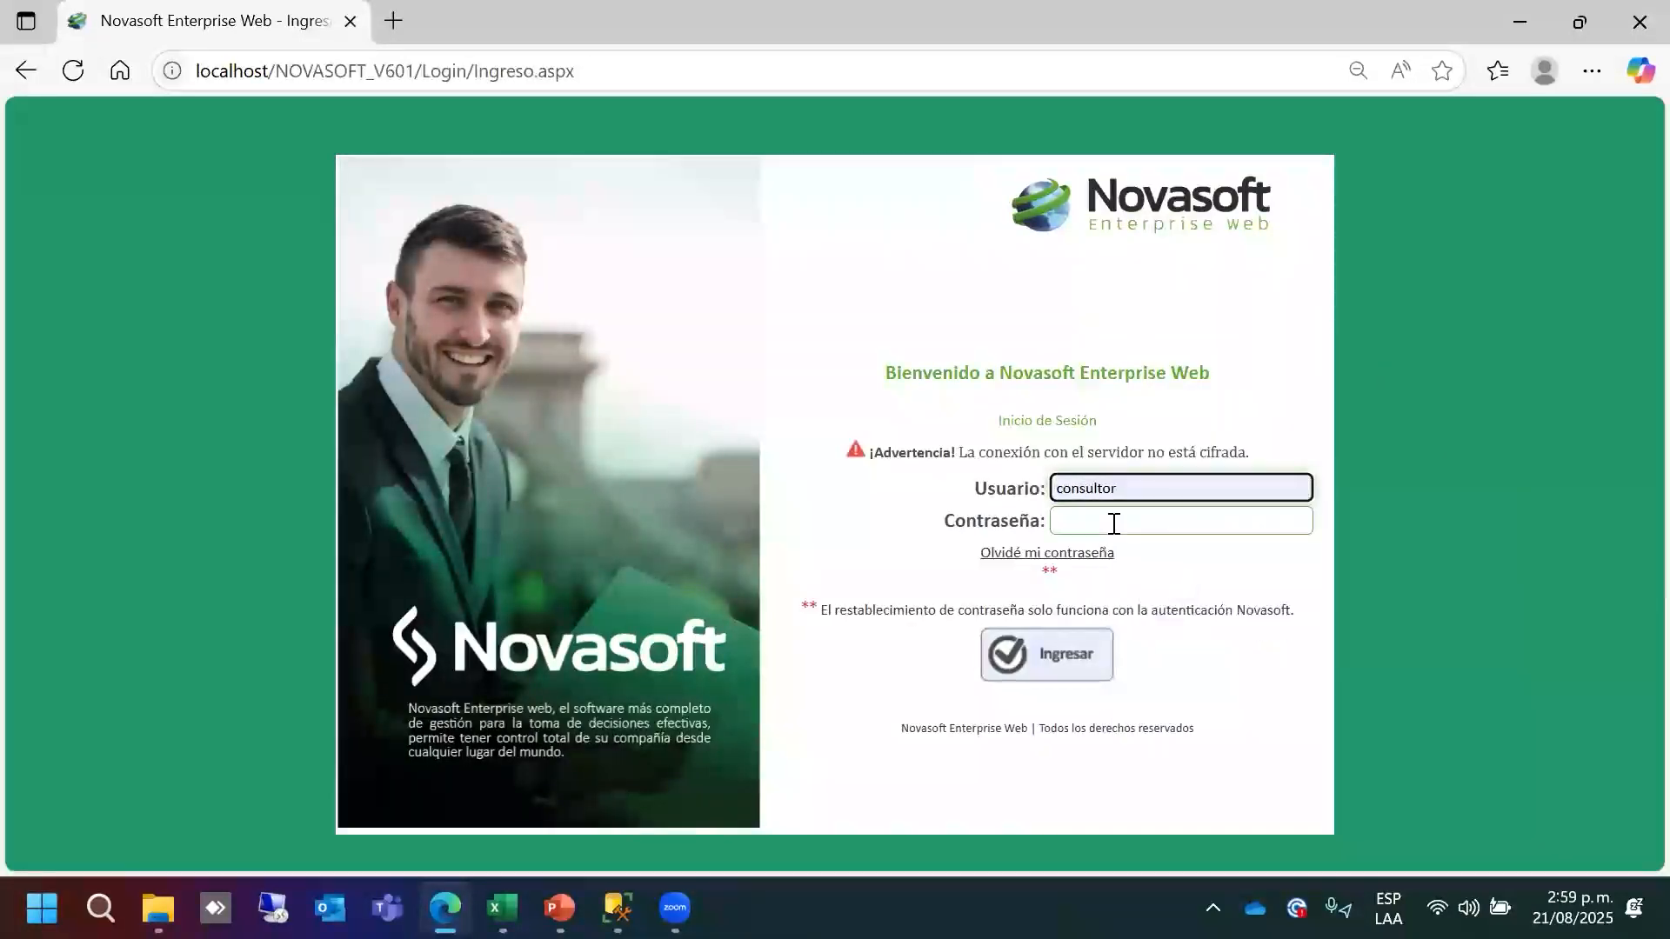
click(1114, 522)
text(c)
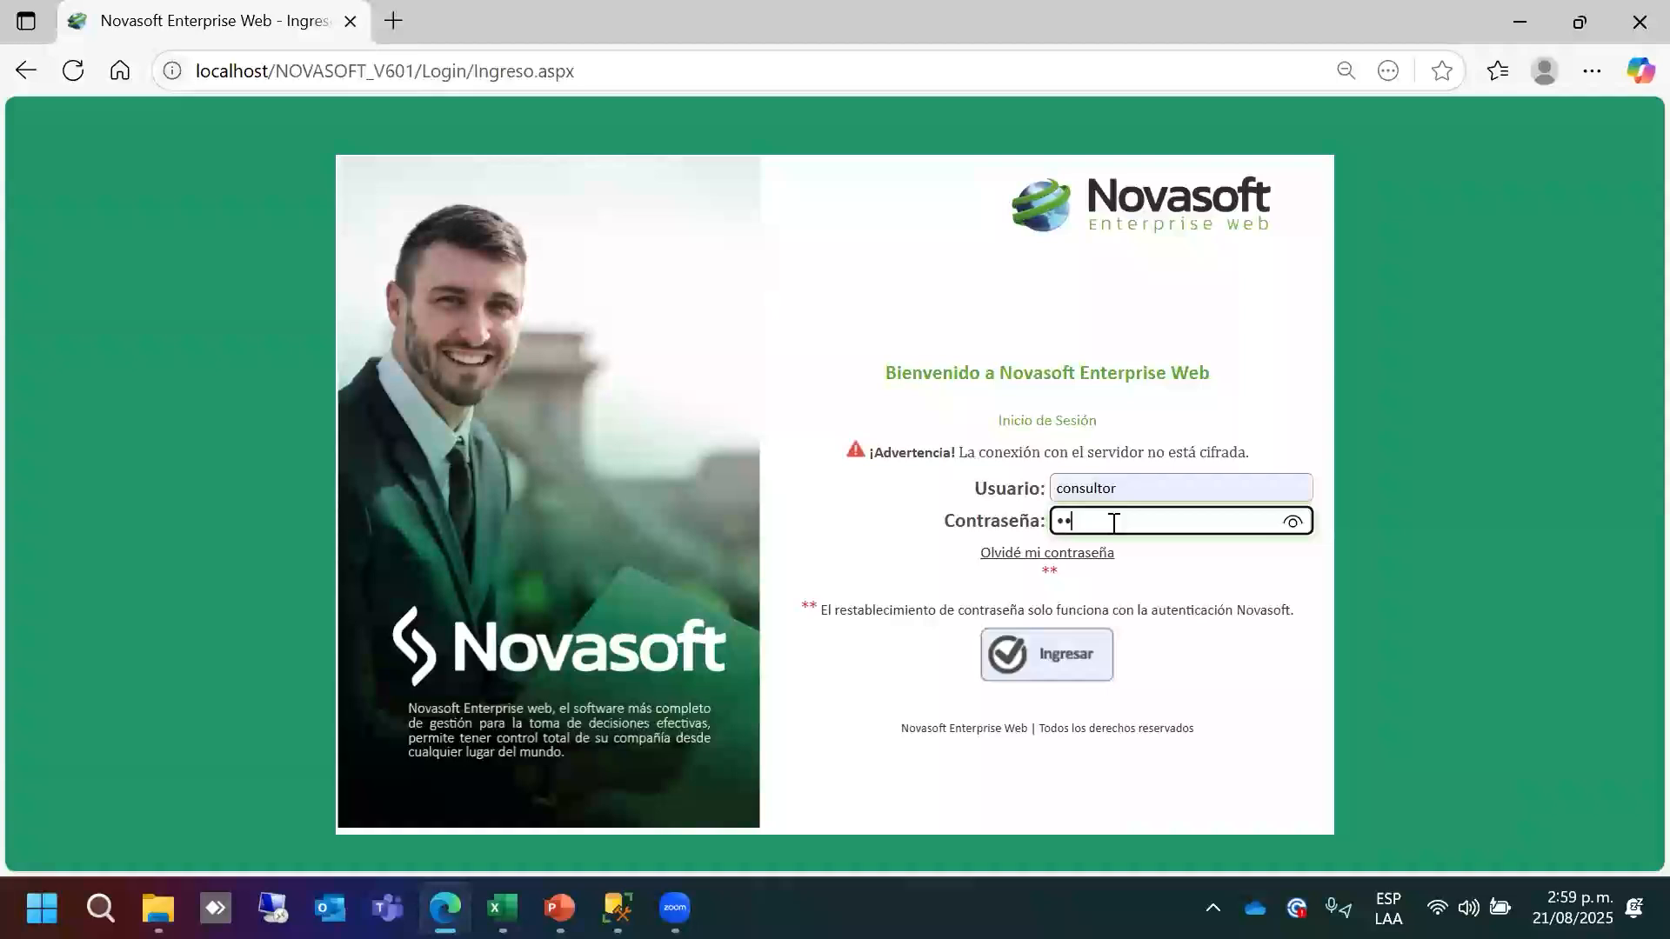
text(*)
key(Return)
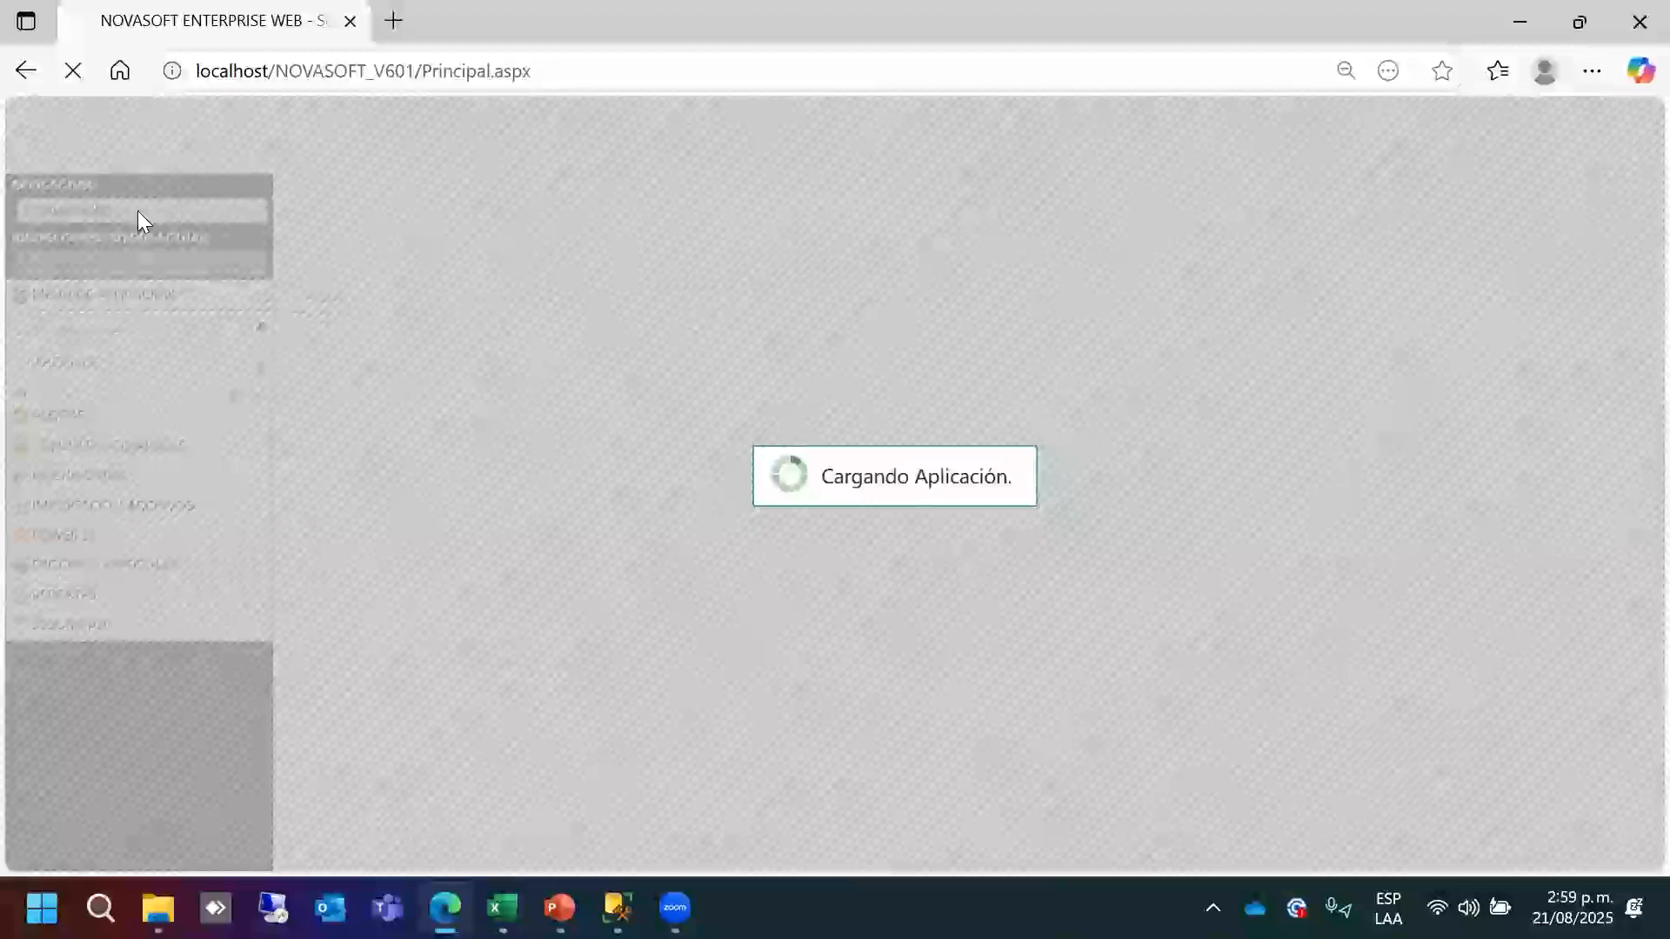
Switch the application to INVENTARIOS and open Definición Tarea De Importación.
click(138, 211)
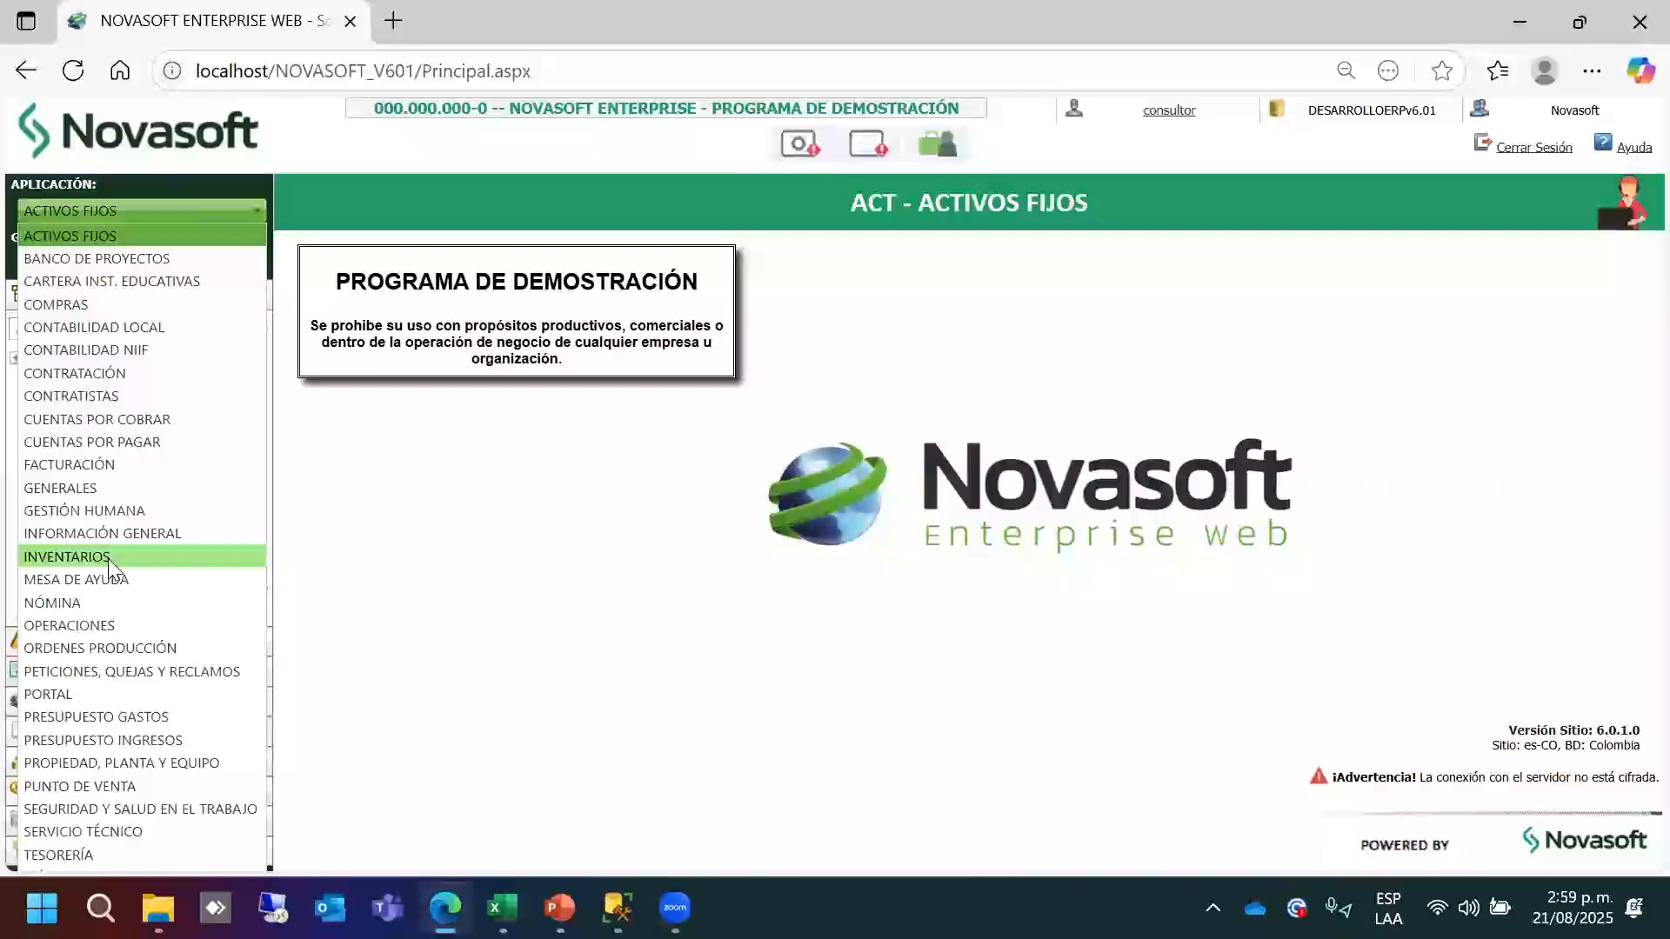
click(154, 376)
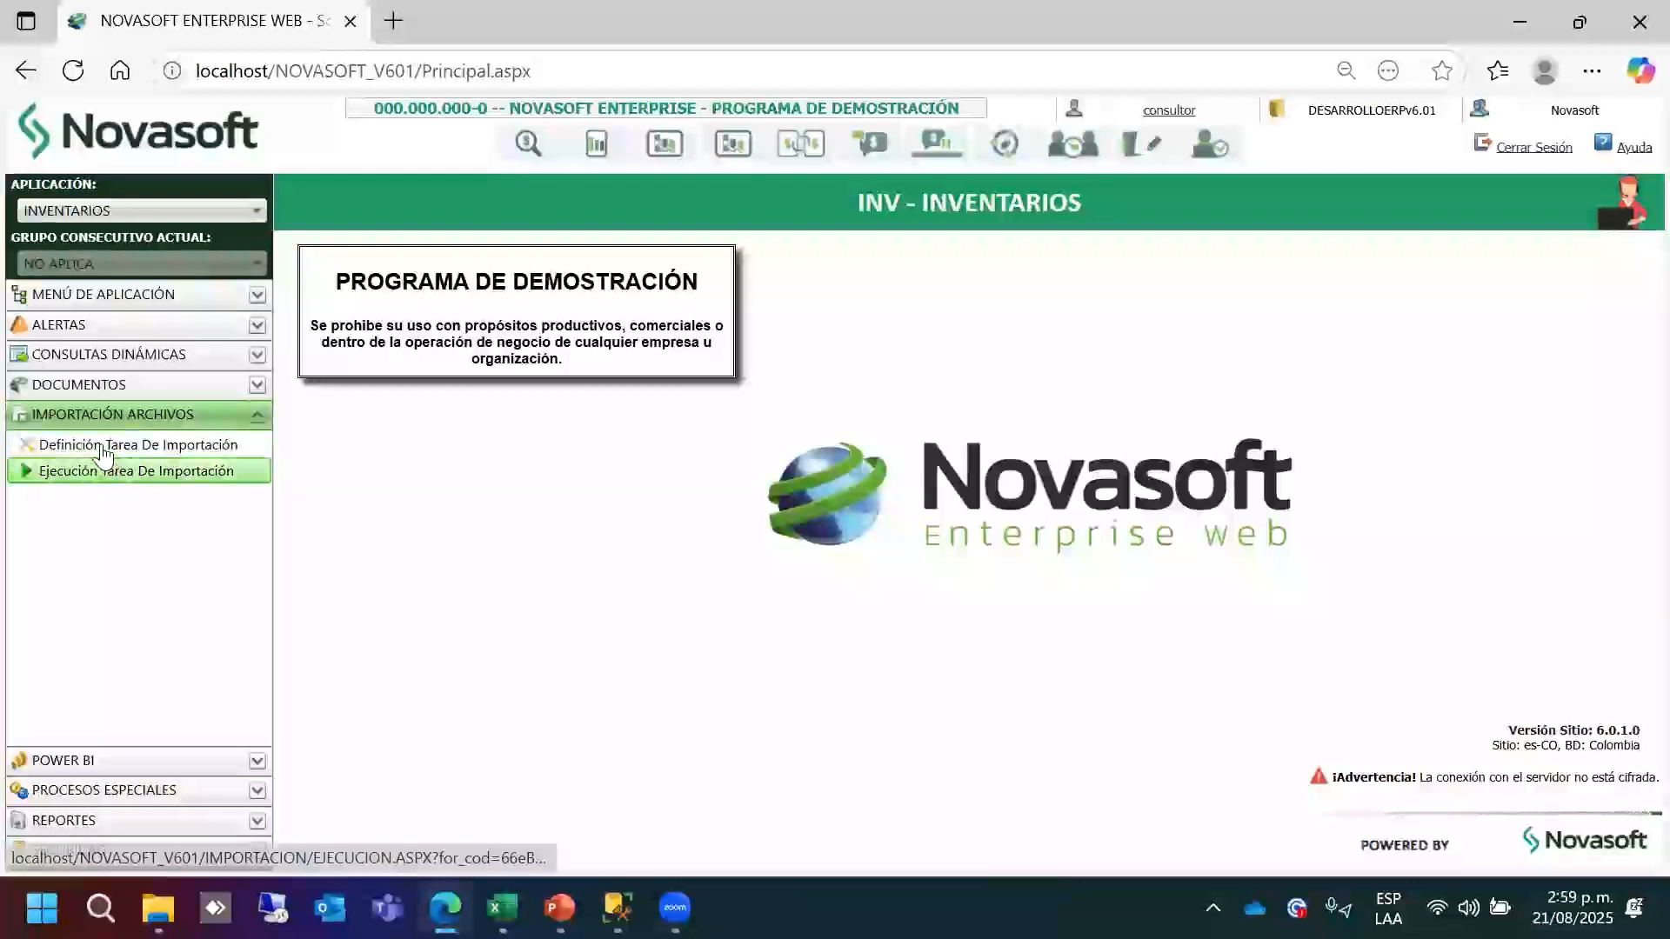
click(103, 448)
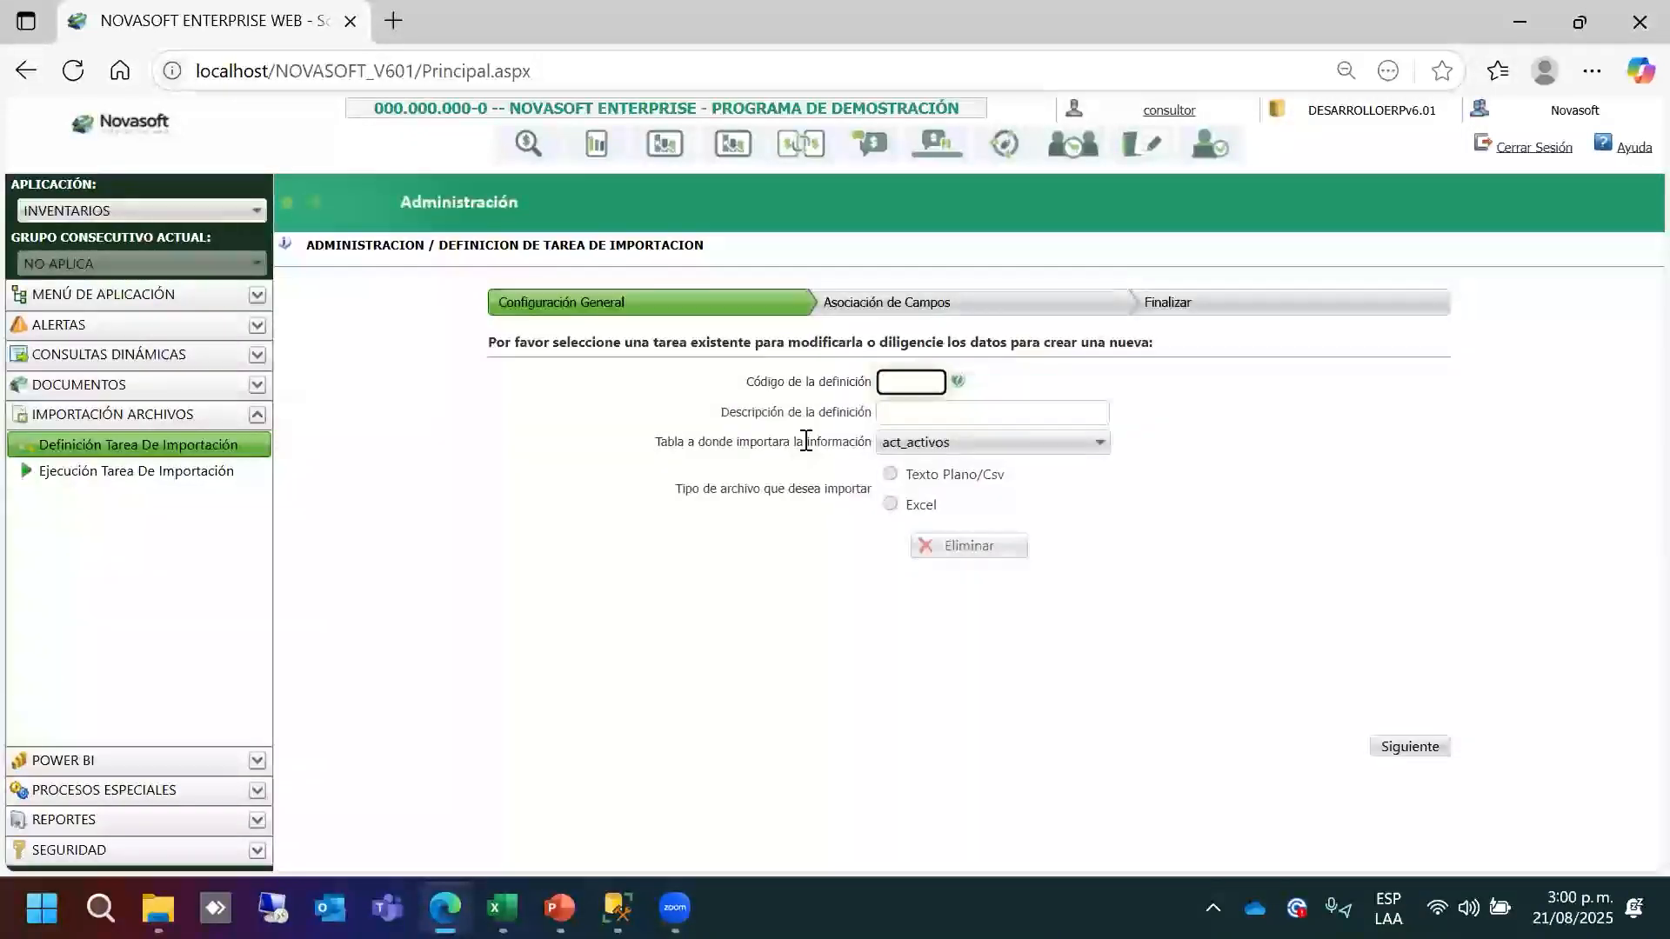
Enter import definition code U99 with description IMPORTACION ITEMS.
key(Caps_Lock)
text(U)
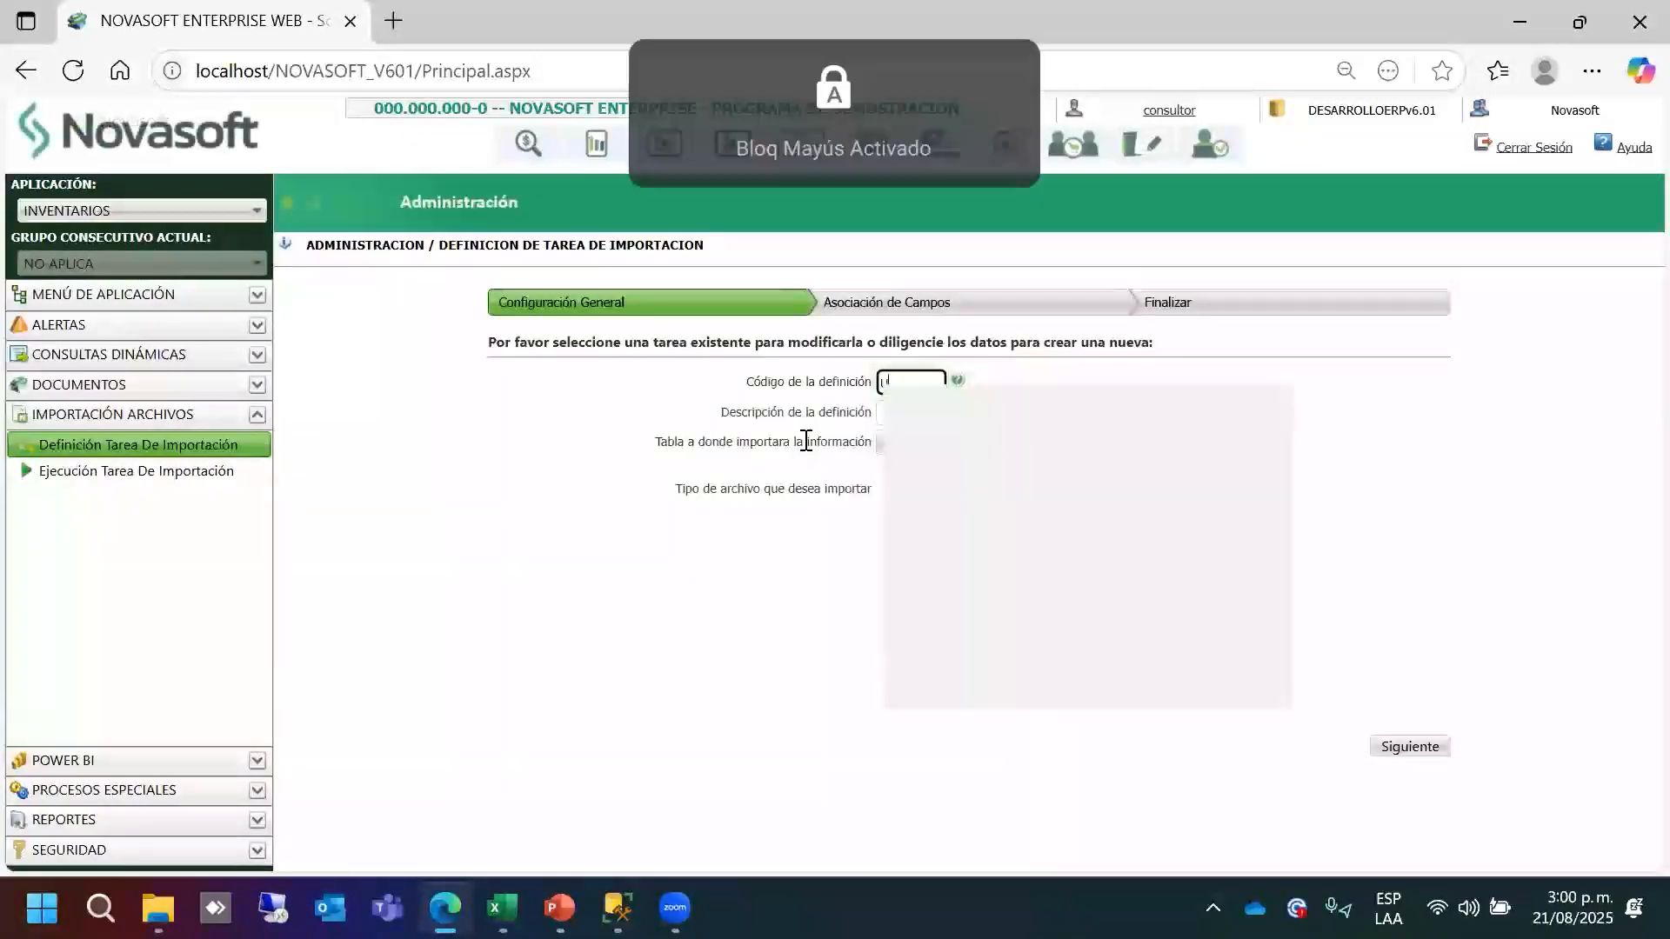
text(99)
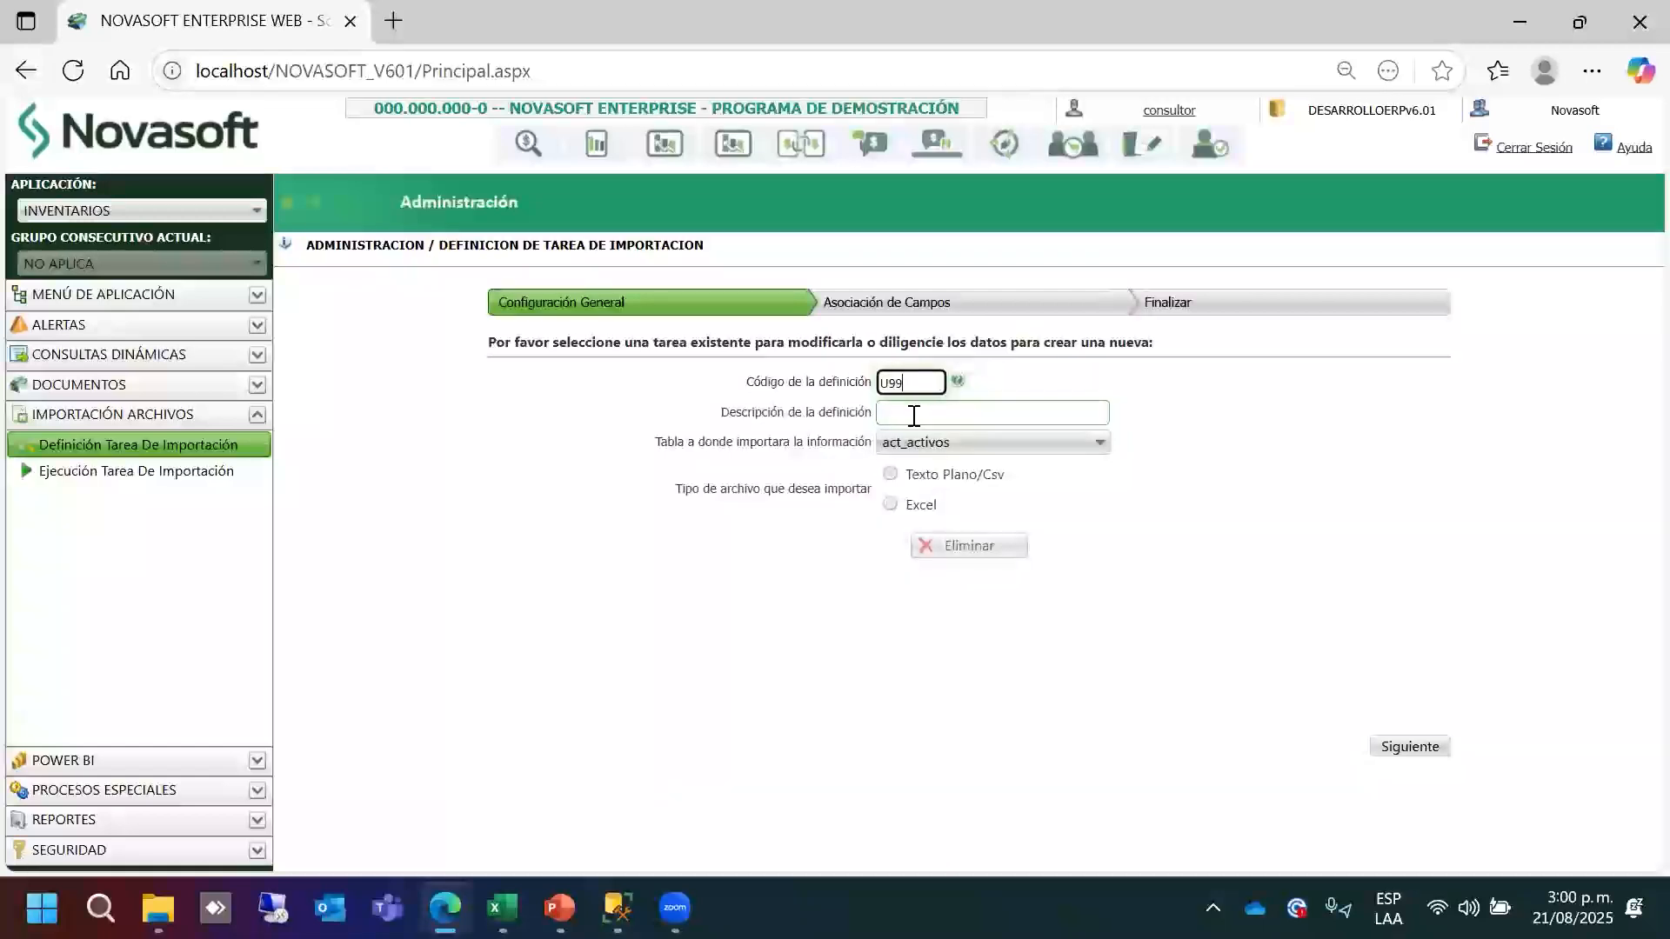
click(914, 415)
text(IMPORTACION DOCUMENTOS)
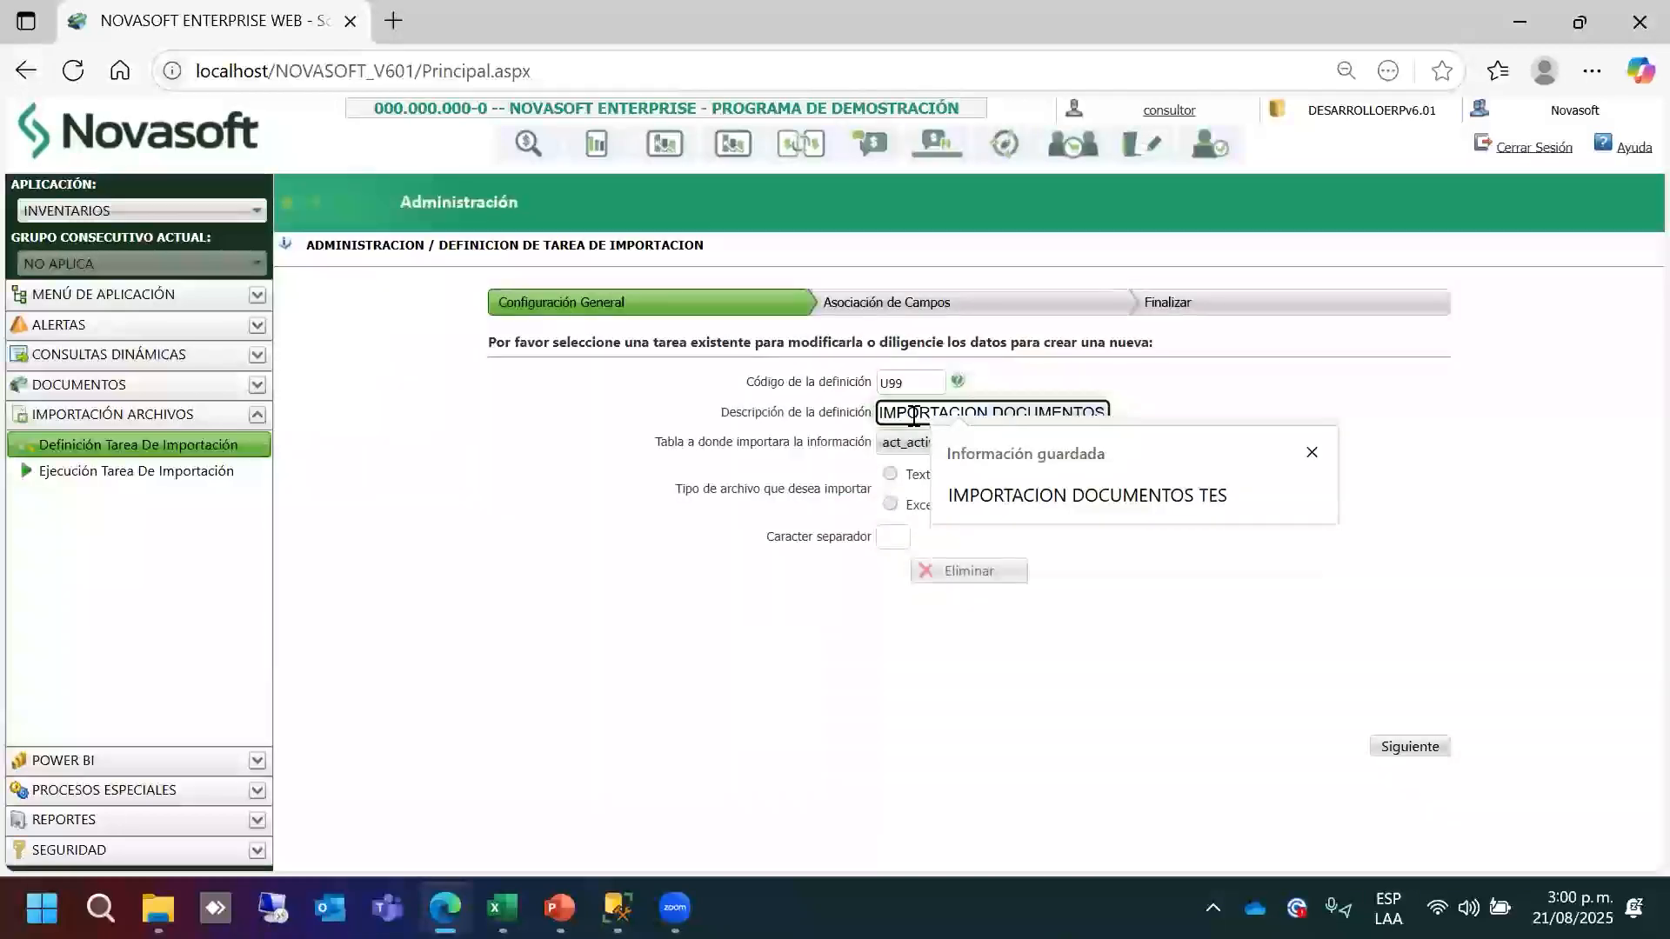
key(ctrl+BackSpace)
text(ITEMS)
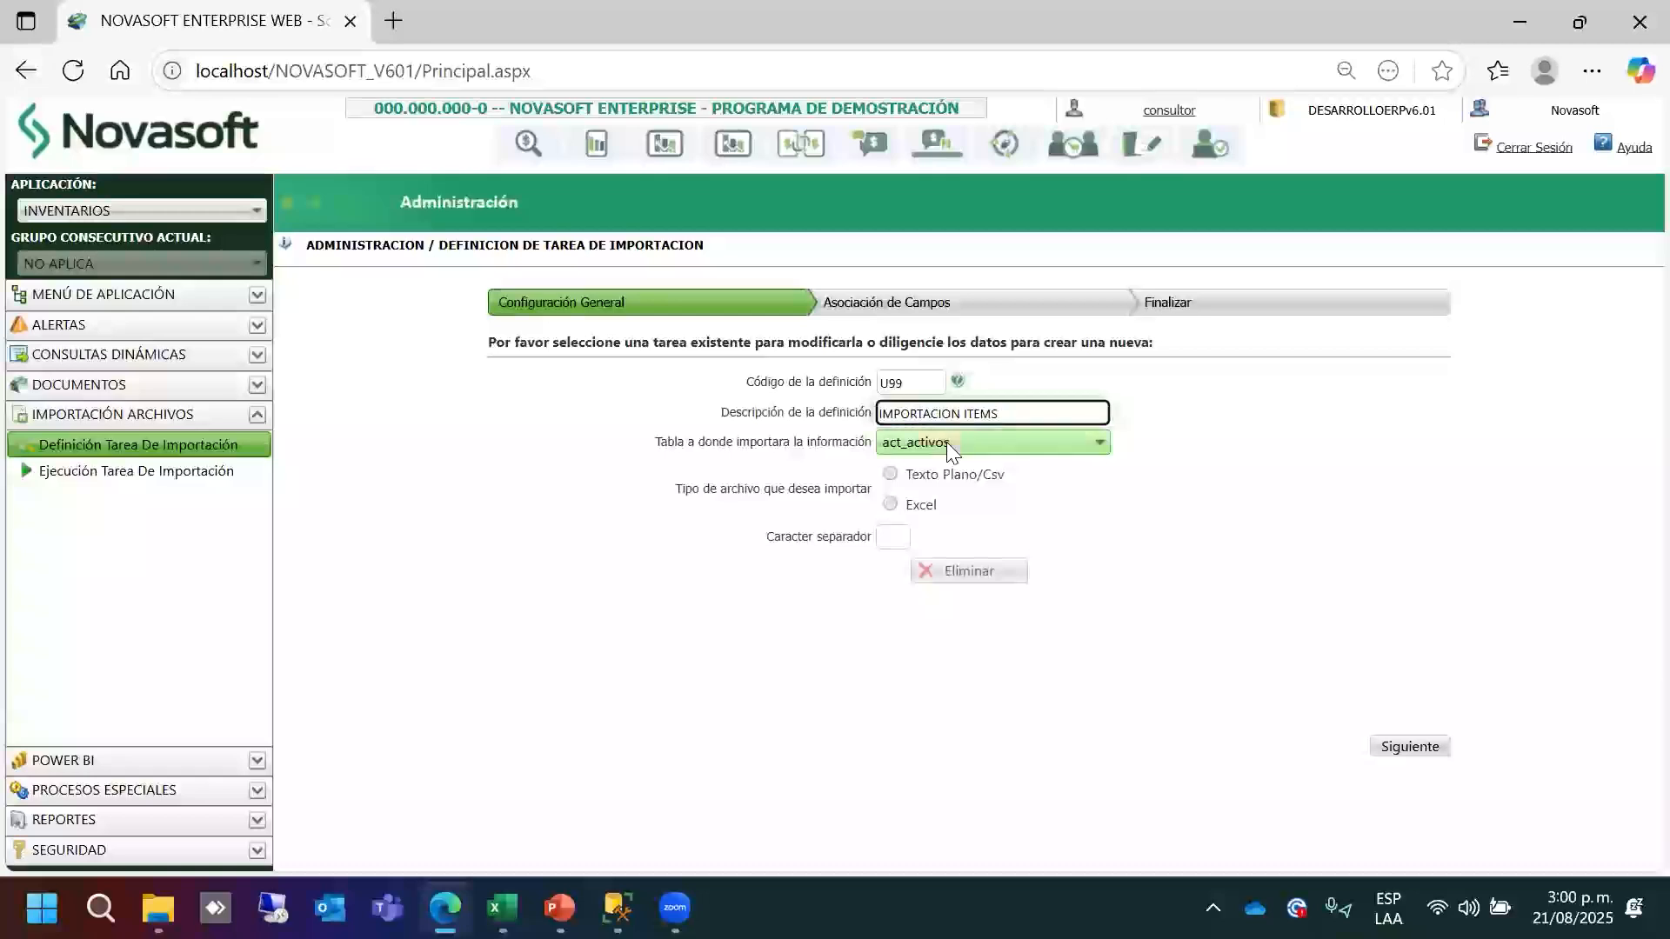
Set destination table inv_items and file type Excel, then continue to the next step.
click(950, 444)
click(950, 444)
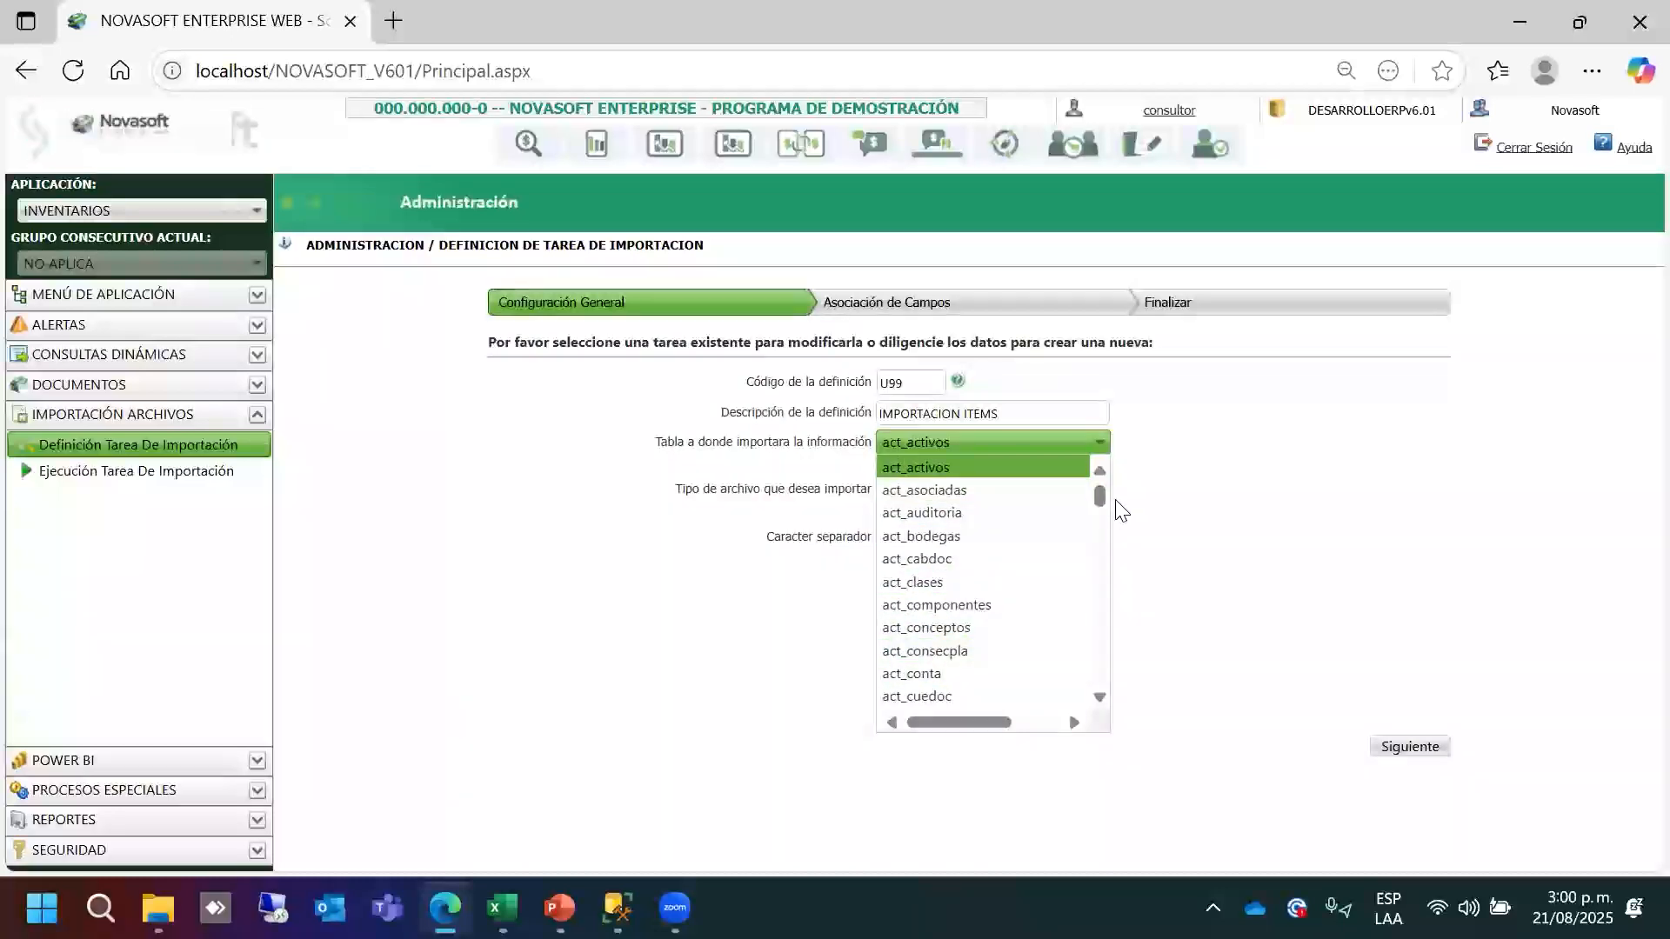
drag(1100, 503, 1101, 576)
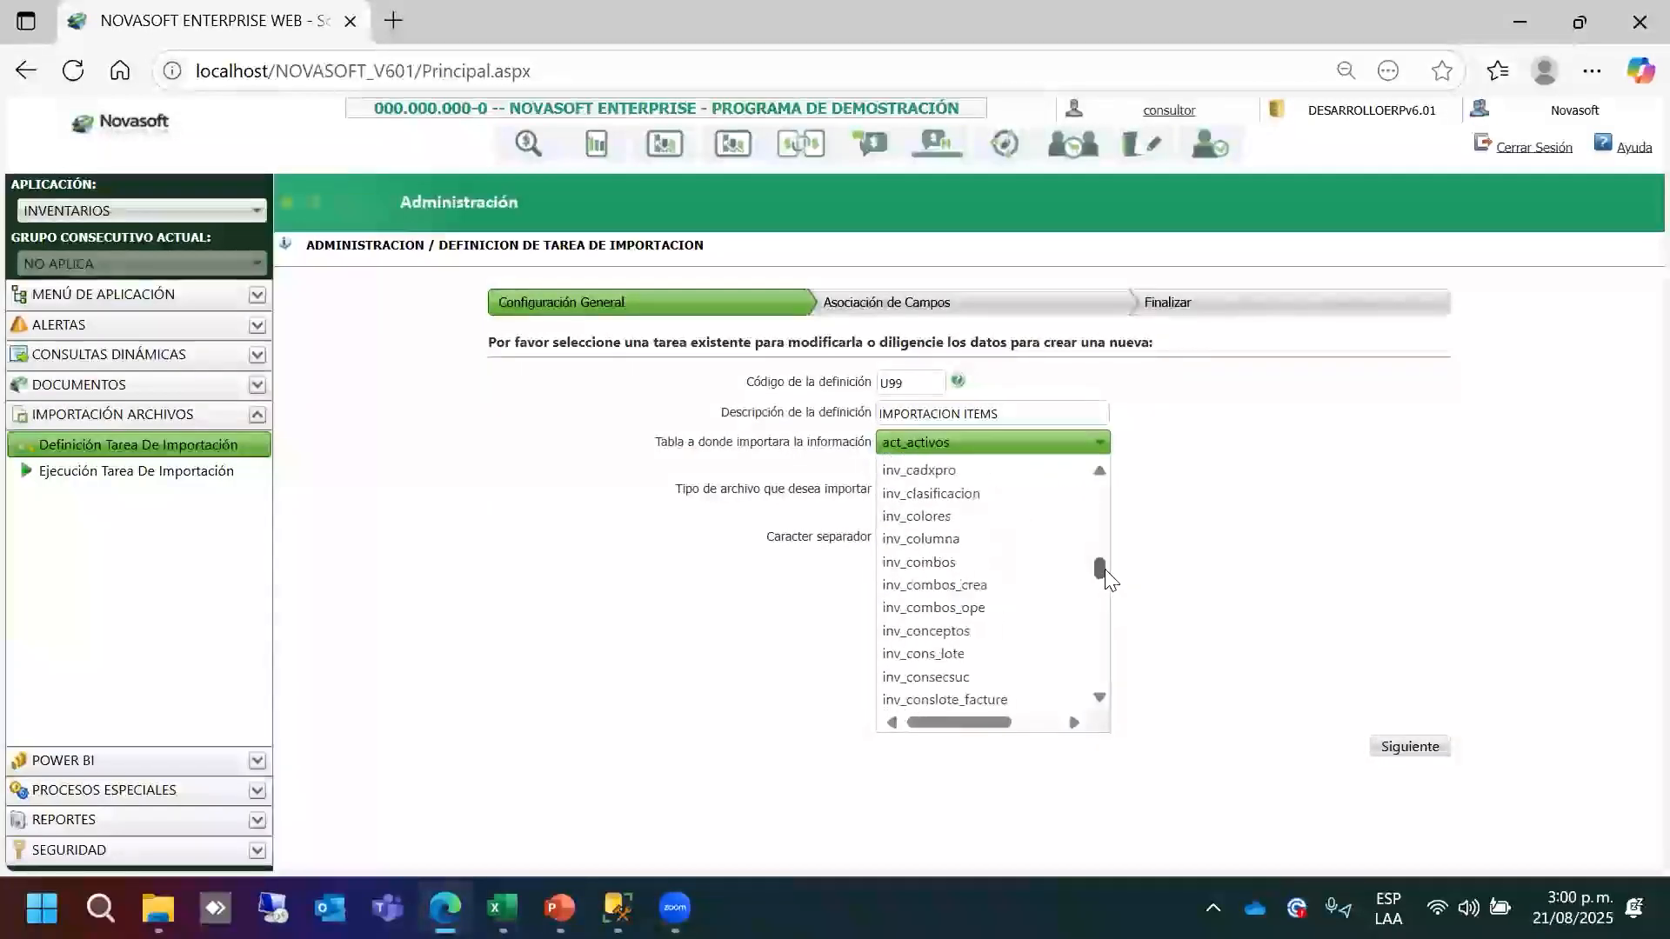
click(933, 470)
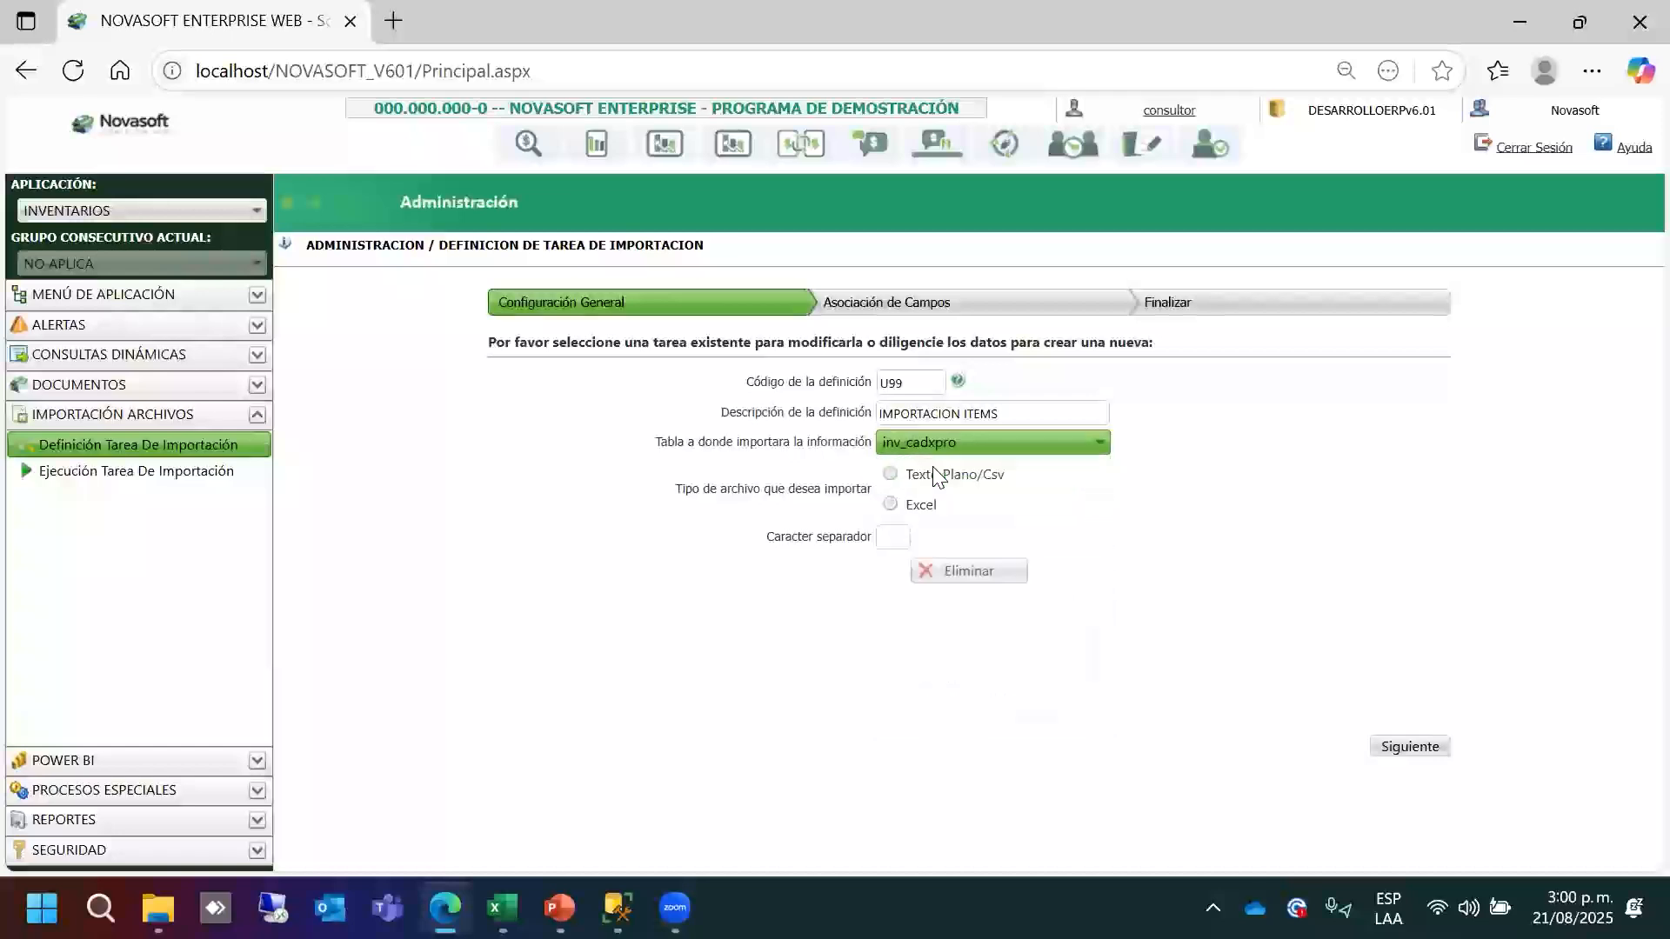
click(1098, 442)
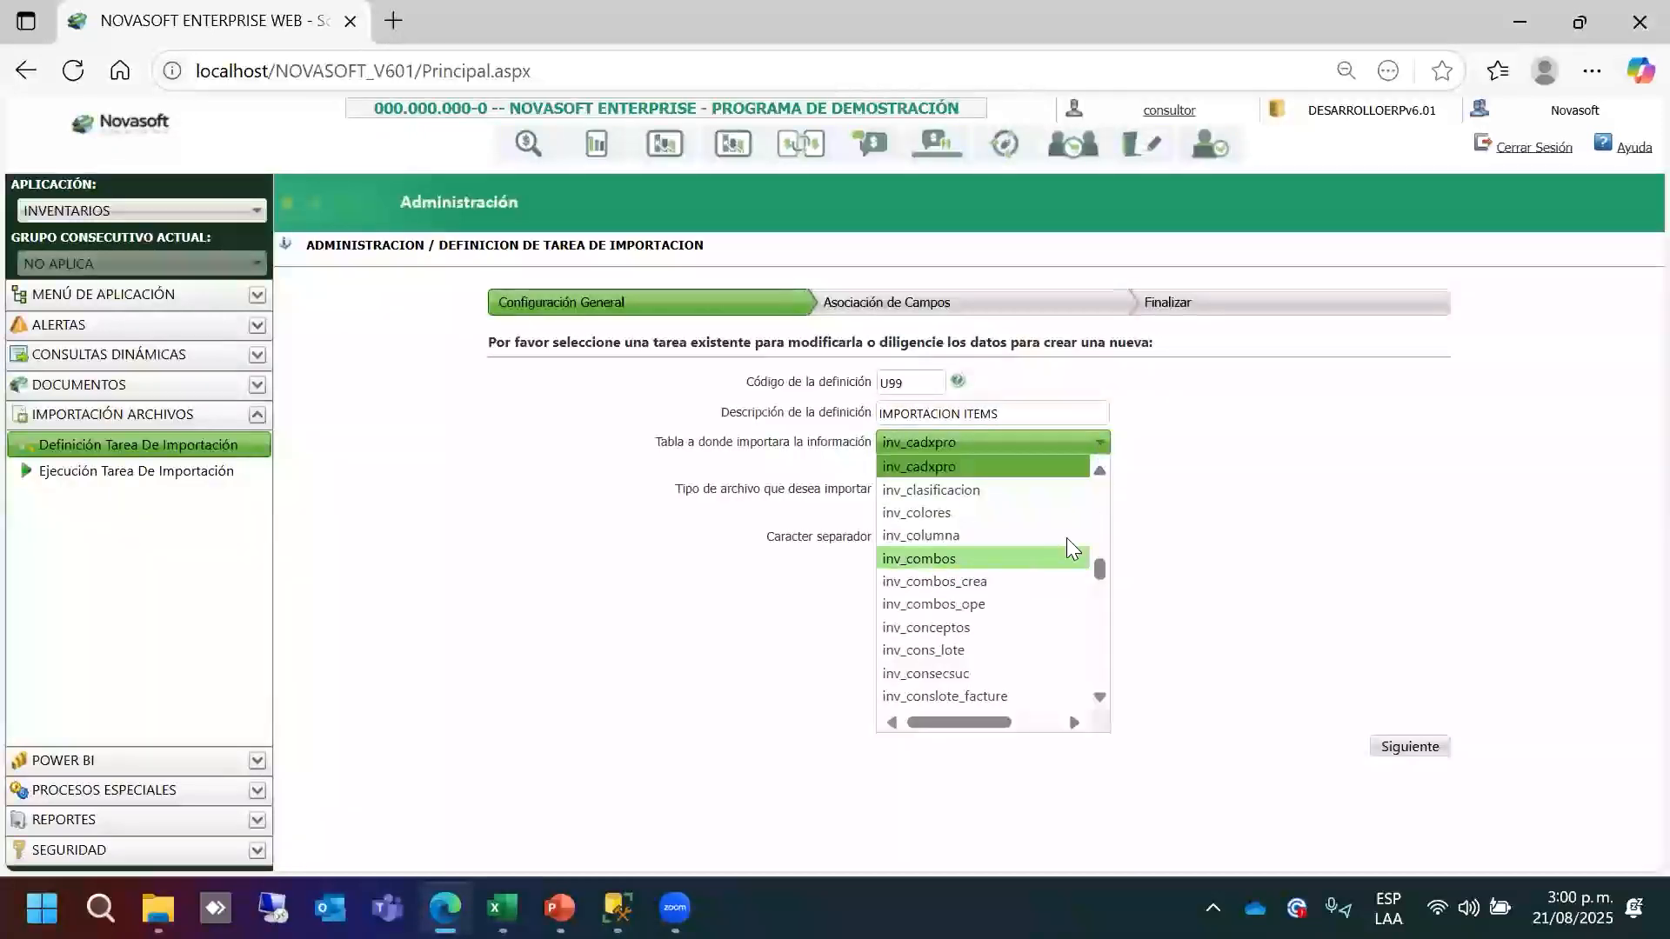
click(1099, 472)
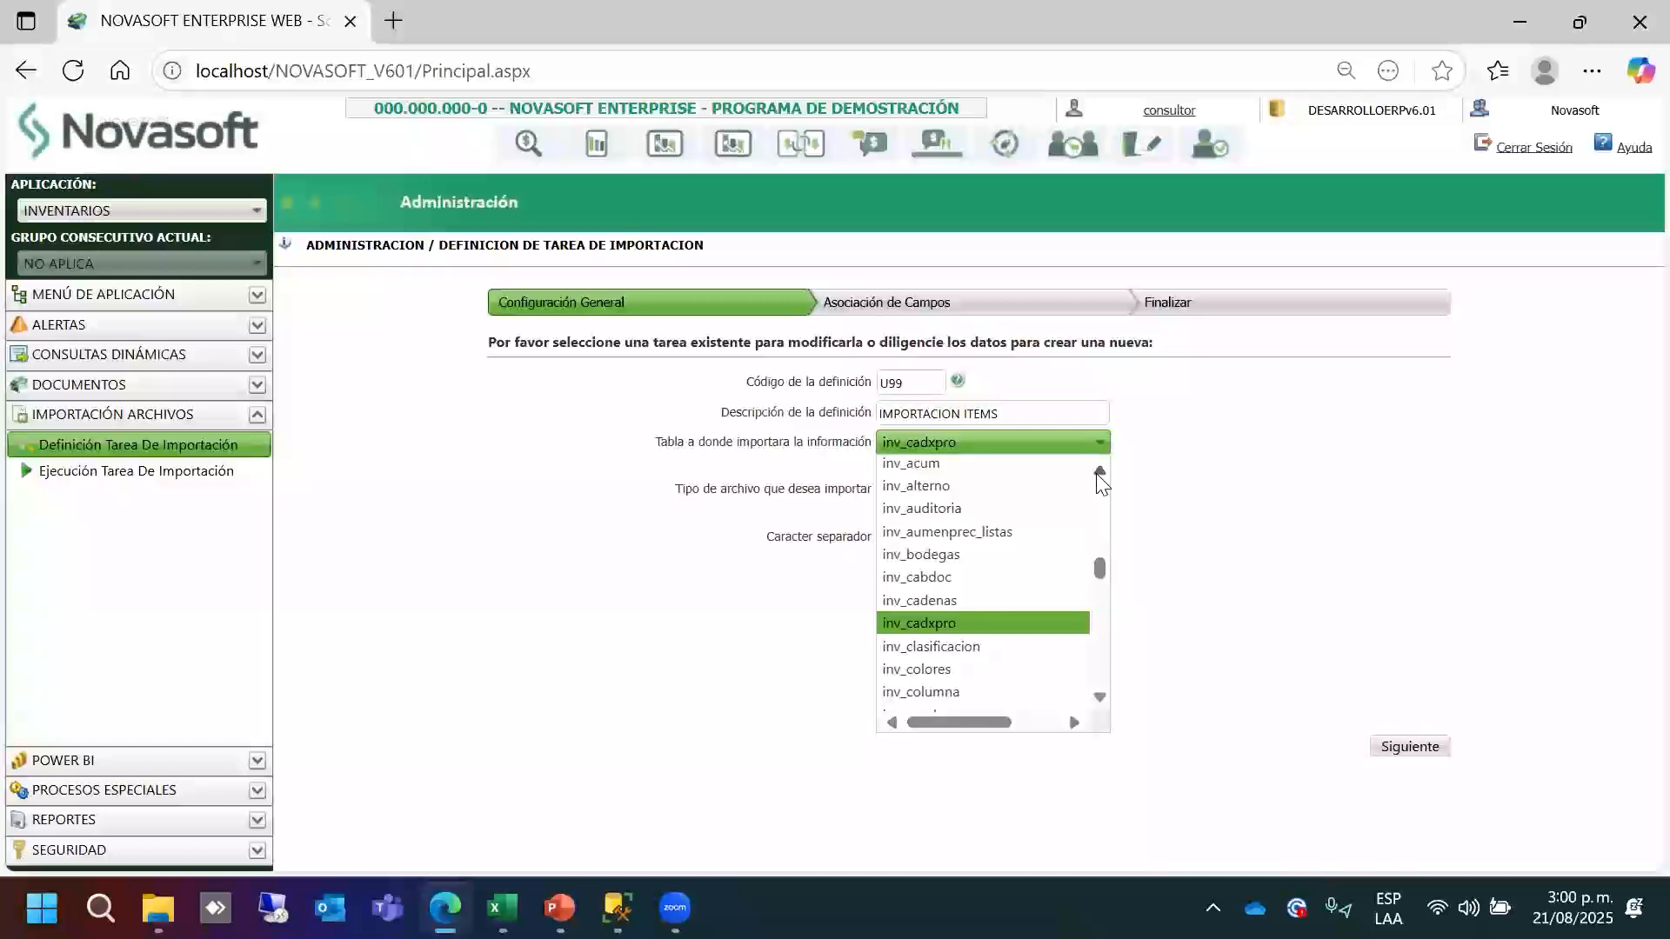
click(1098, 696)
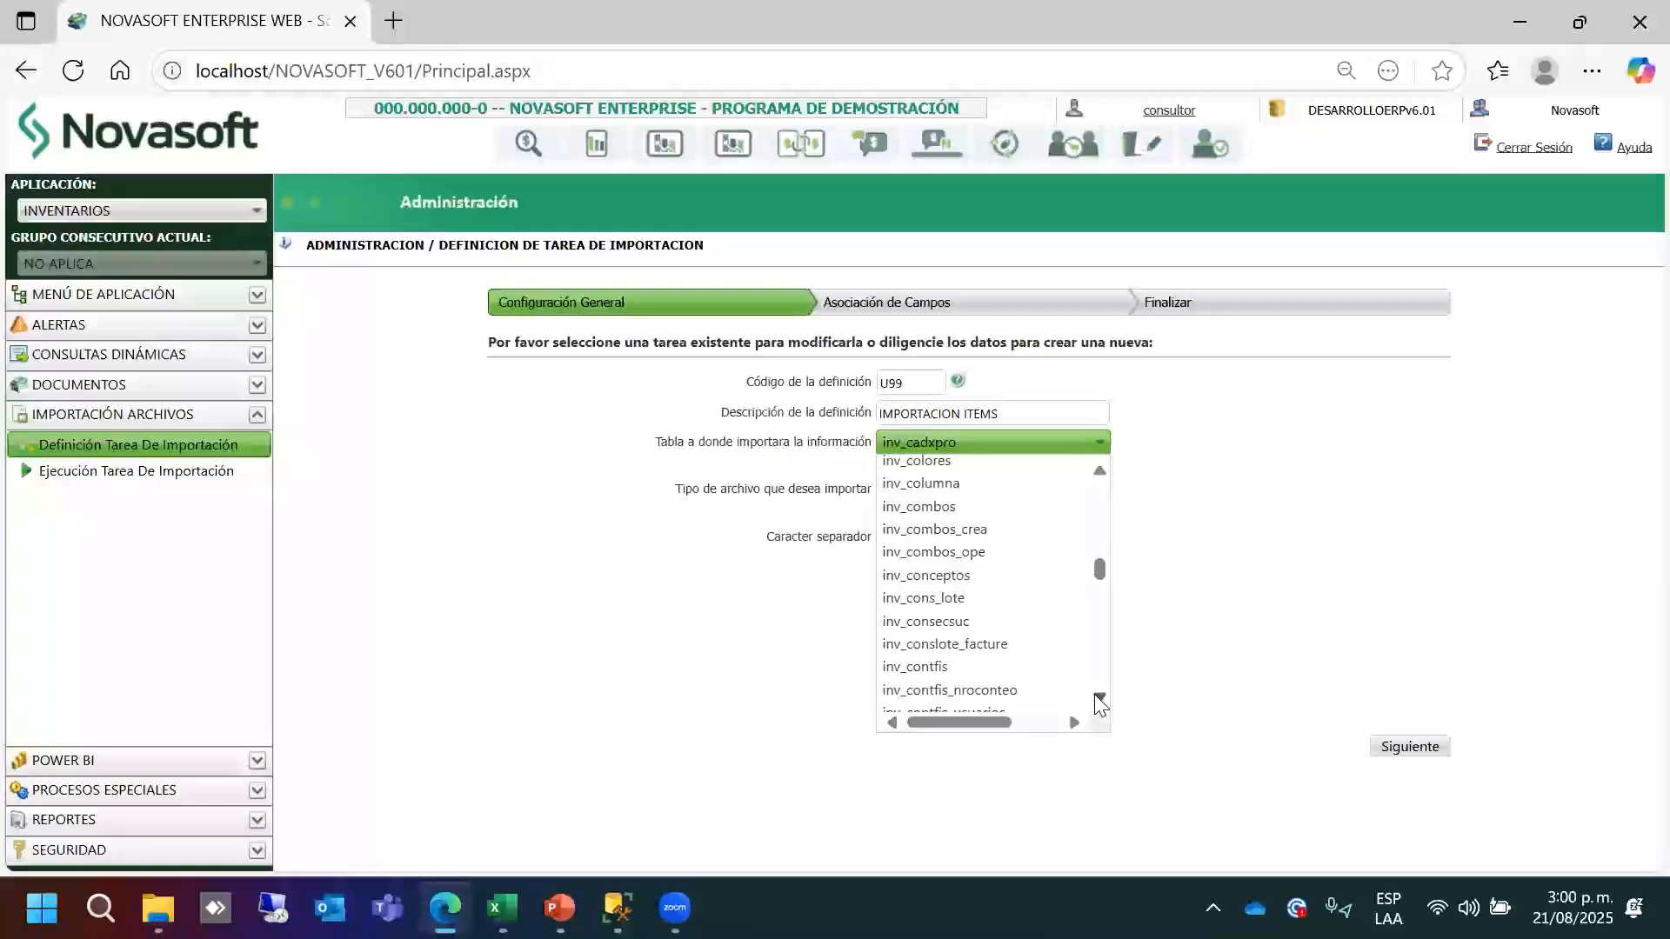
click(1096, 696)
drag(1095, 696, 1096, 696)
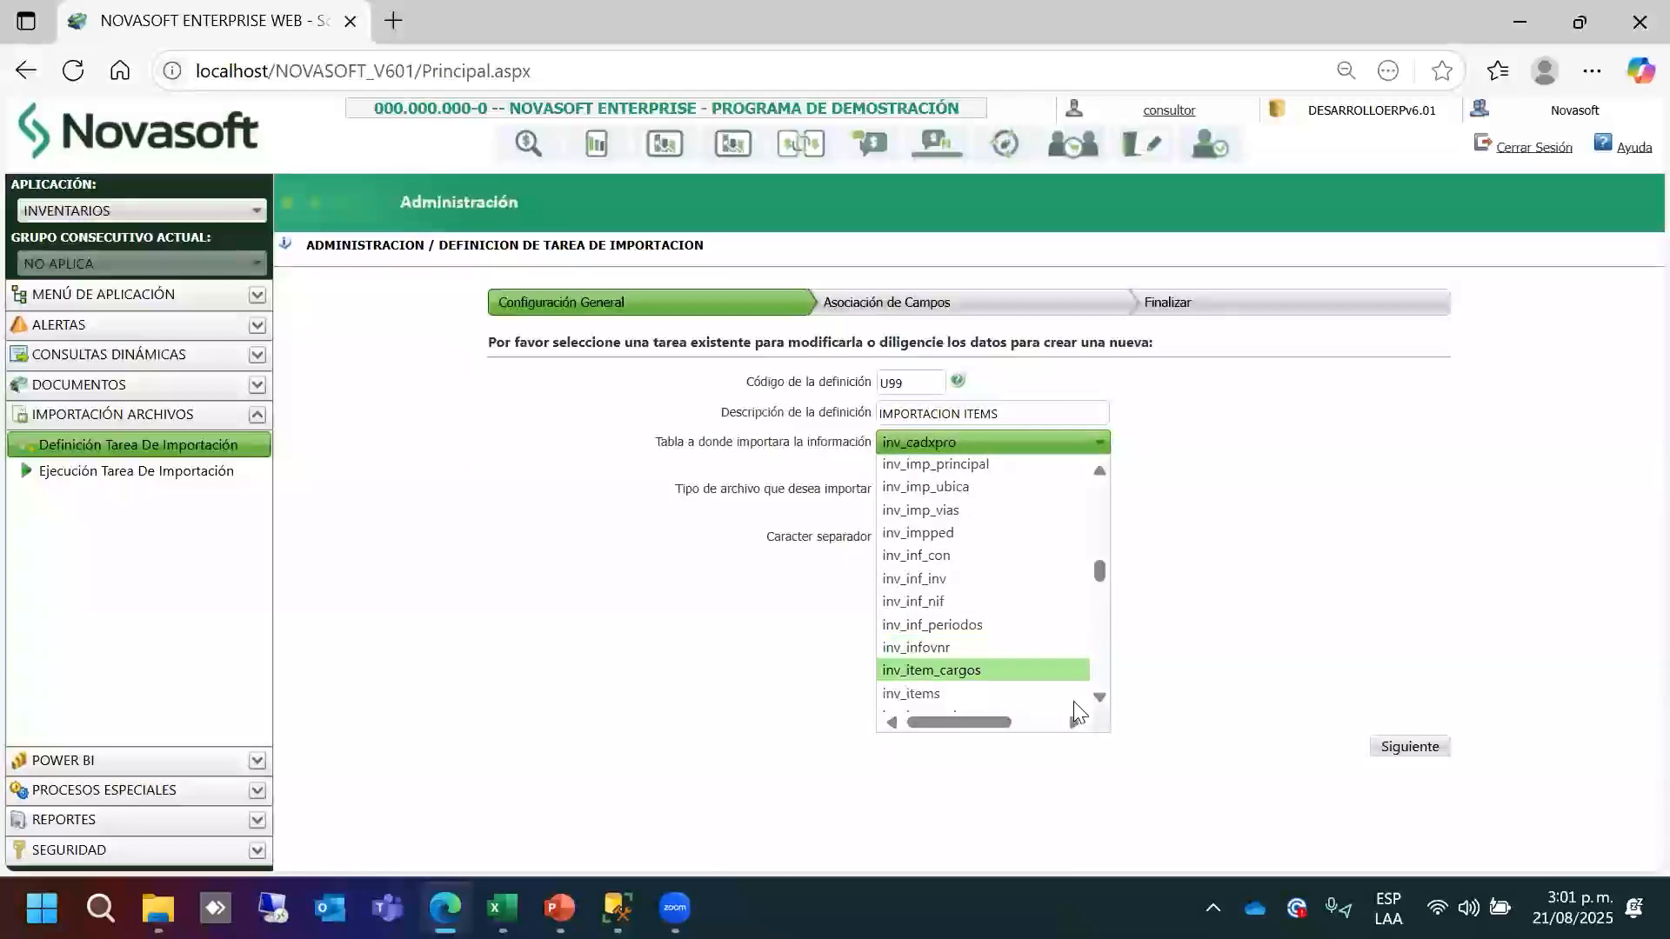
click(1016, 696)
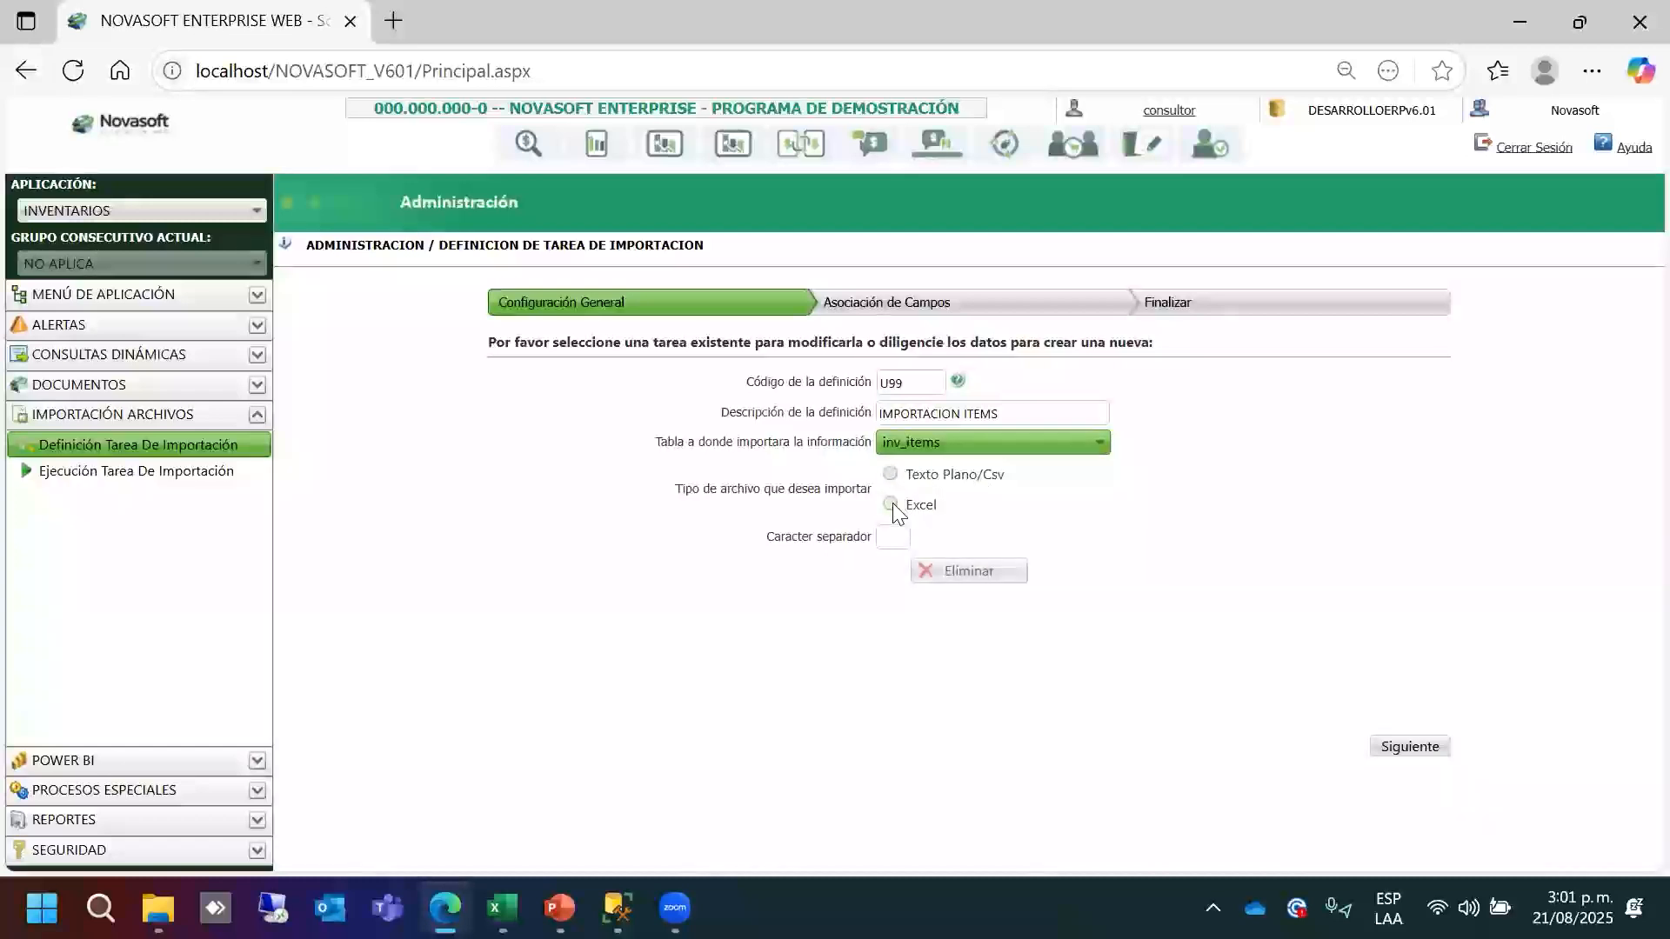
click(891, 504)
click(1397, 746)
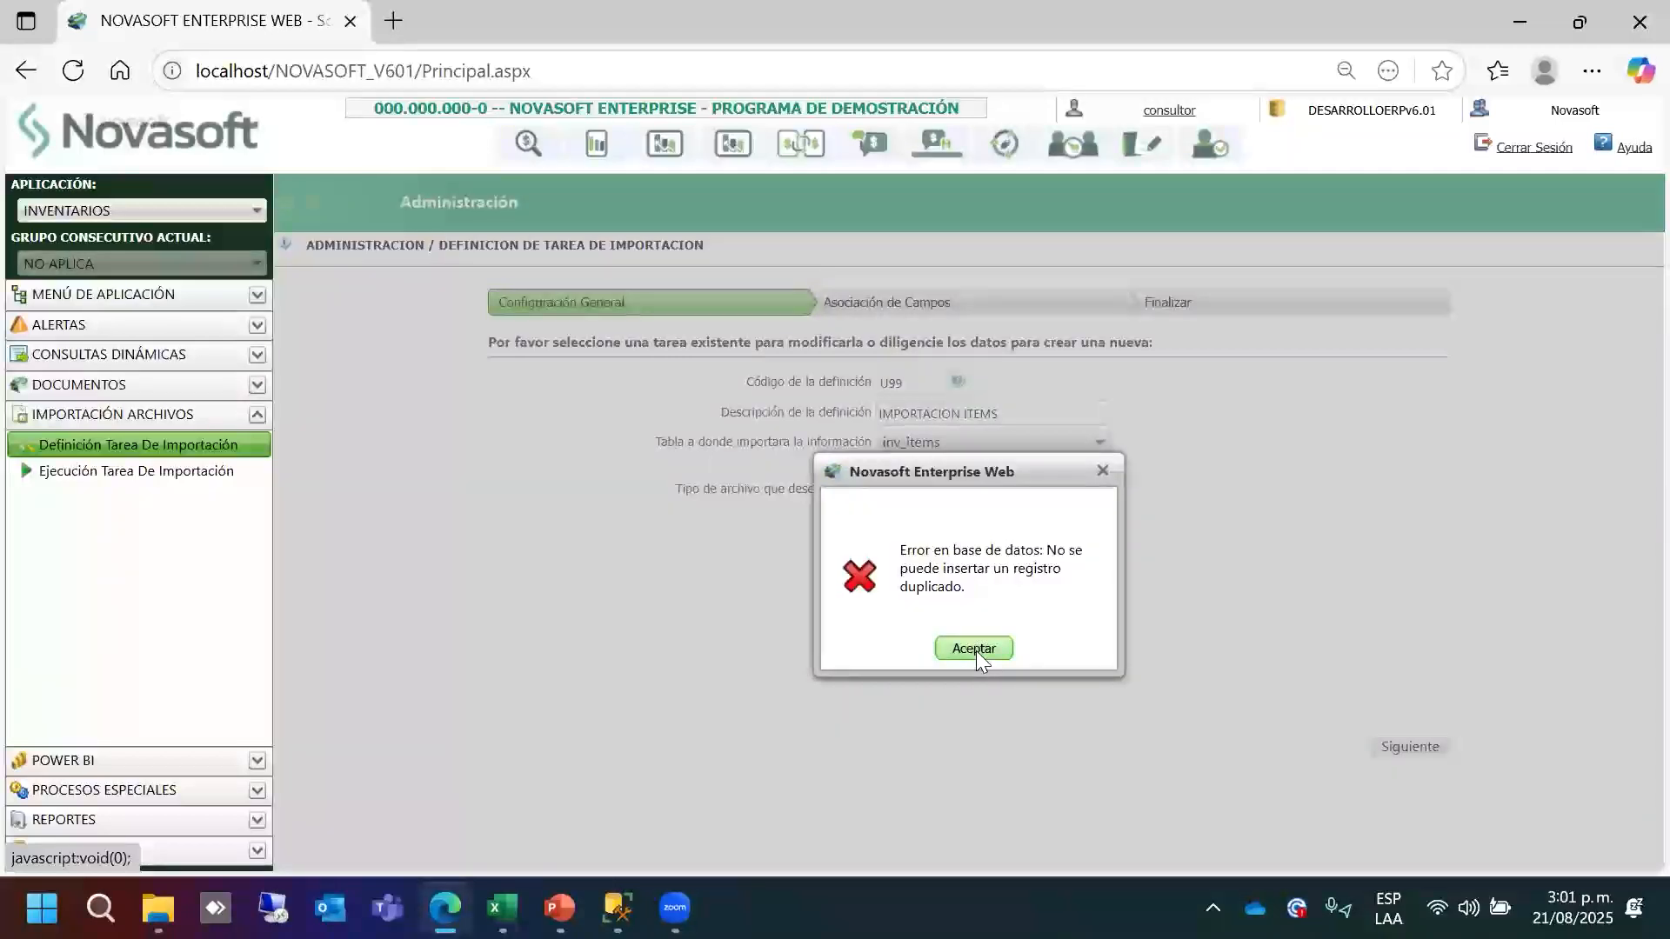
Dismiss the duplicate-record error and change the definition code to U77, keeping IMPORTACION ITEMS.
click(975, 649)
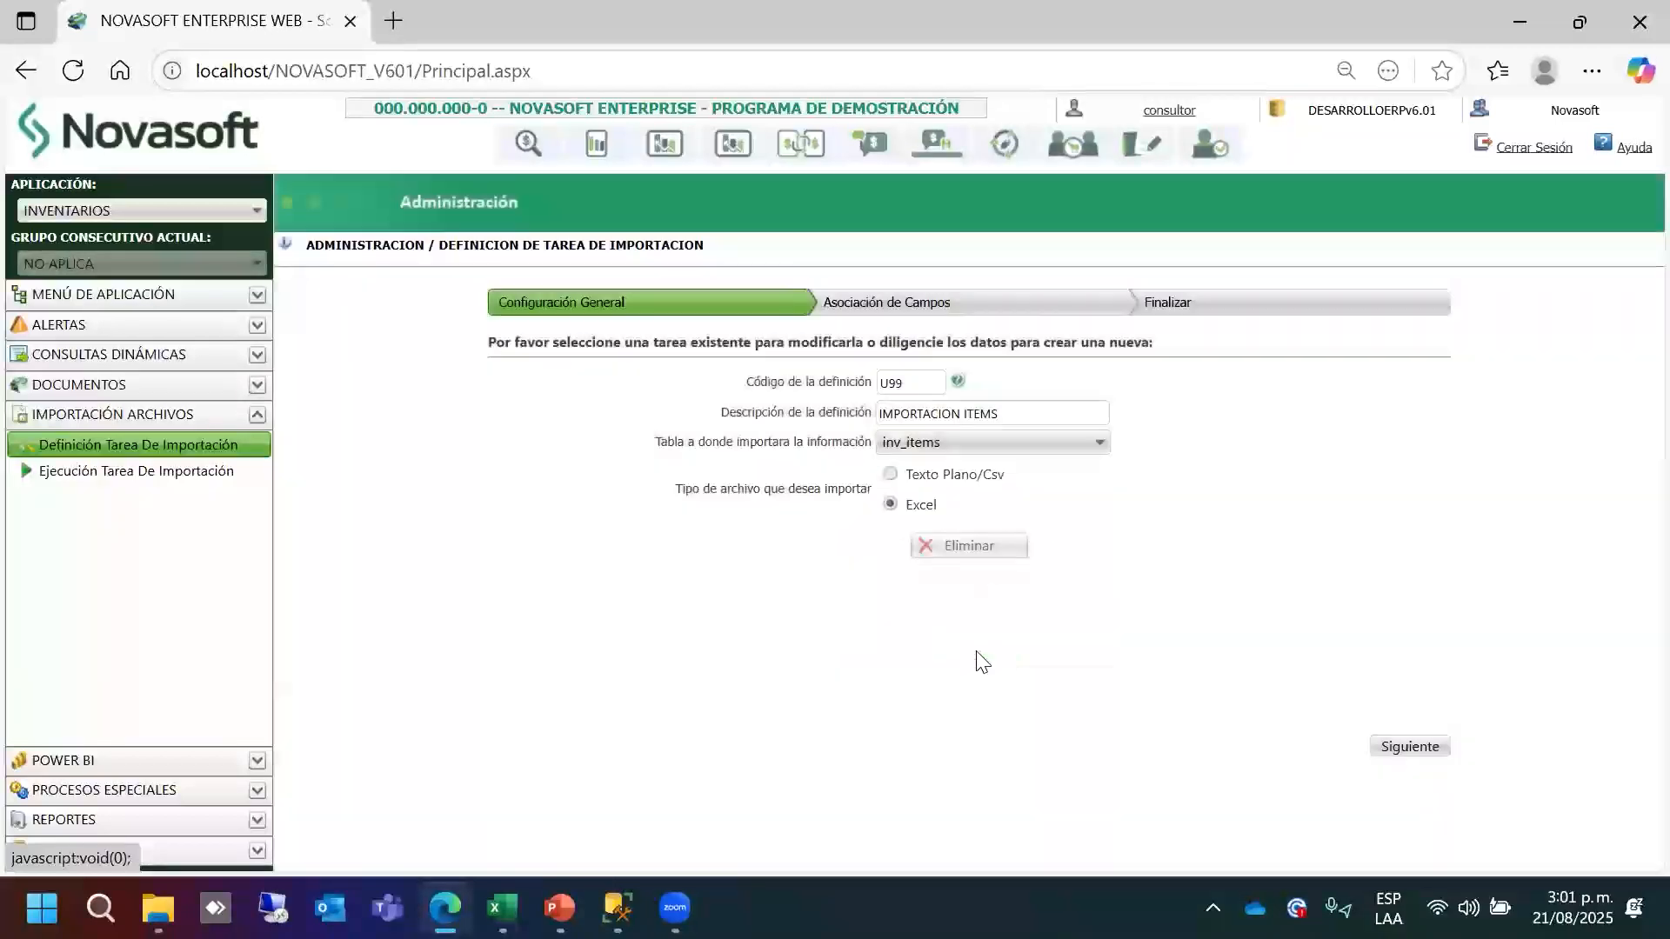
click(958, 381)
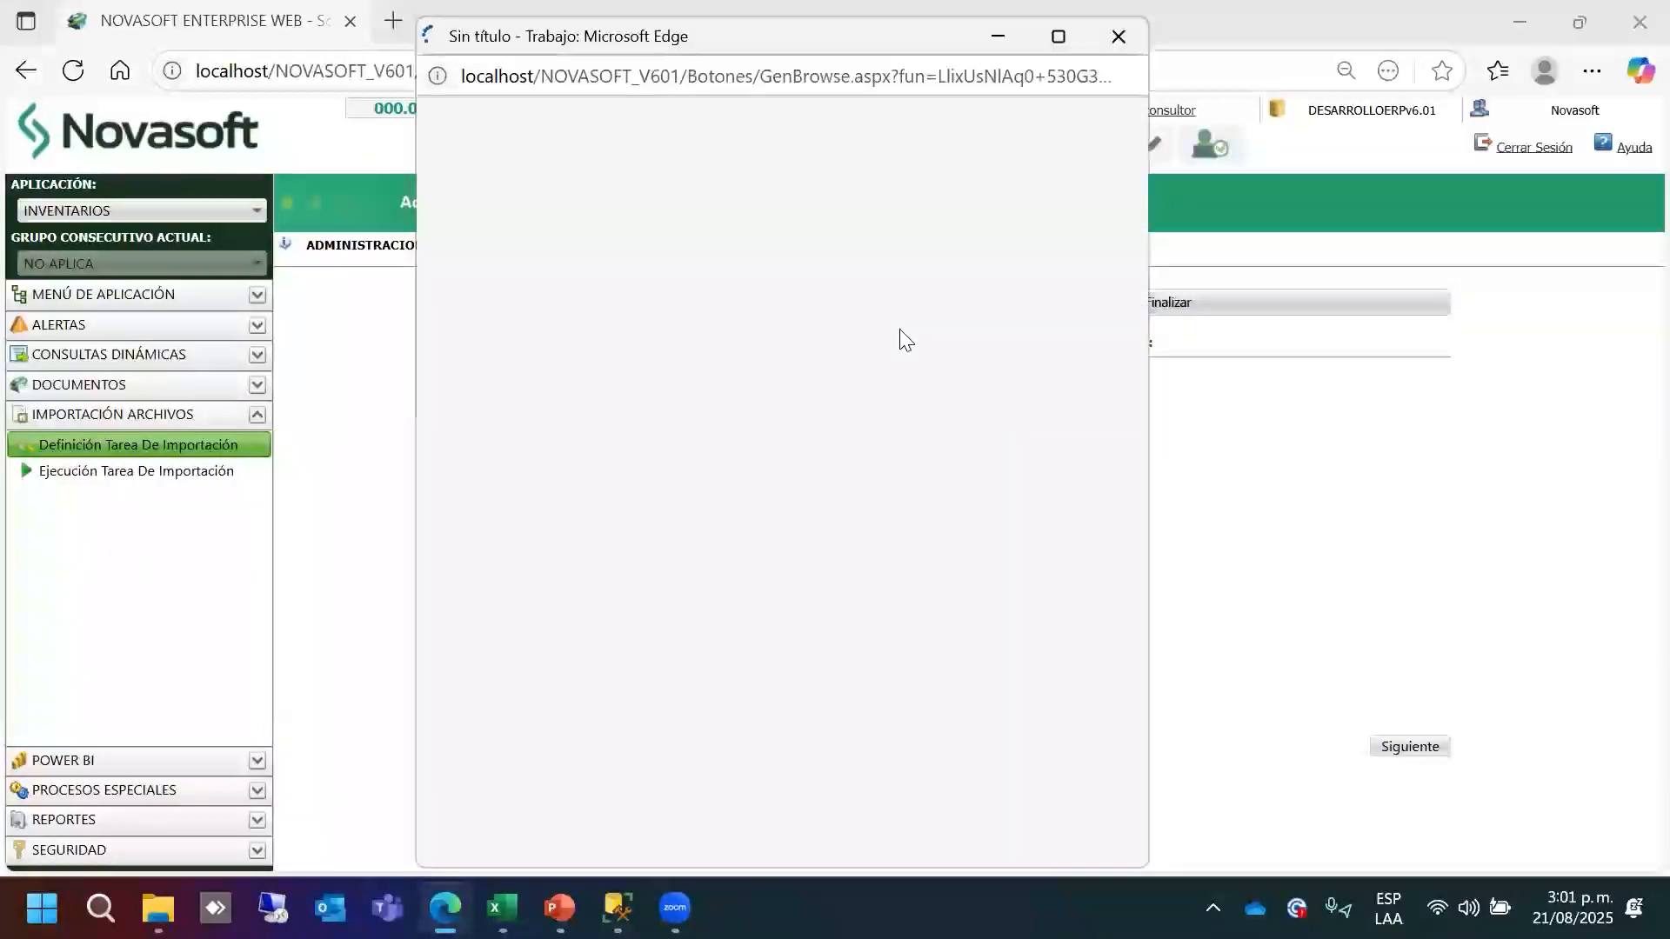
click(1117, 51)
click(911, 383)
click(914, 675)
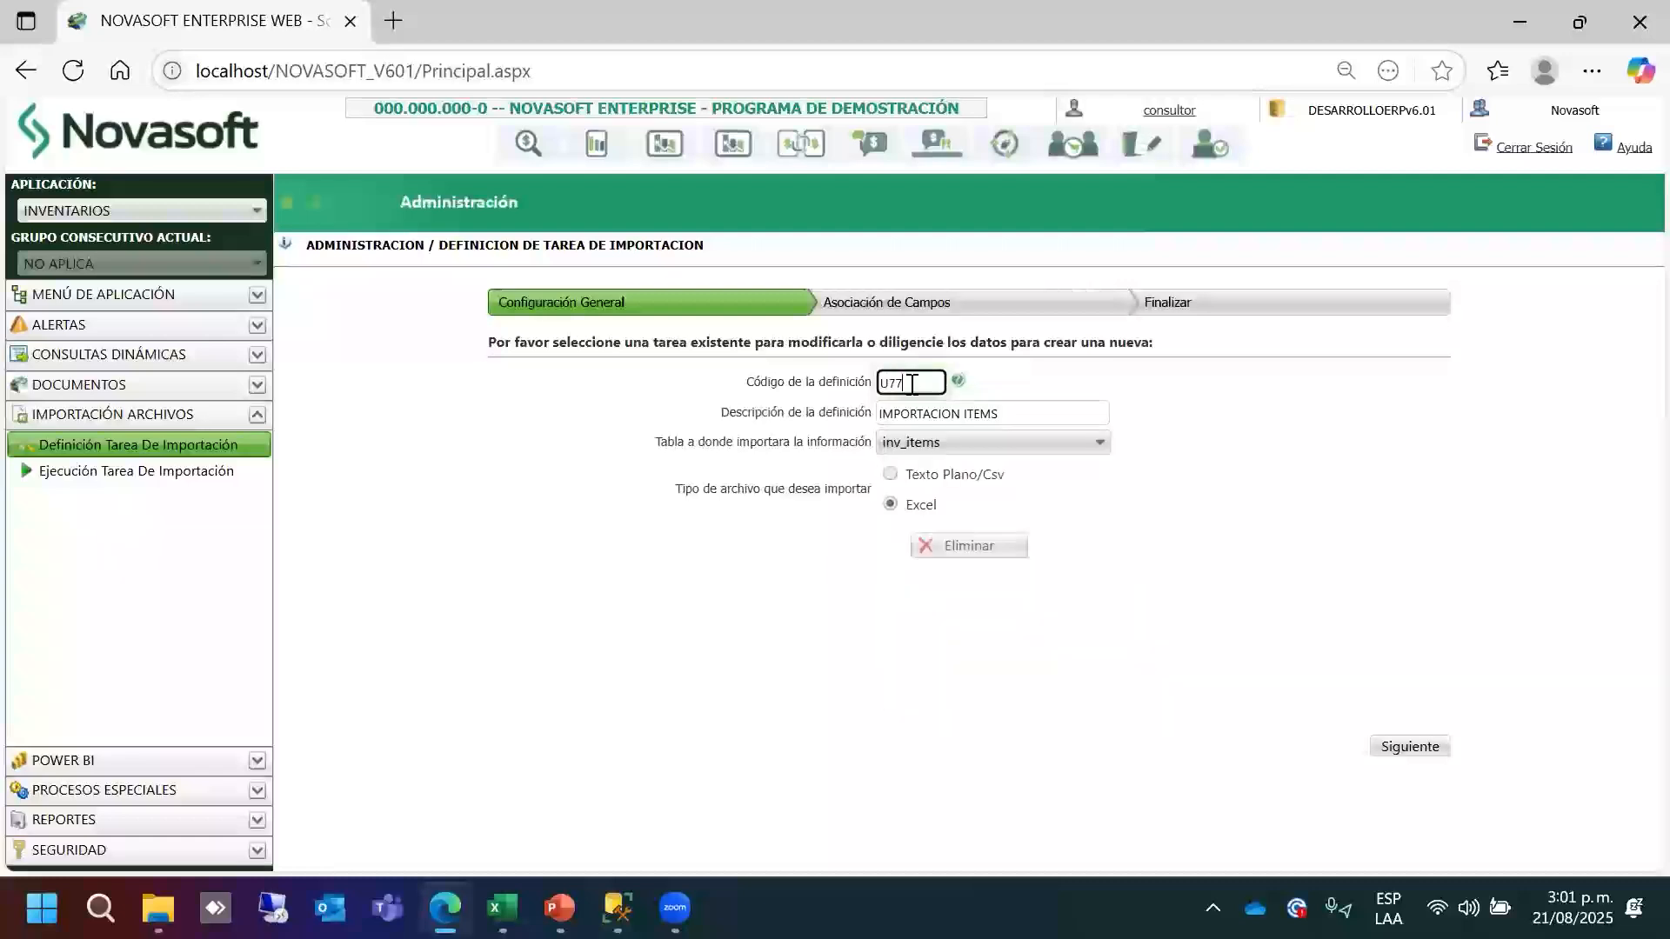
click(993, 414)
key(Down)
key(Escape)
text(EMS)
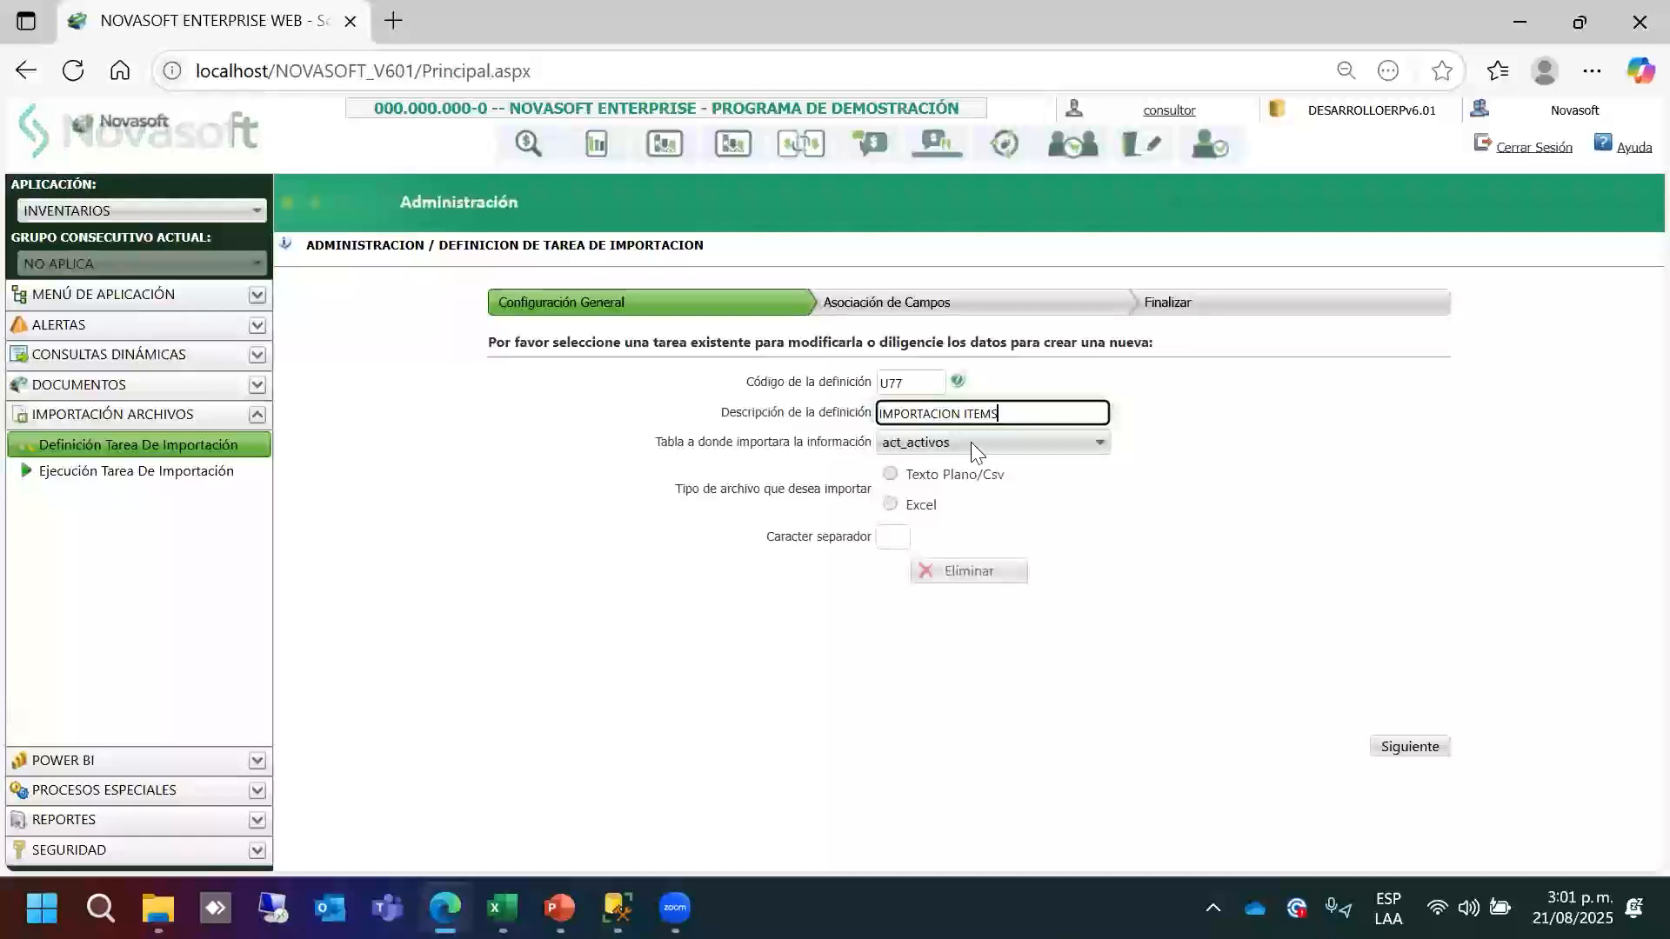
Reselect inv_items as destination table with Excel file type and try continuing again.
click(971, 442)
drag(1097, 518, 1110, 586)
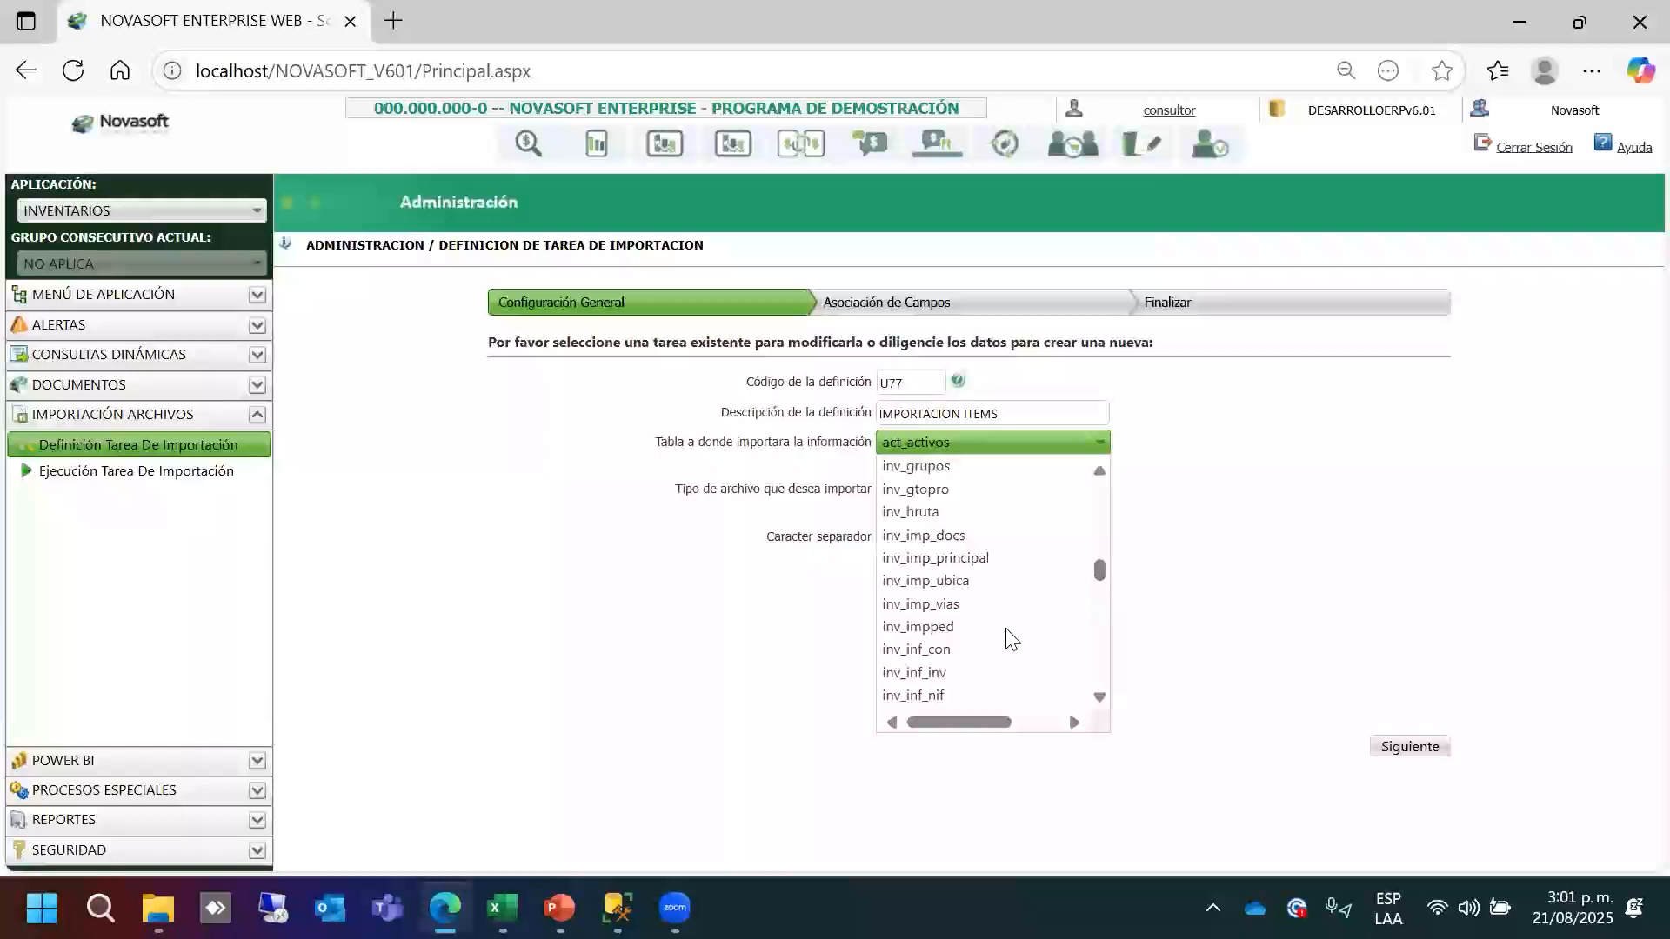
click(1099, 696)
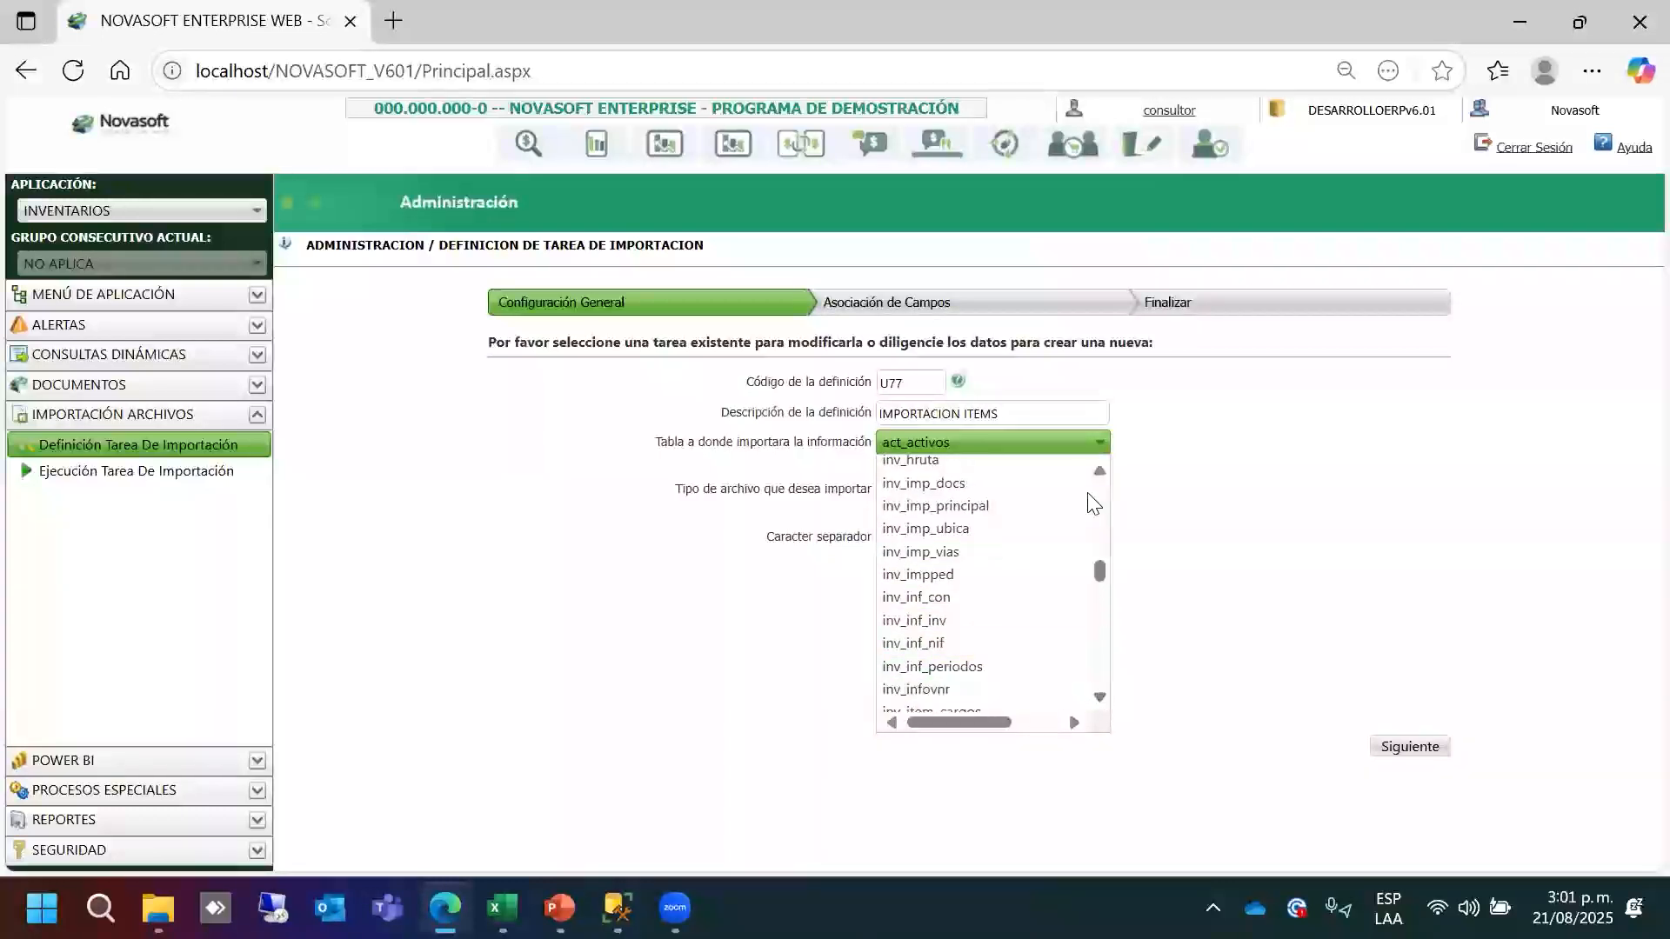
click(1100, 697)
click(922, 577)
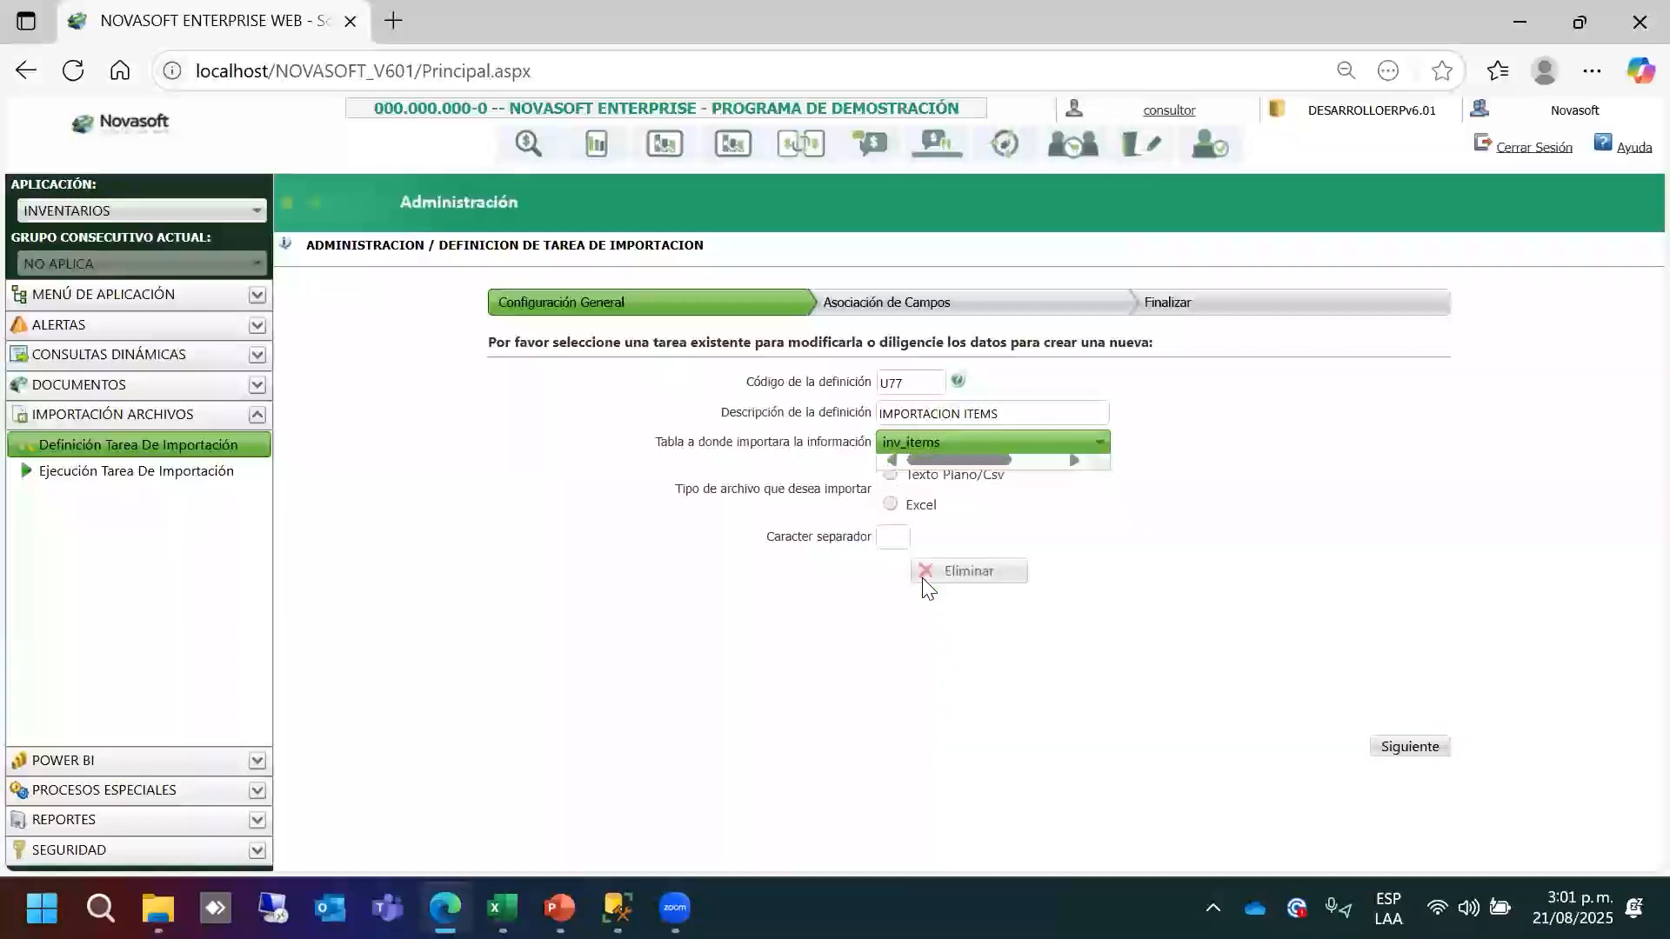
click(891, 510)
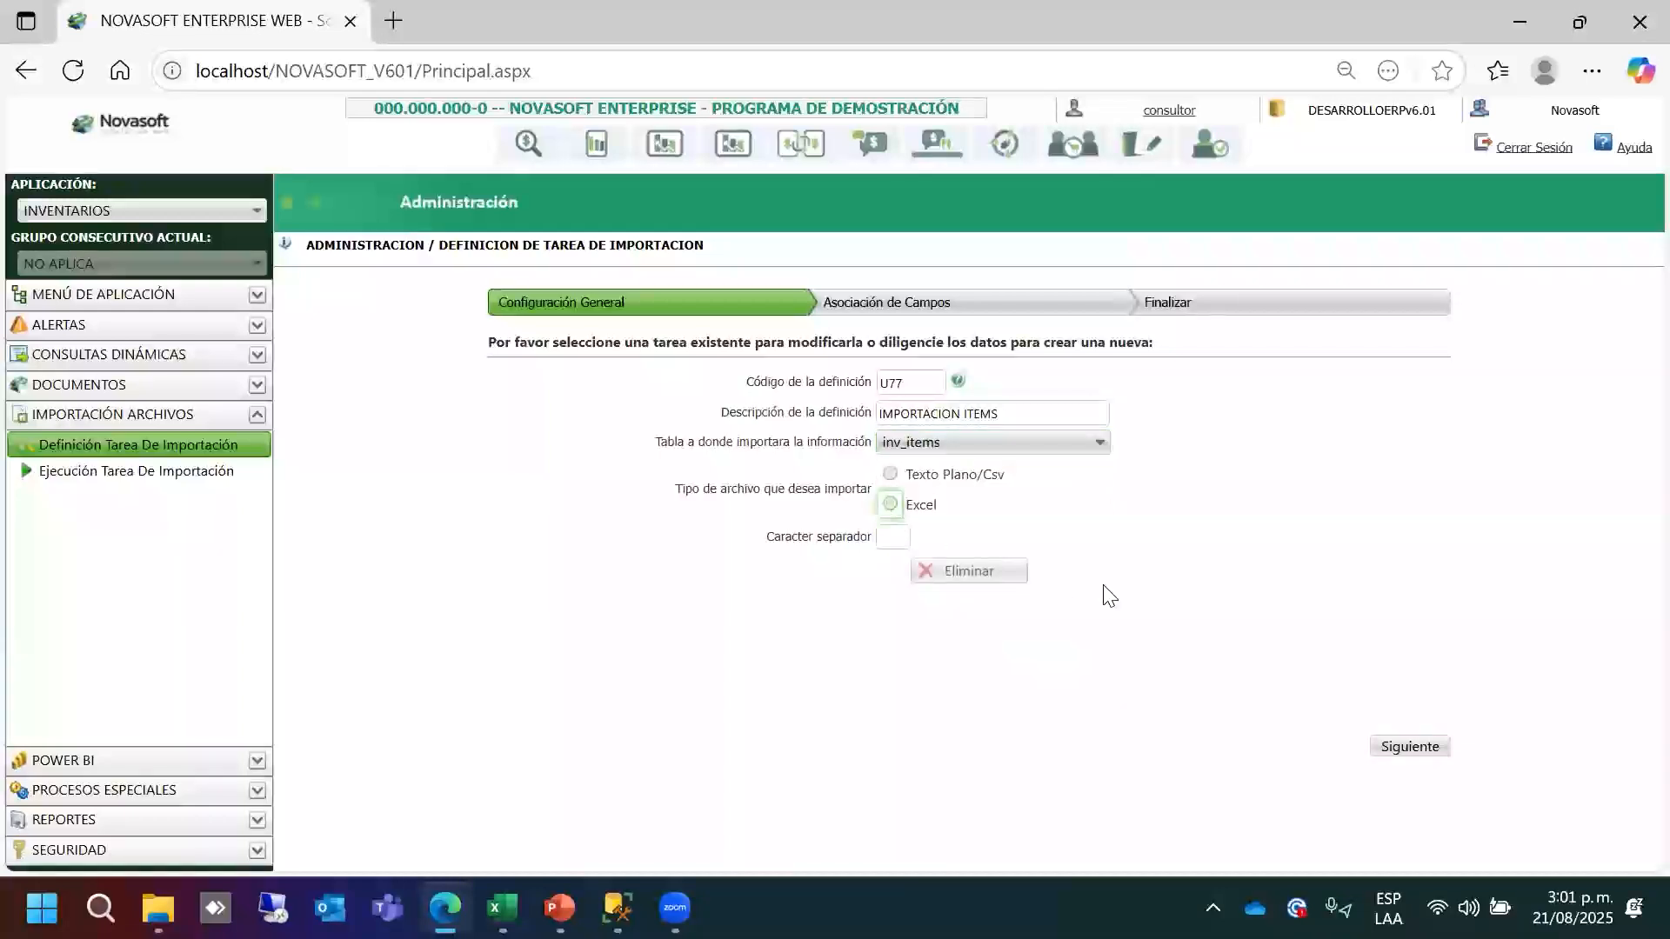
click(1409, 748)
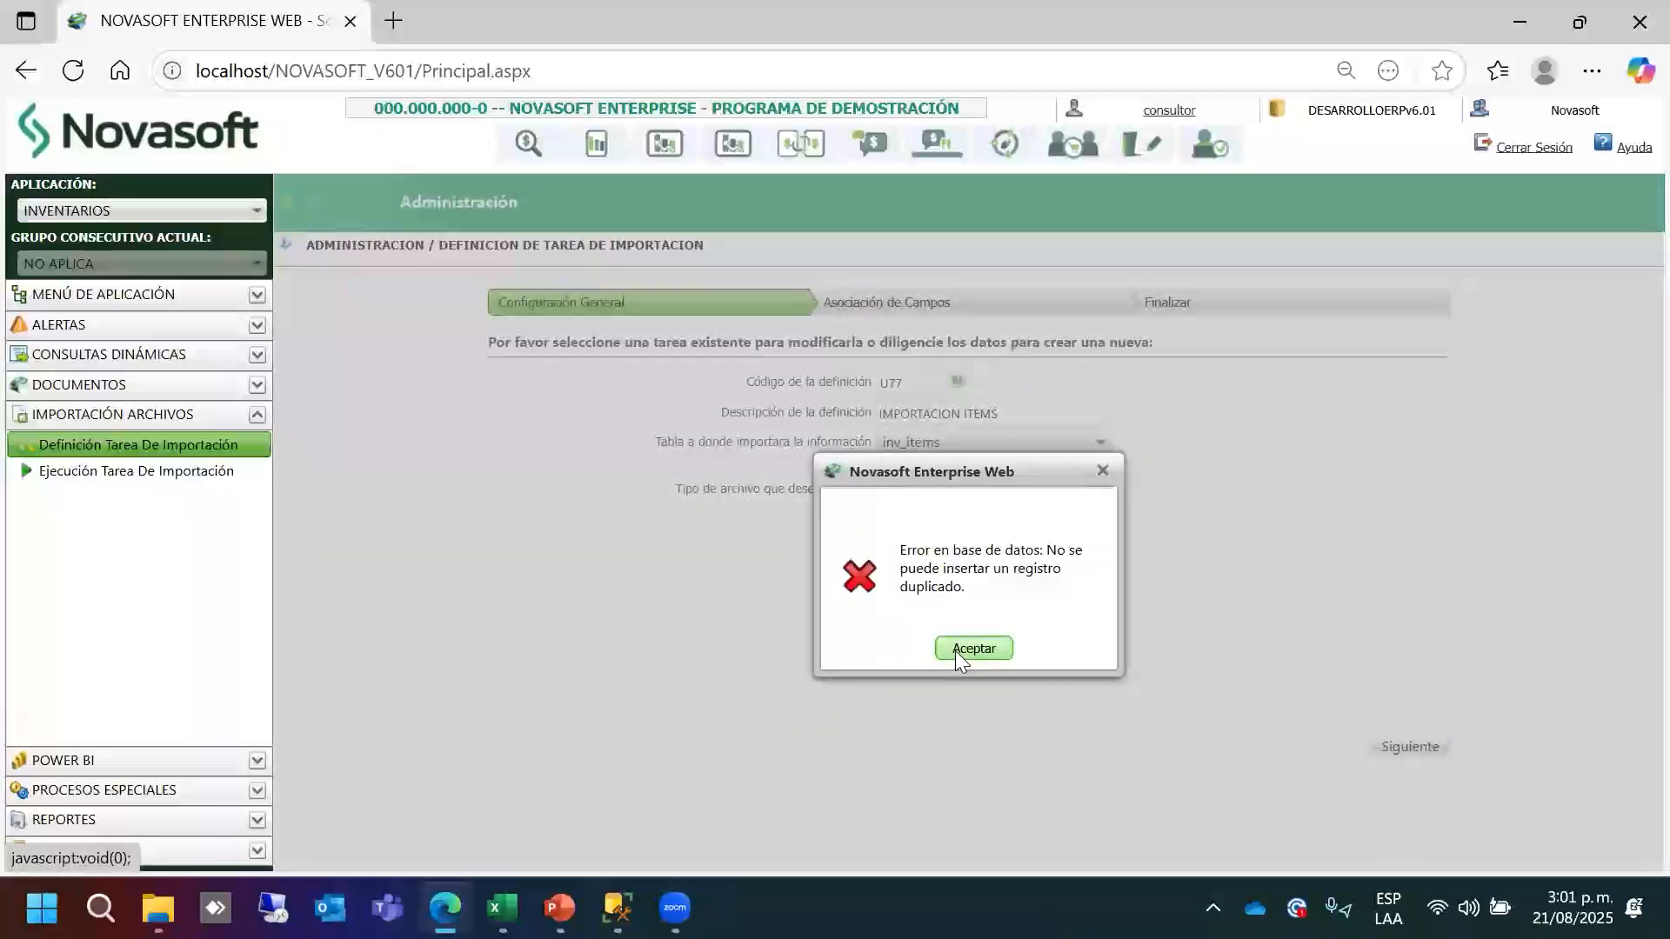
Dismiss the error, review existing import tasks (U18 for Inv_items), and open the application list.
click(957, 649)
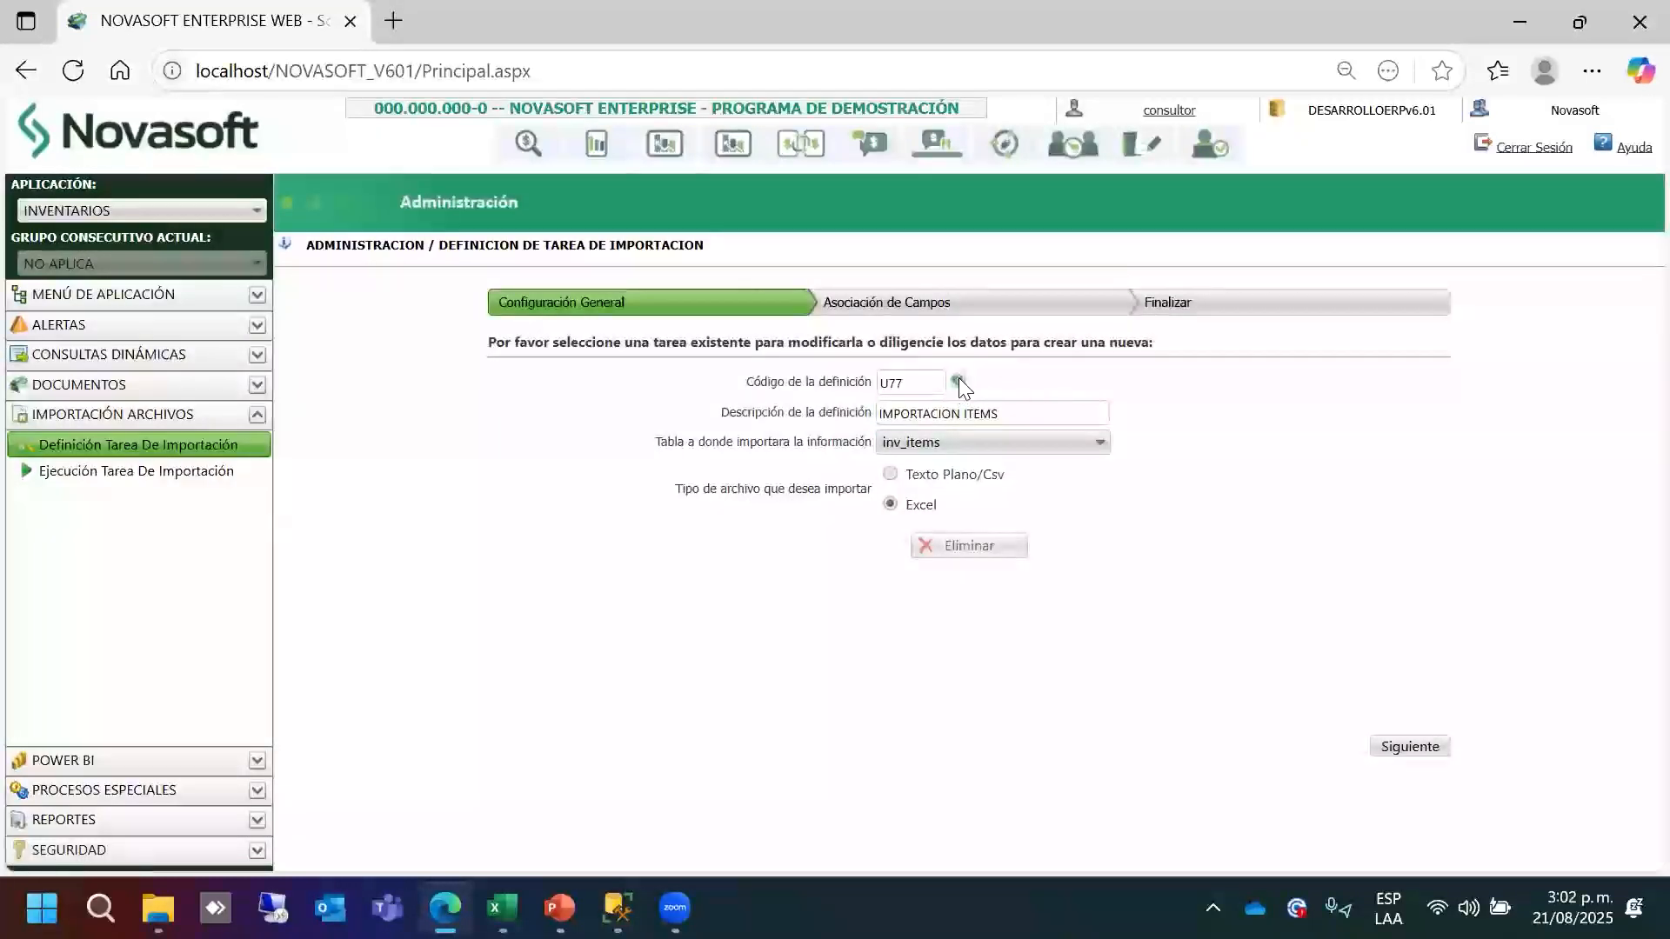
click(958, 382)
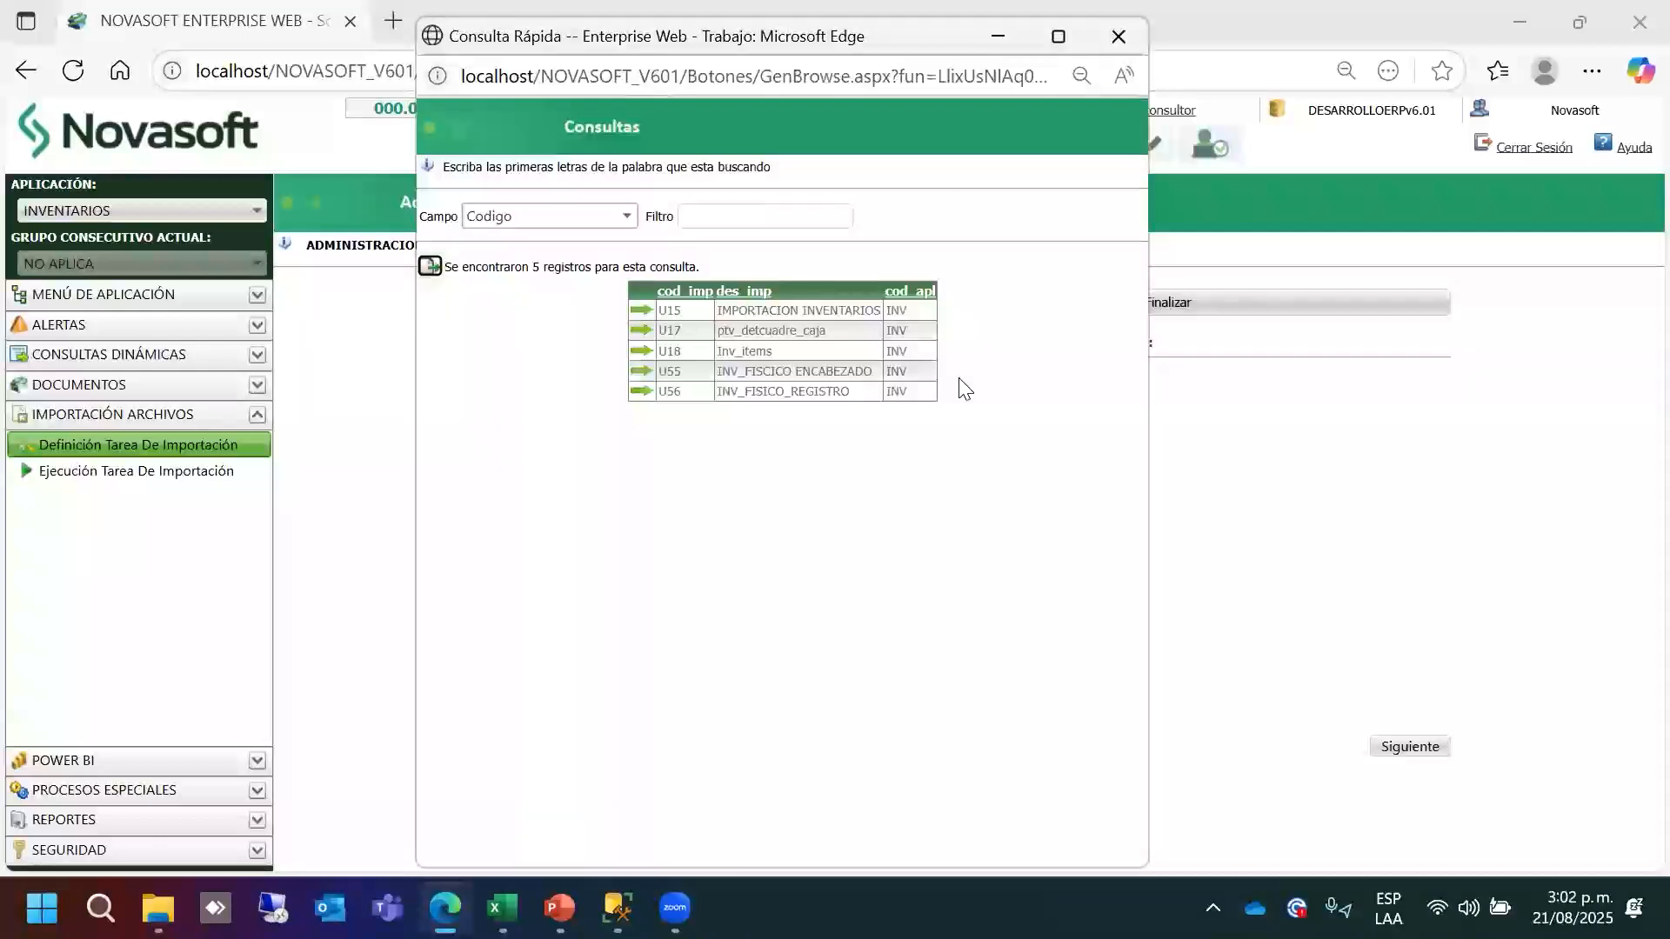
drag(685, 353, 649, 349)
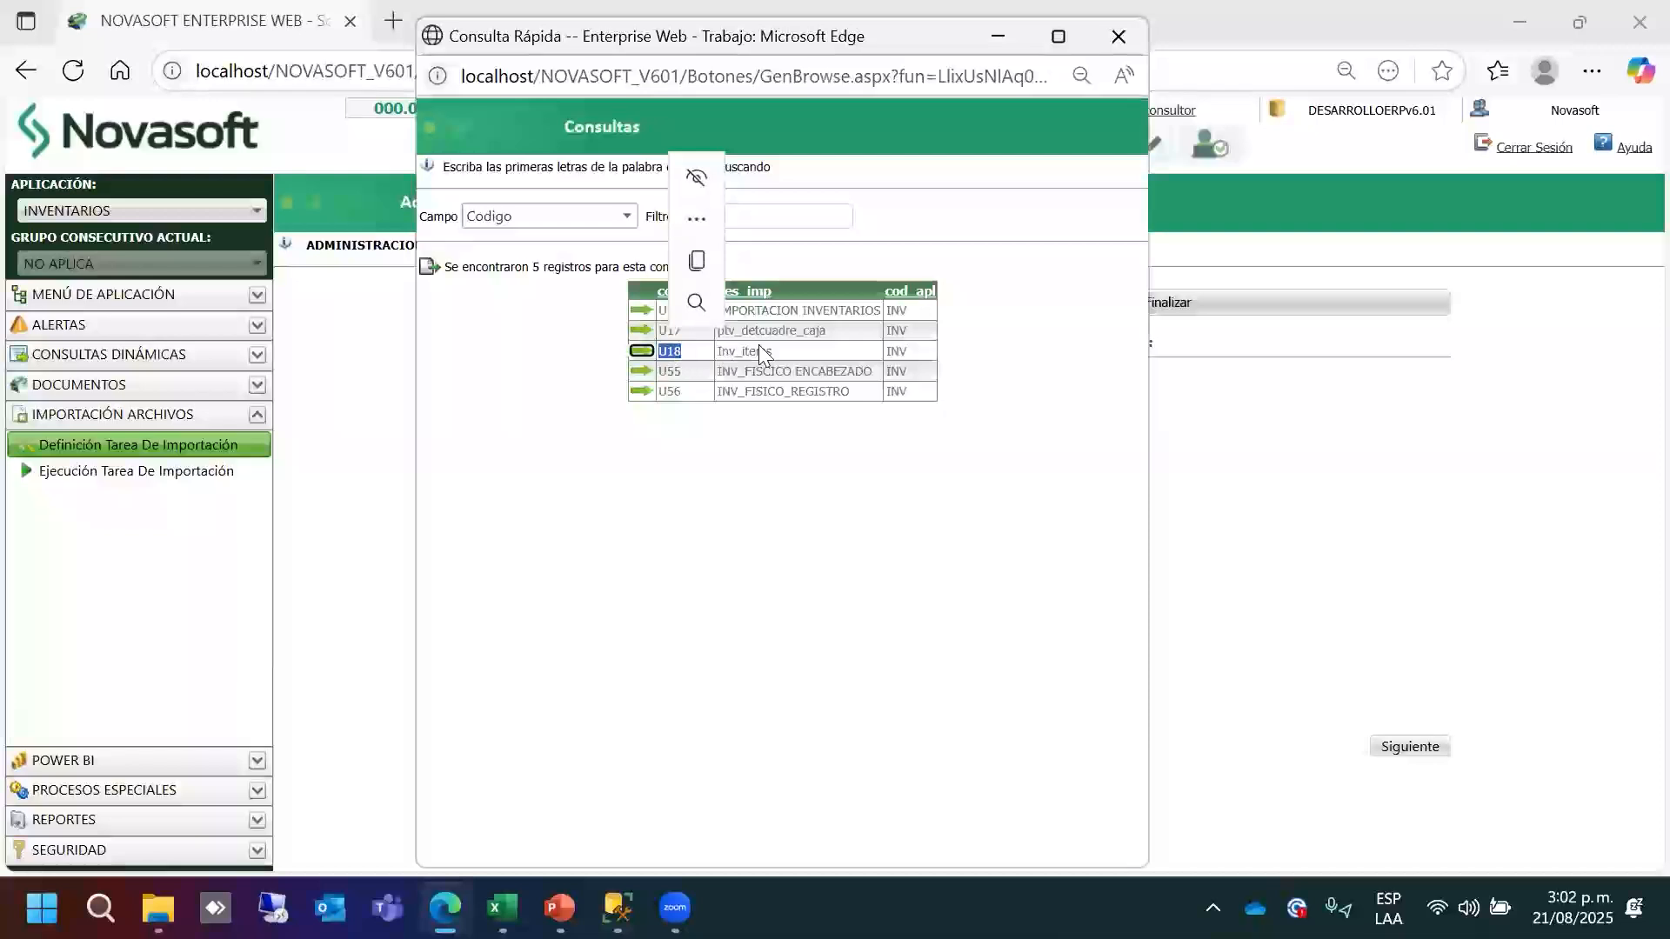
click(1112, 51)
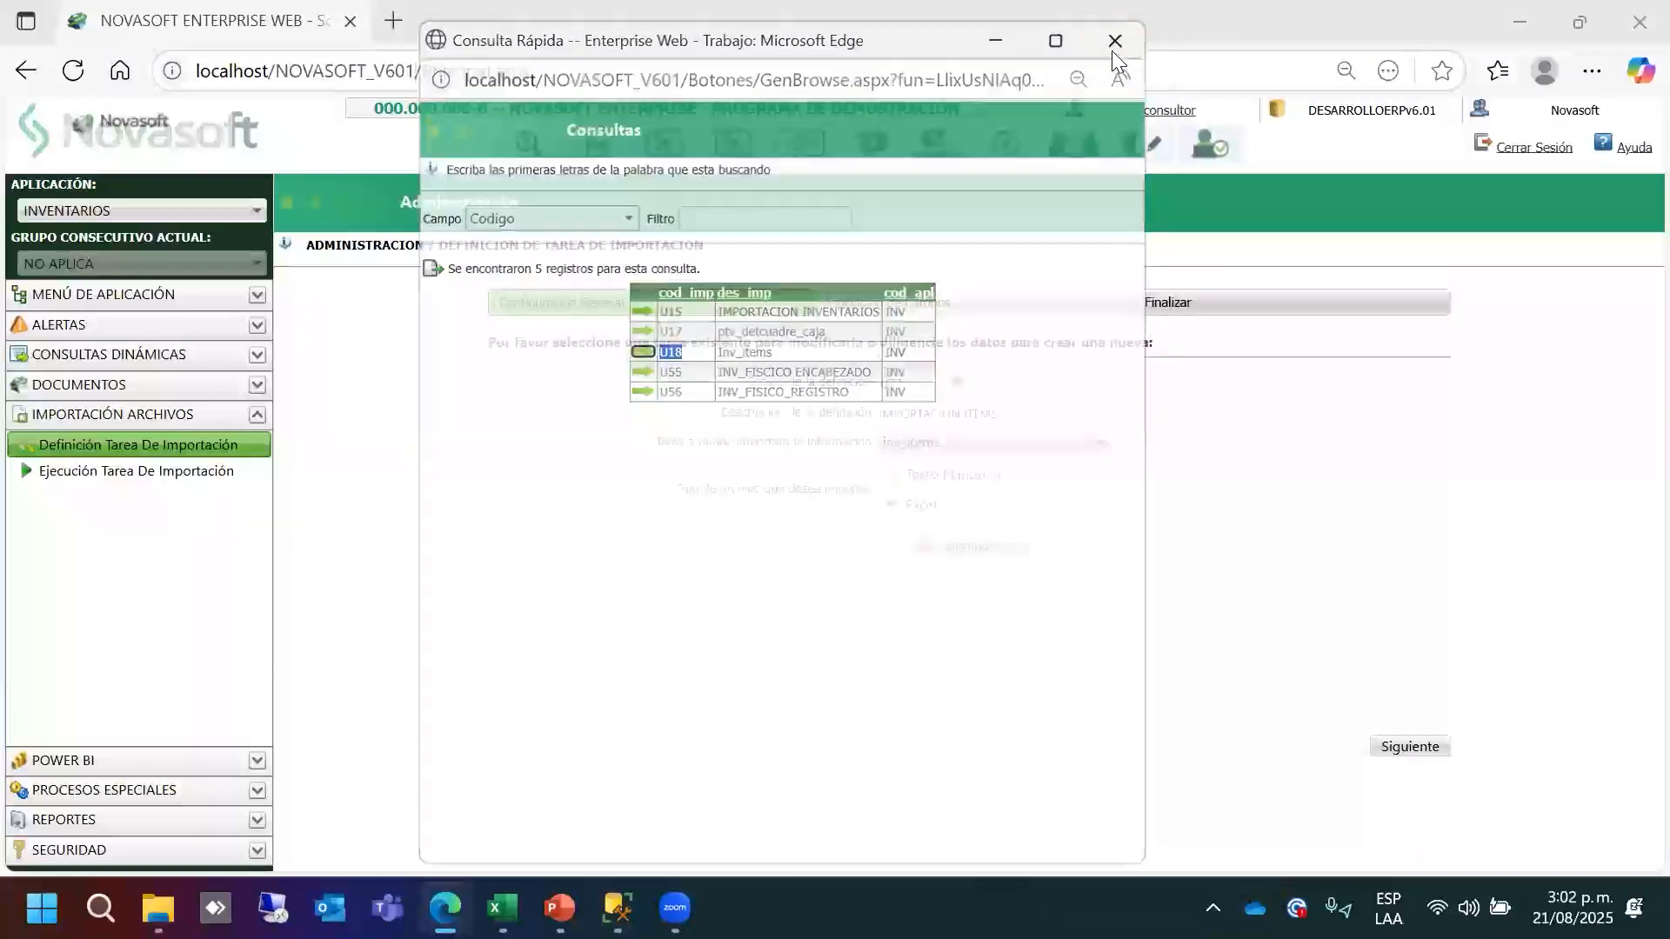
click(89, 209)
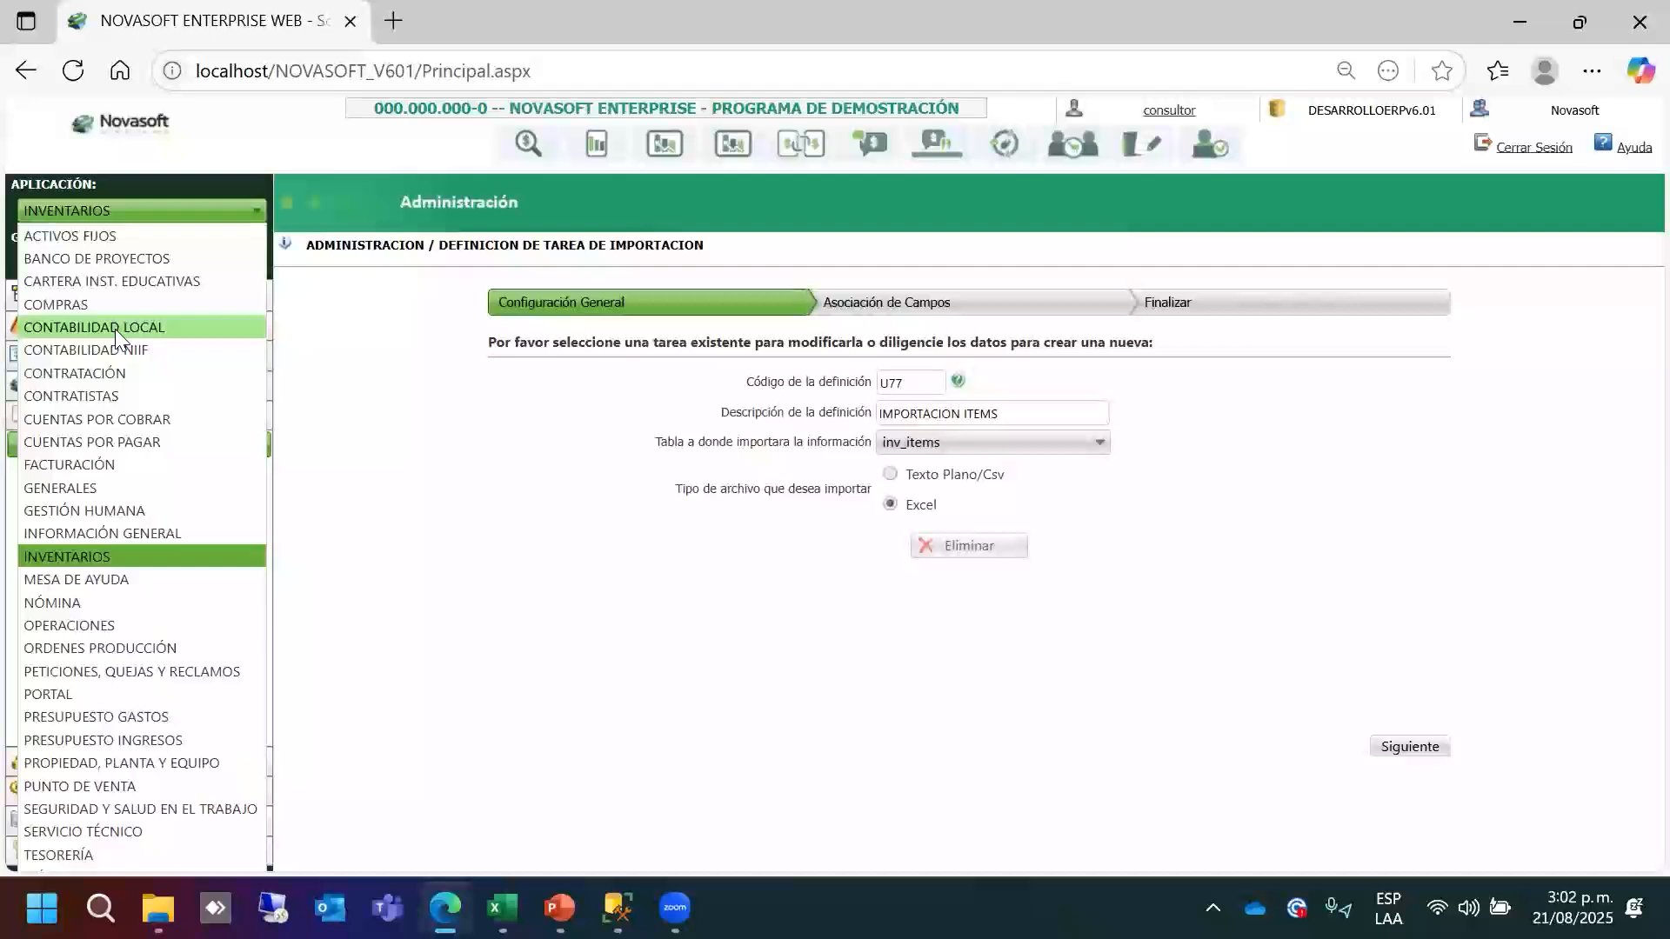
Switch to CONTABILIDAD LOCAL and open its import task definition form.
key(Return)
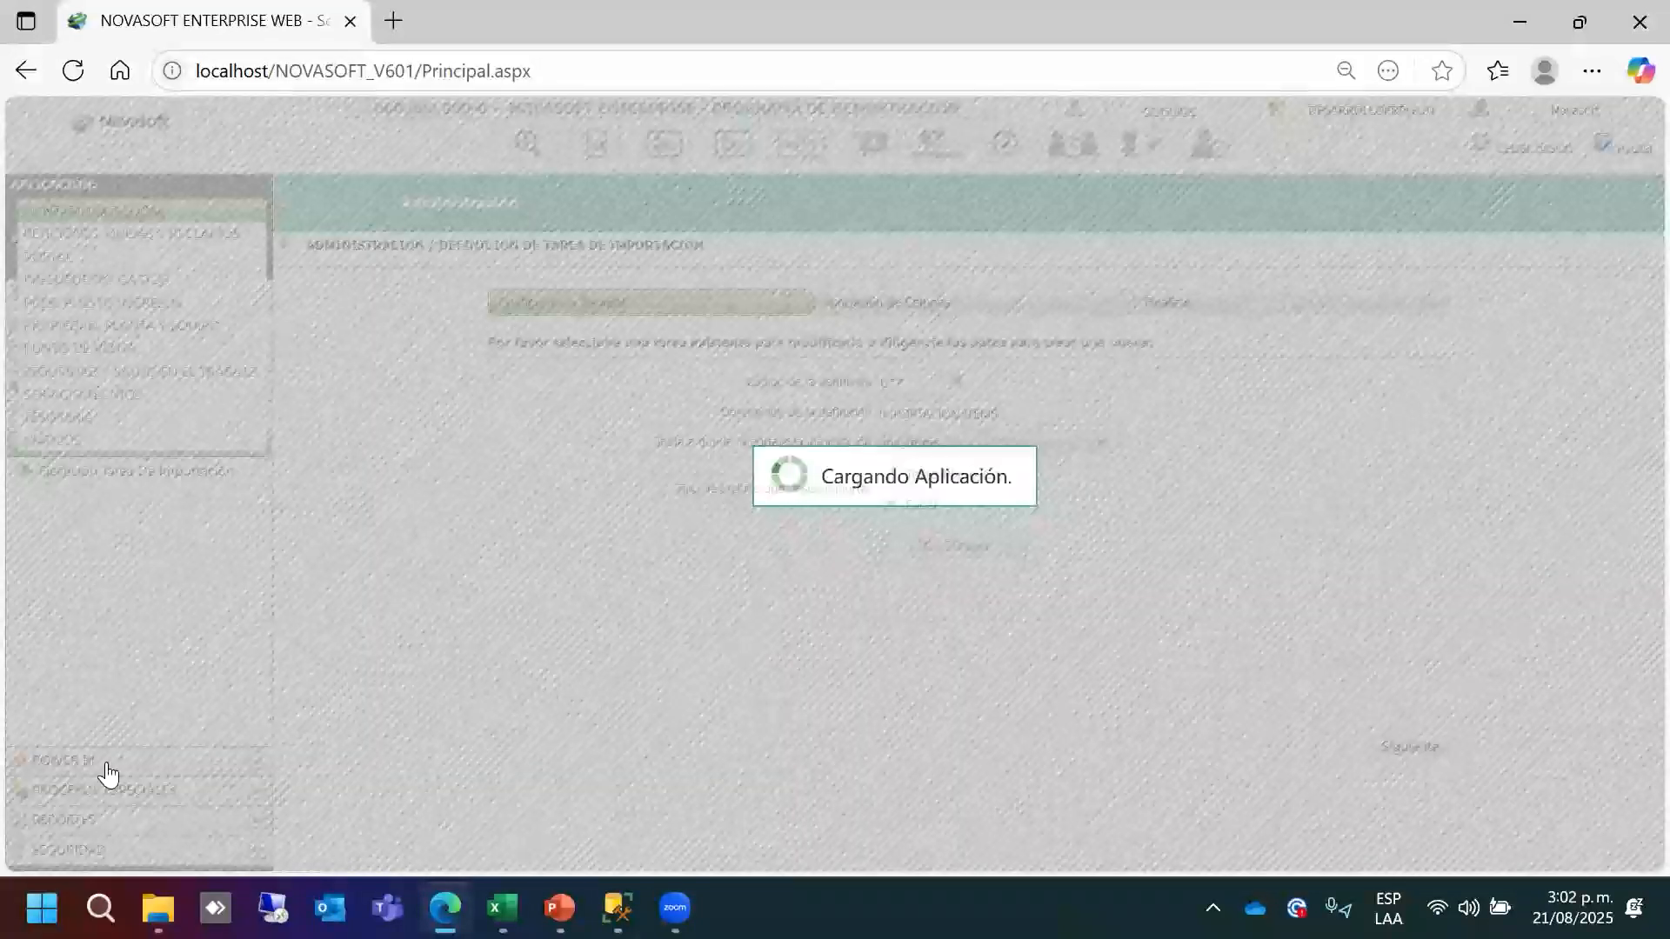
click(113, 730)
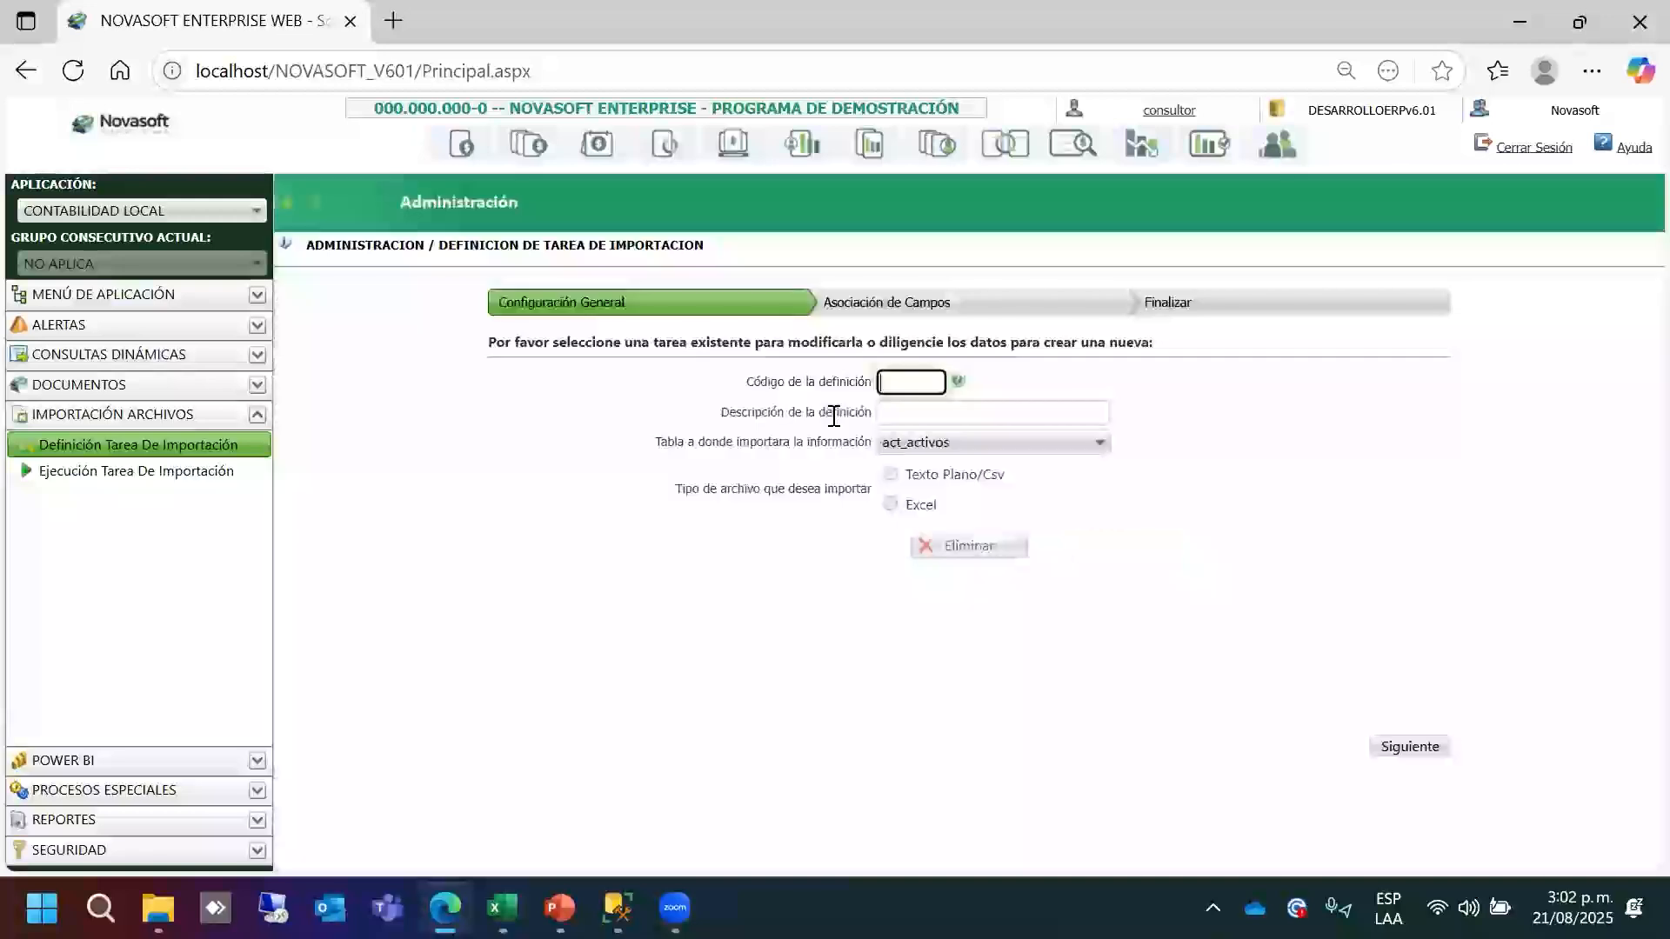
Check the accounting import tasks, then enter code U77 and description PLAN DE CUENTAS.
click(958, 380)
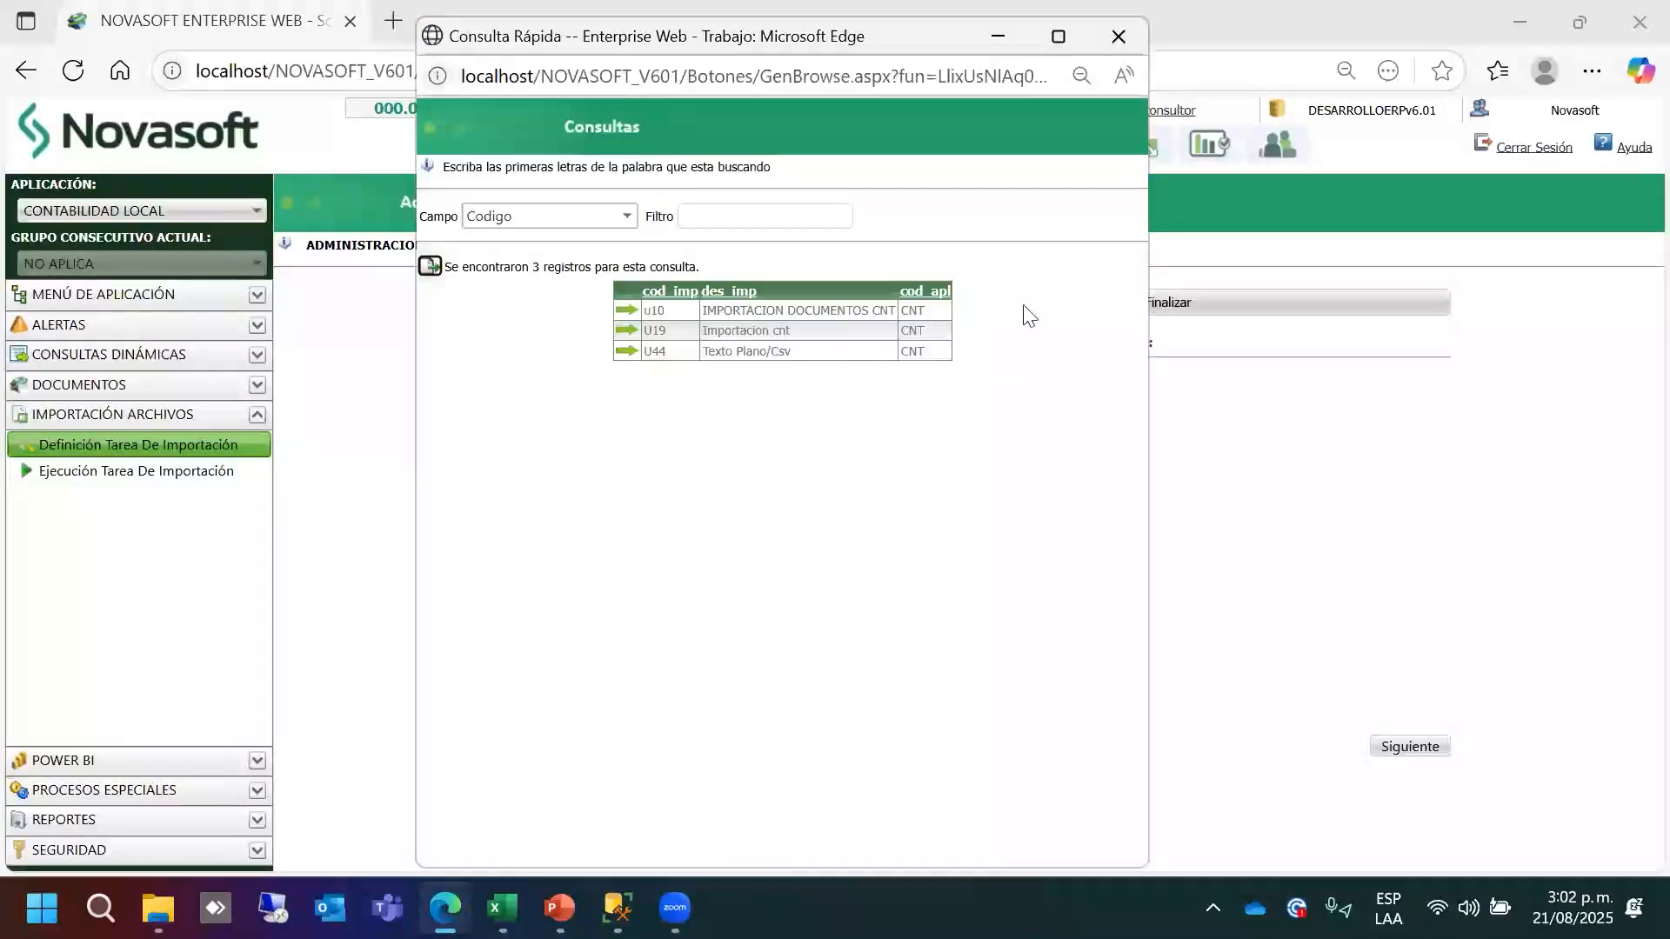
click(1118, 35)
click(925, 381)
text(U77)
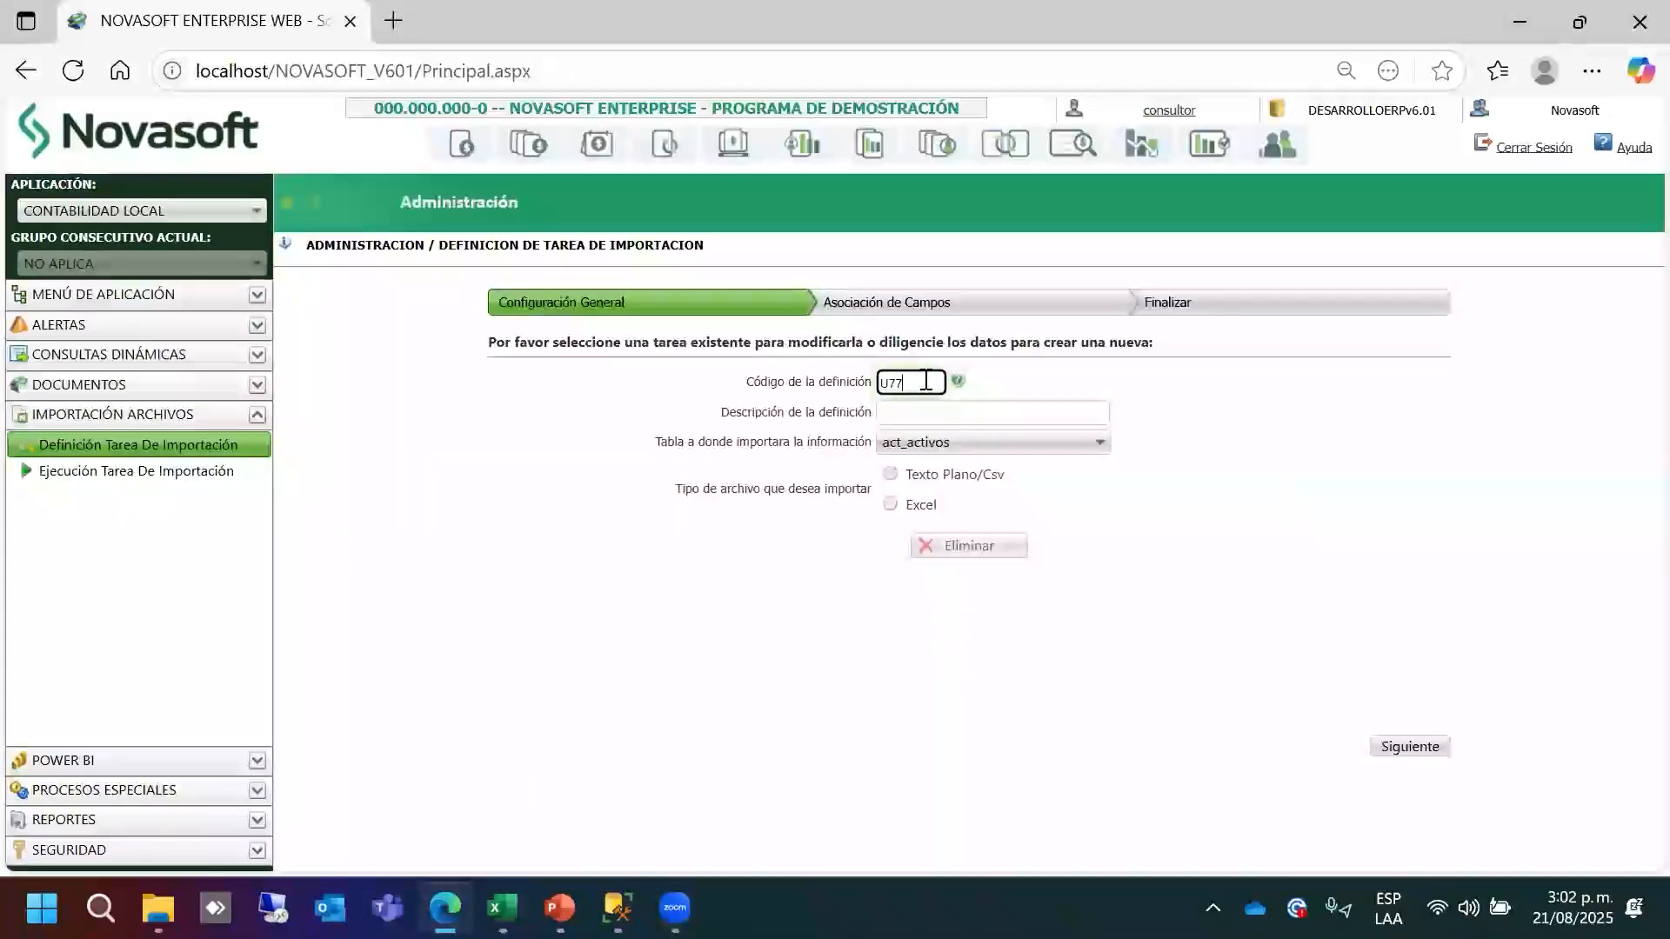
click(913, 410)
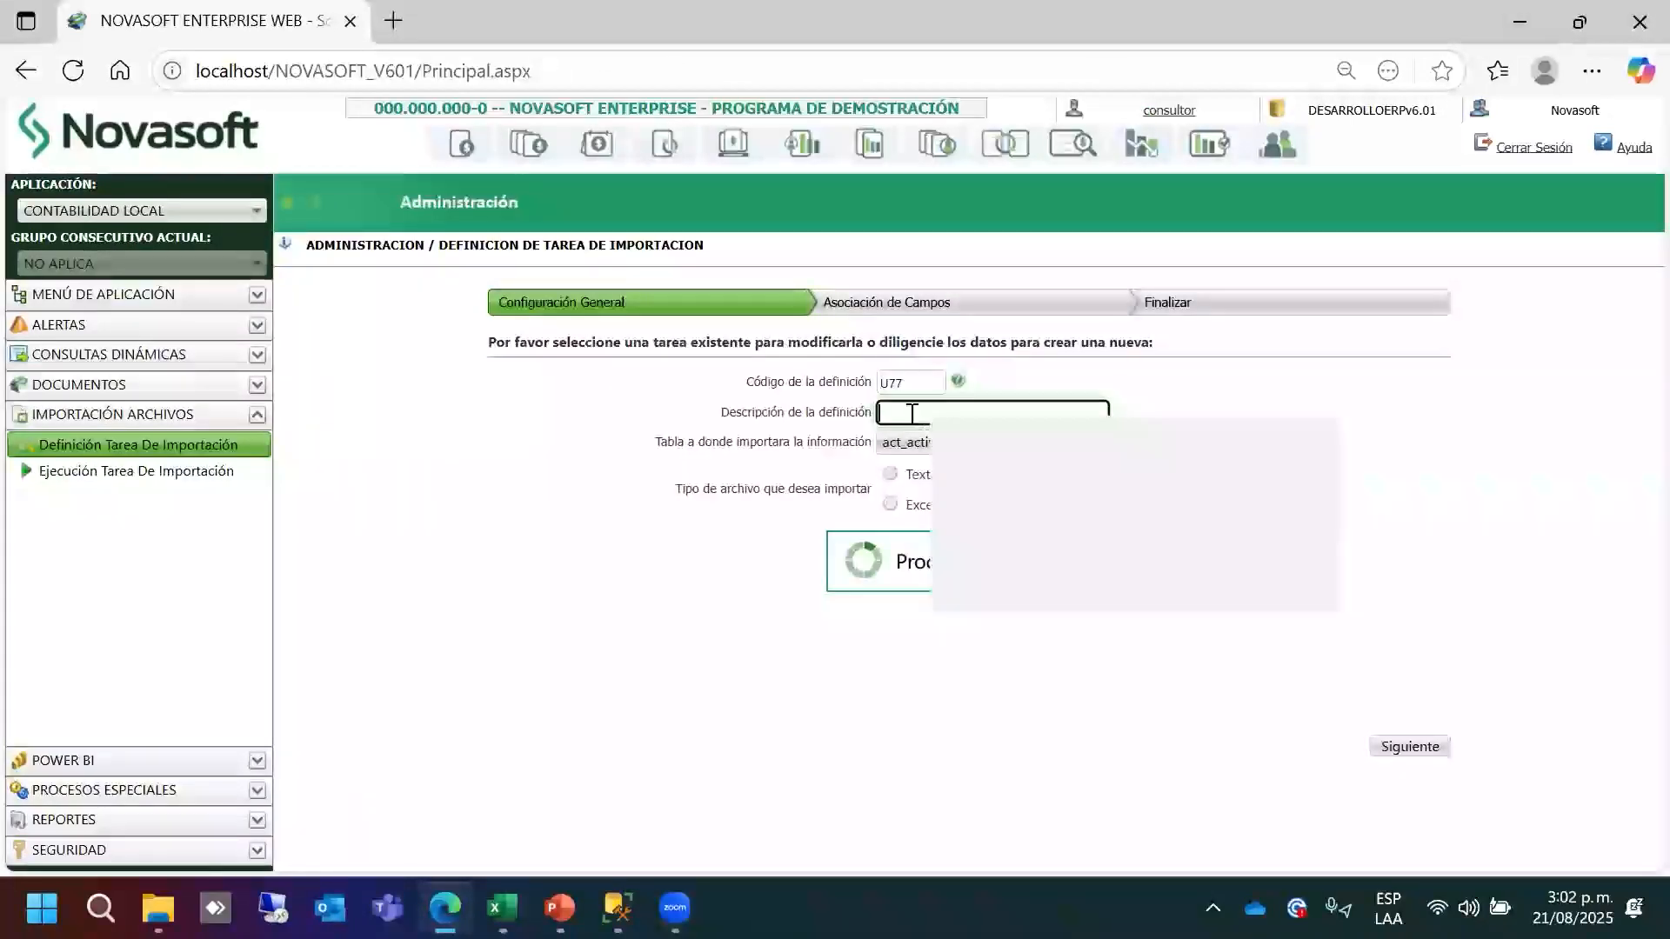
text(PLAN DE CUENTAS)
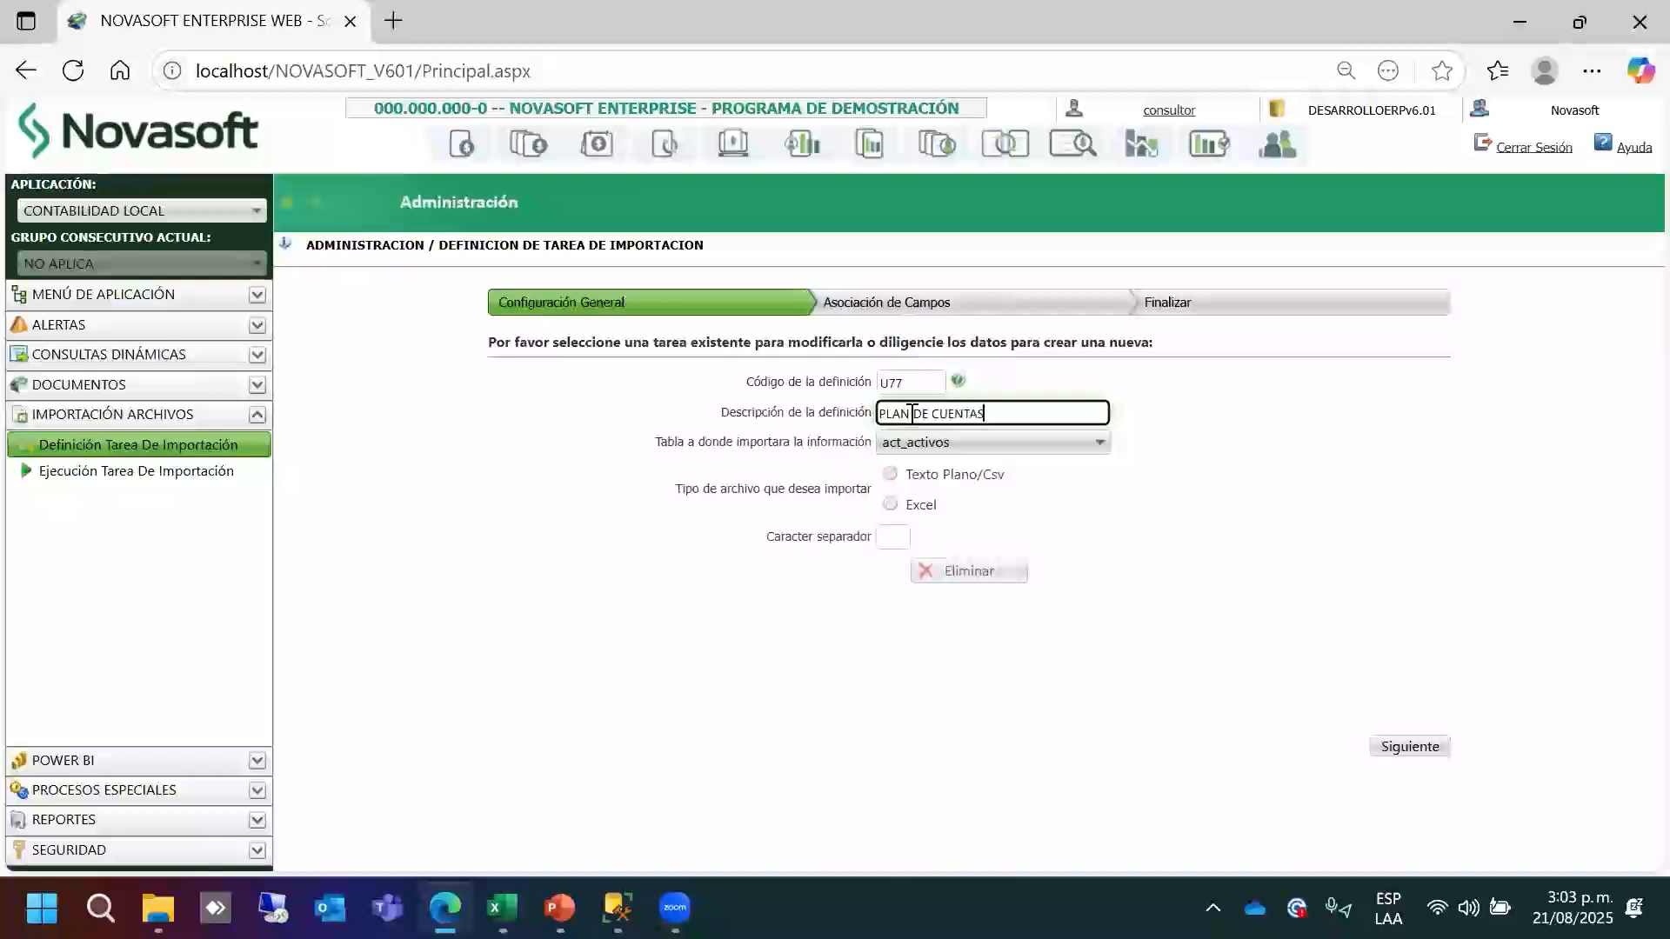
Choose cnt_puc as destination table with Excel file type and try to proceed.
click(945, 445)
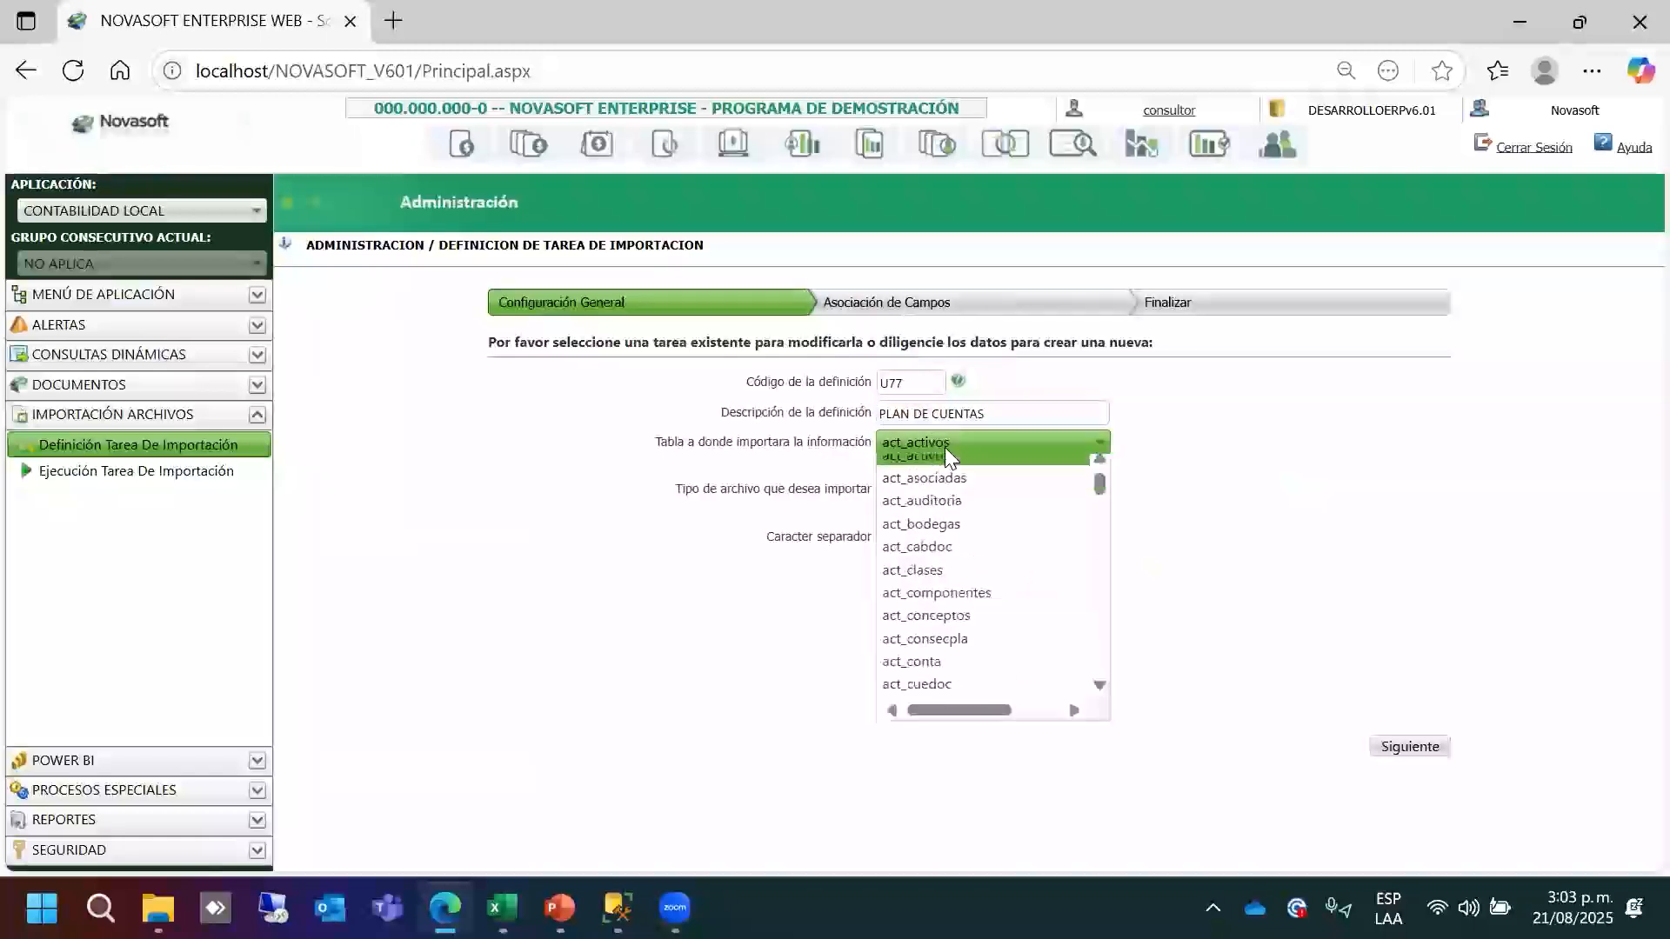
mouse_move(1099, 496)
mouse_down()
mouse_move(1104, 528)
mouse_move(1101, 504)
mouse_up()
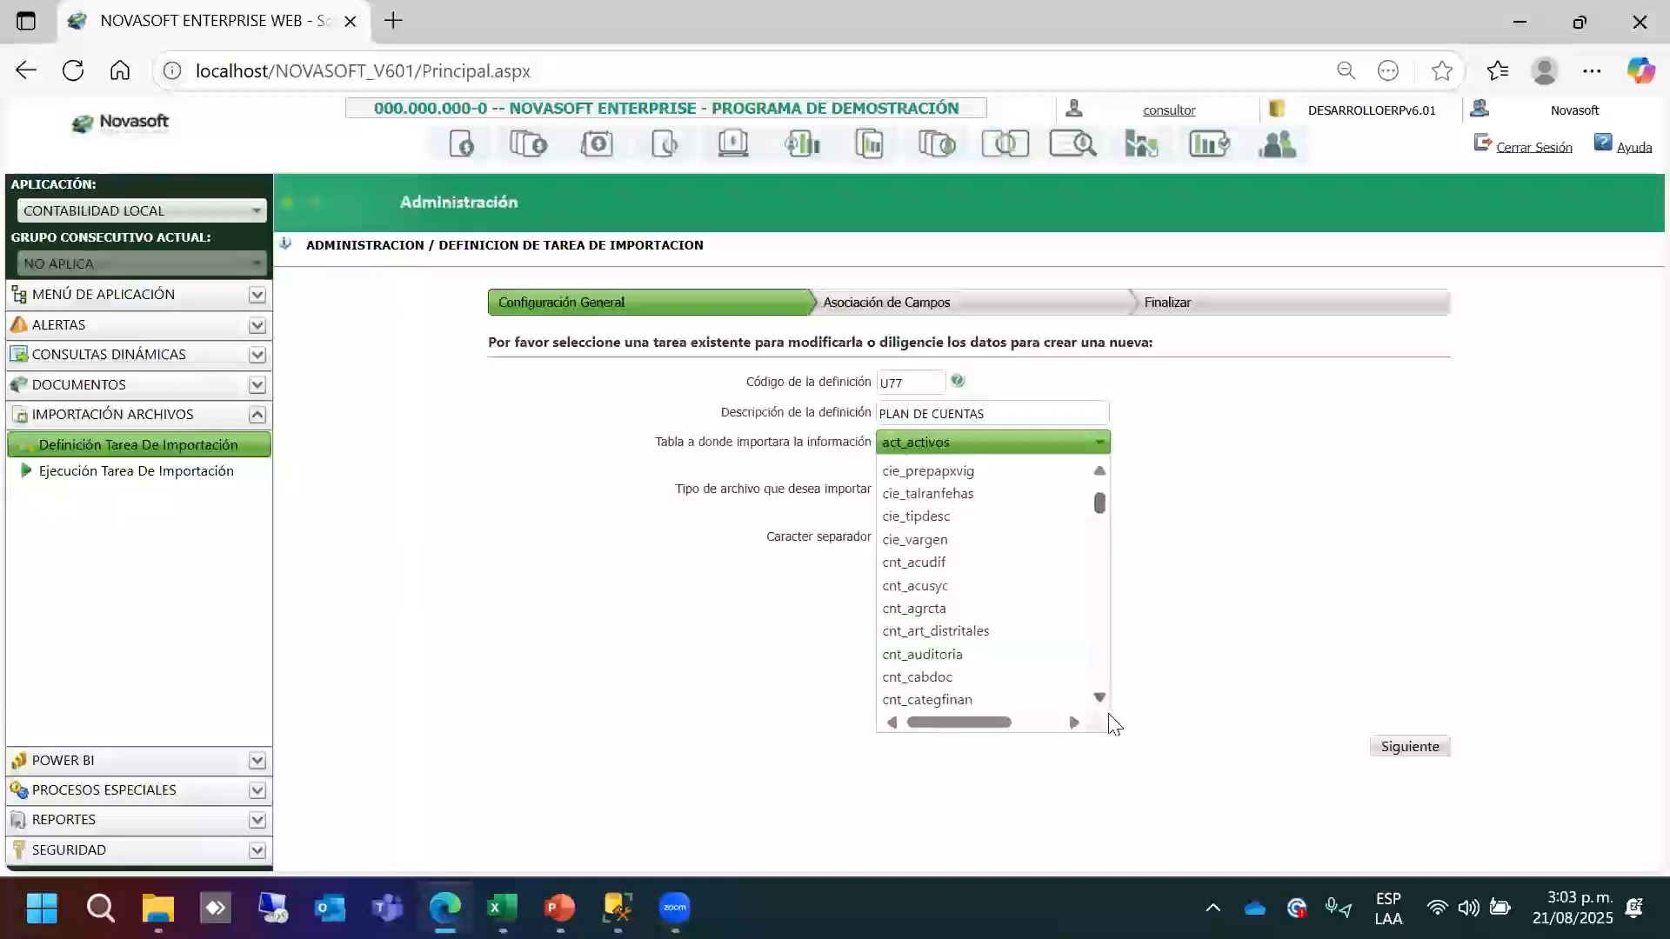
click(1100, 696)
scroll(1099, 694, down, 8)
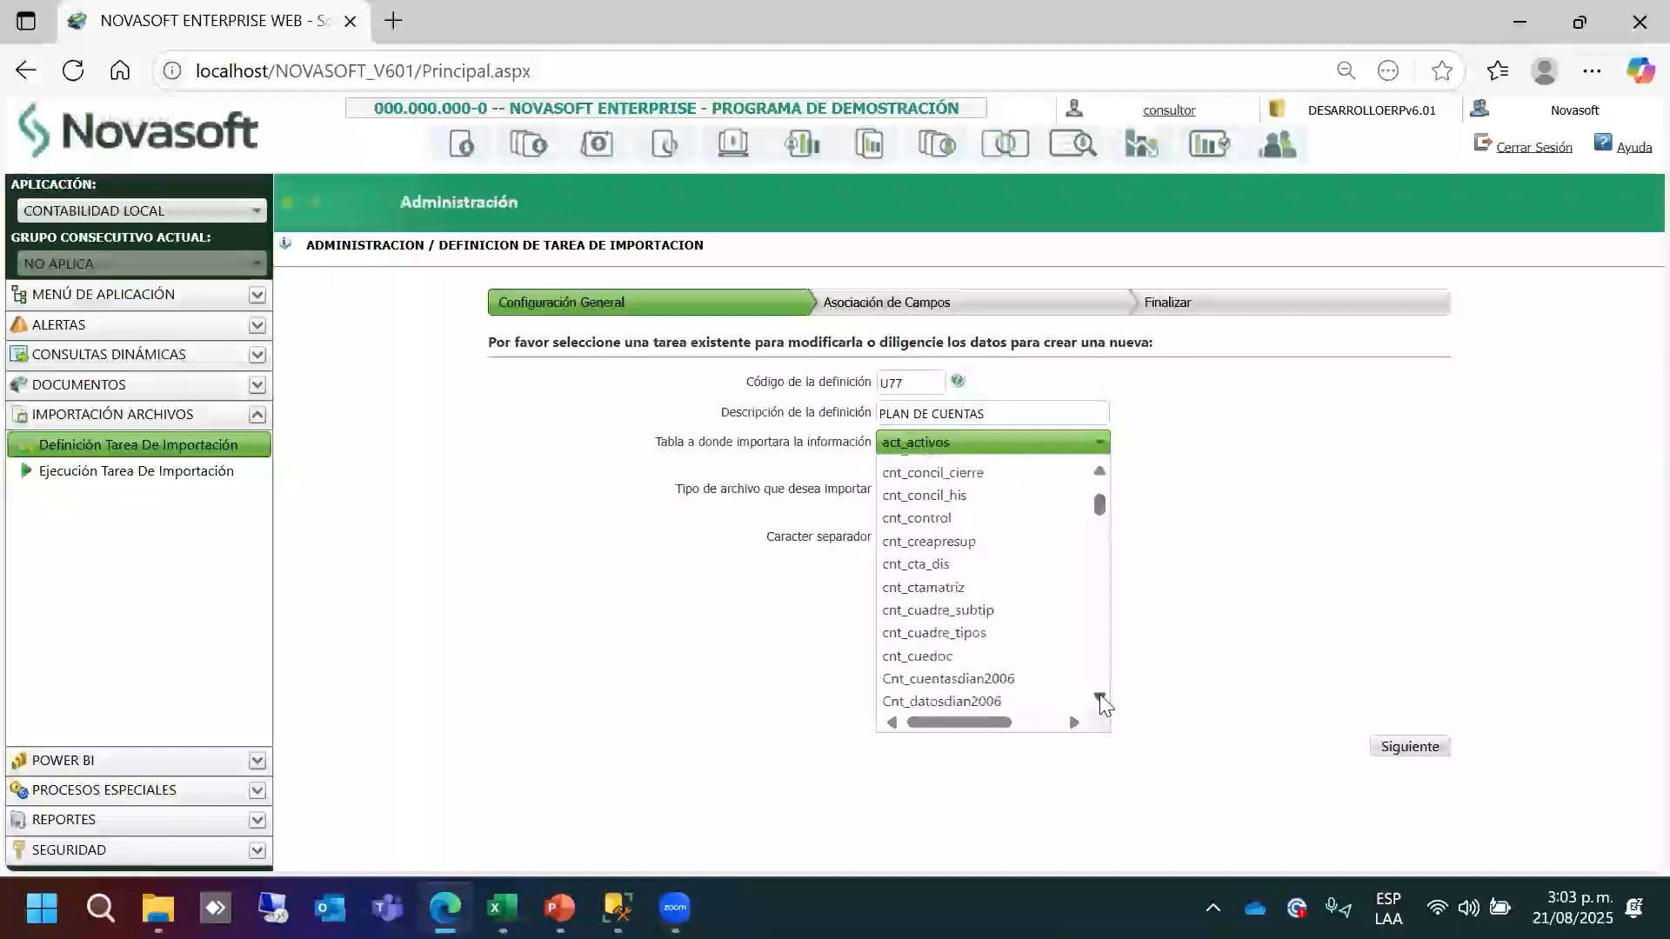
scroll(1099, 694, down, 10)
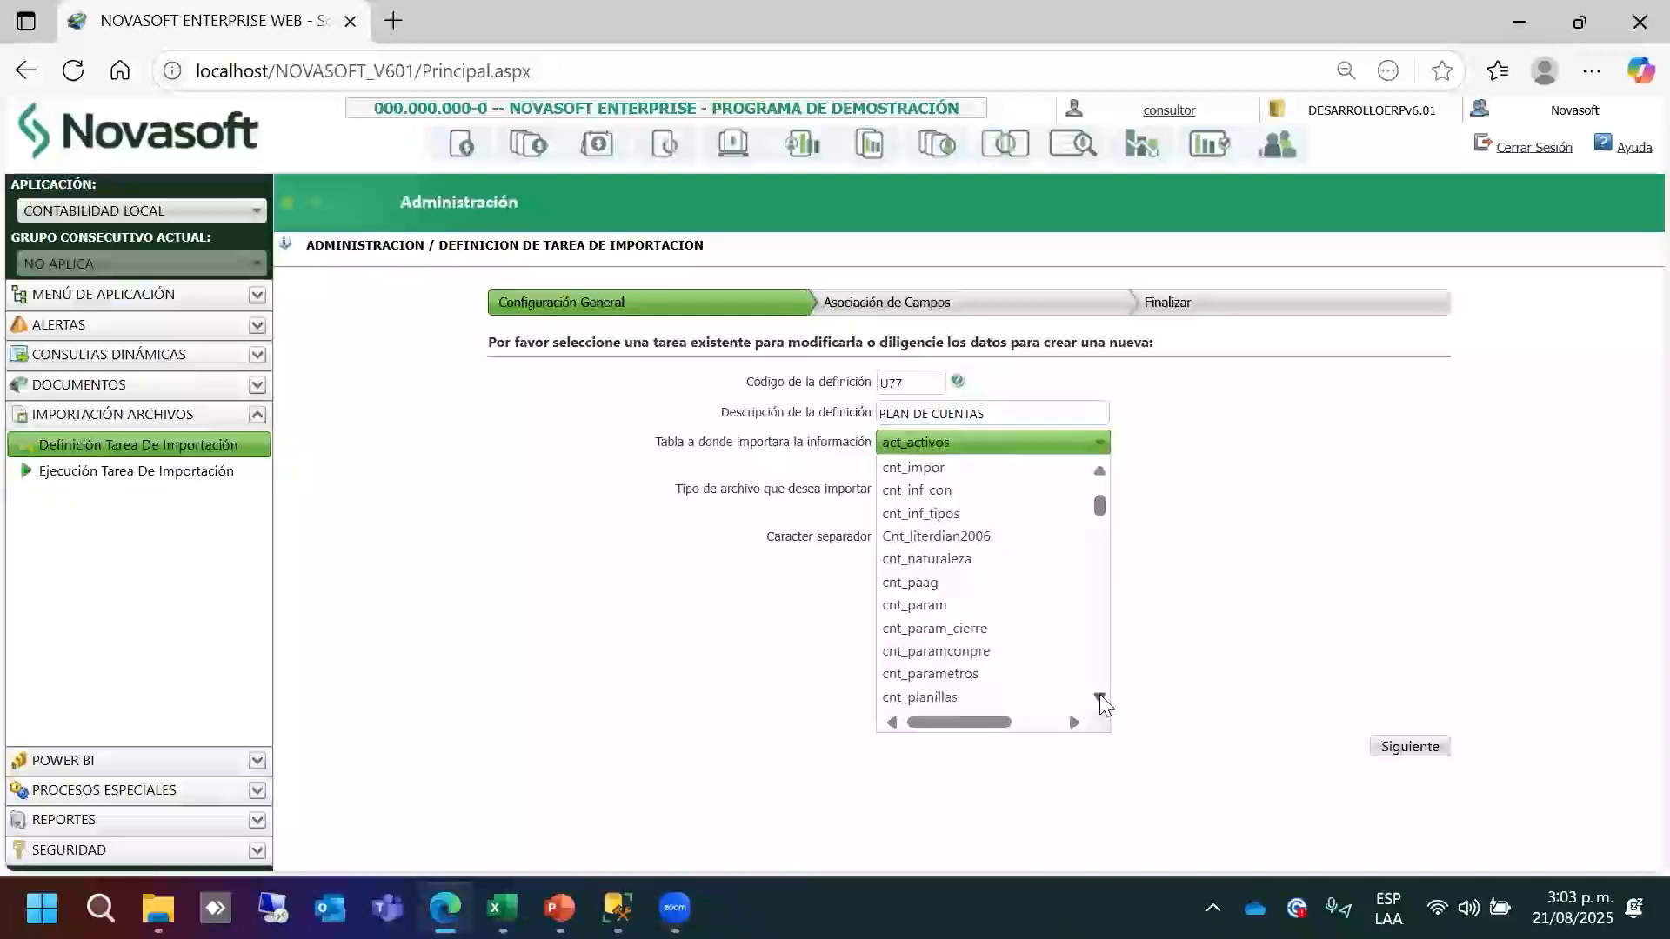
click(934, 677)
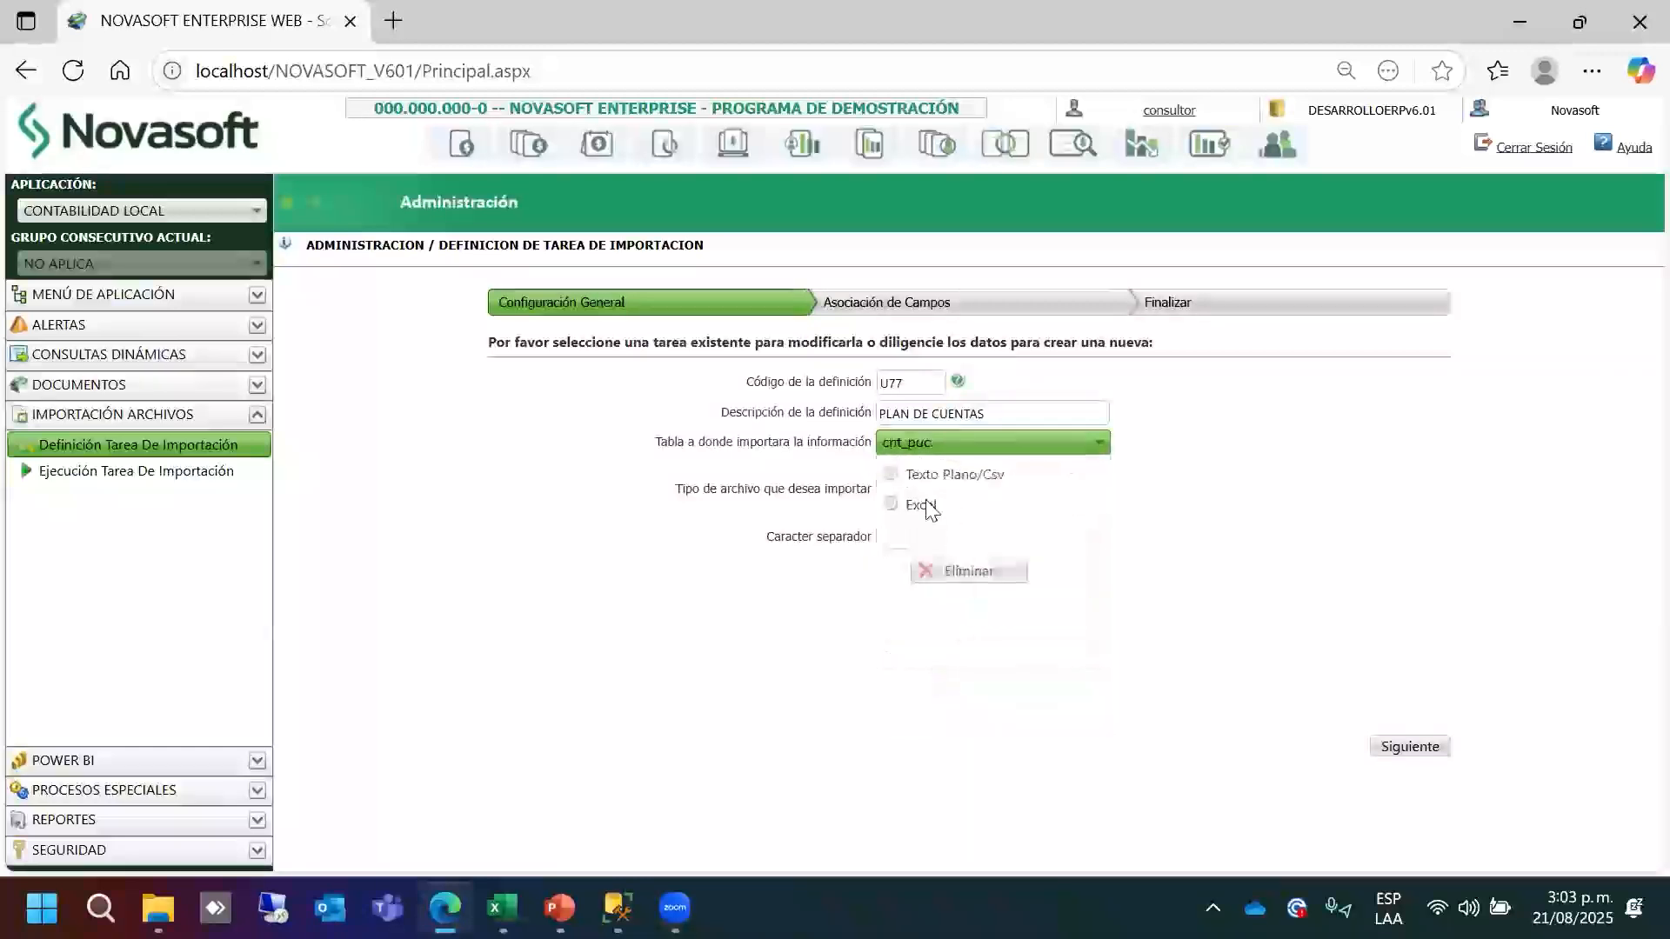
click(1403, 739)
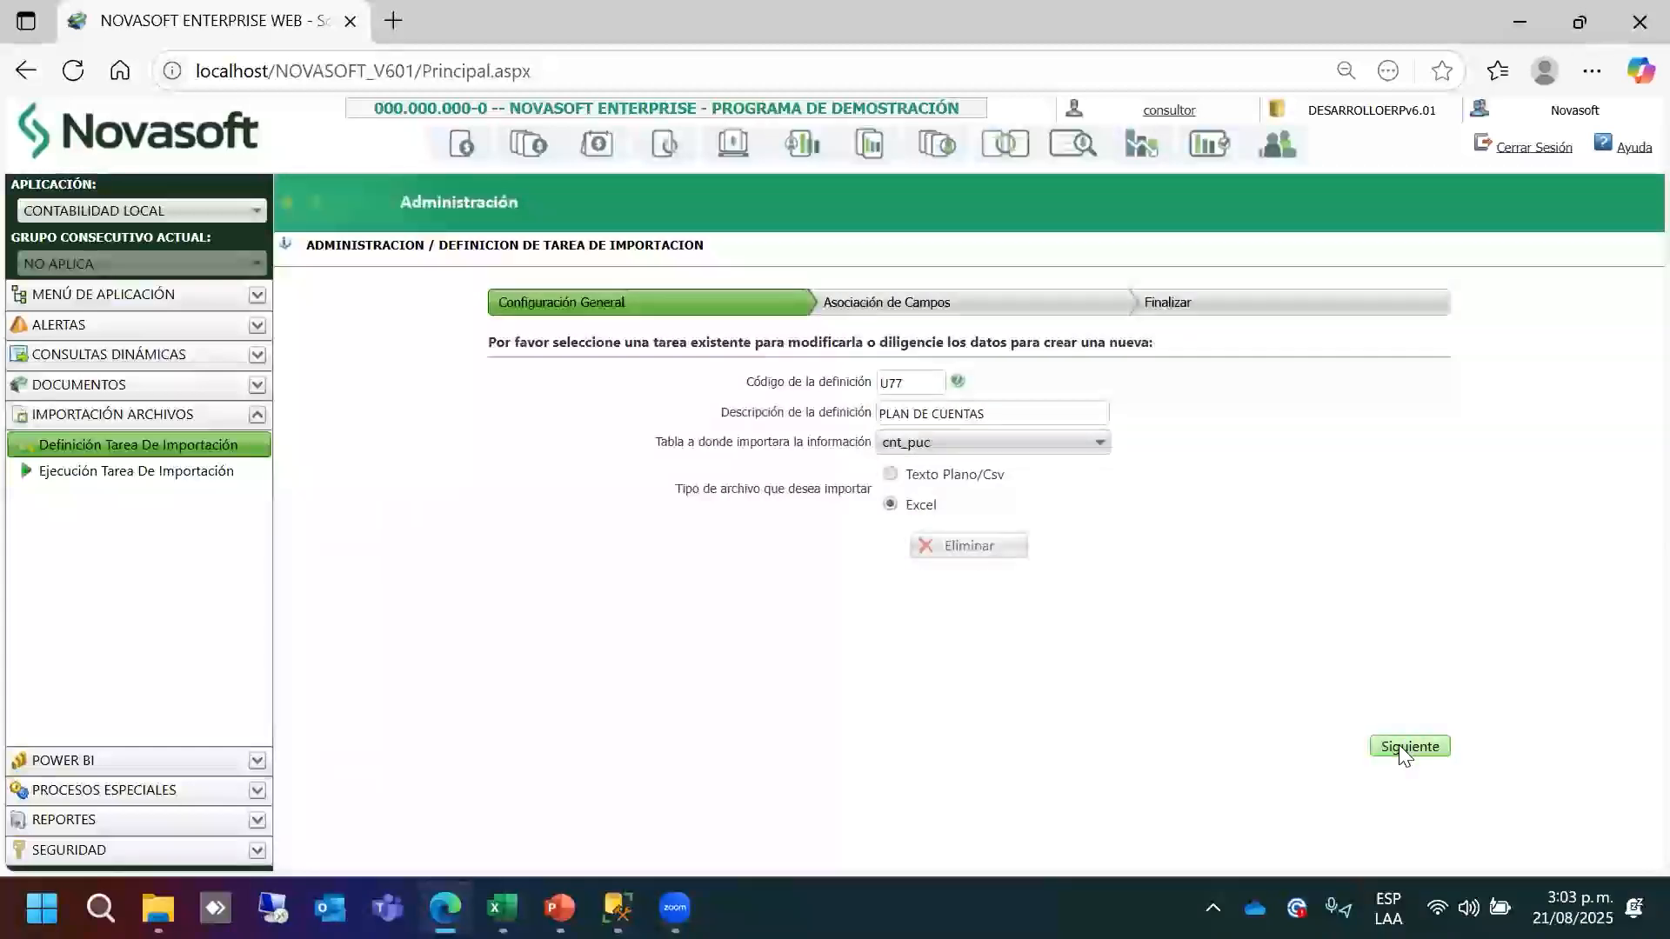
click(1403, 747)
click(912, 383)
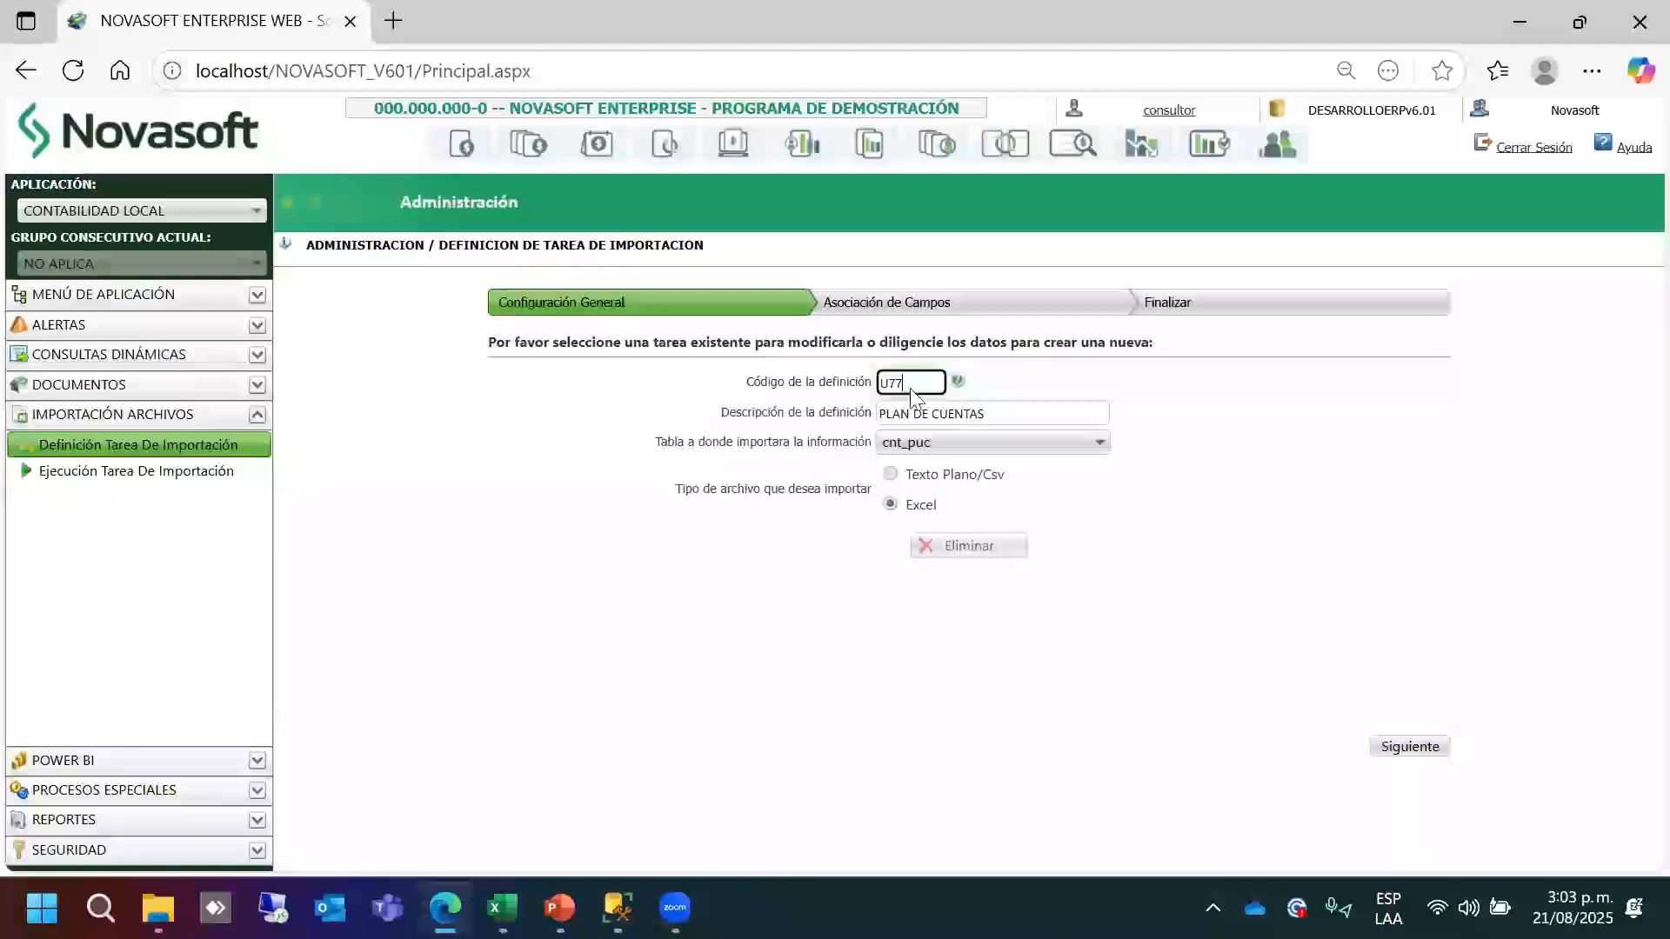
Change the definition code from U77 to U44.
click(911, 388)
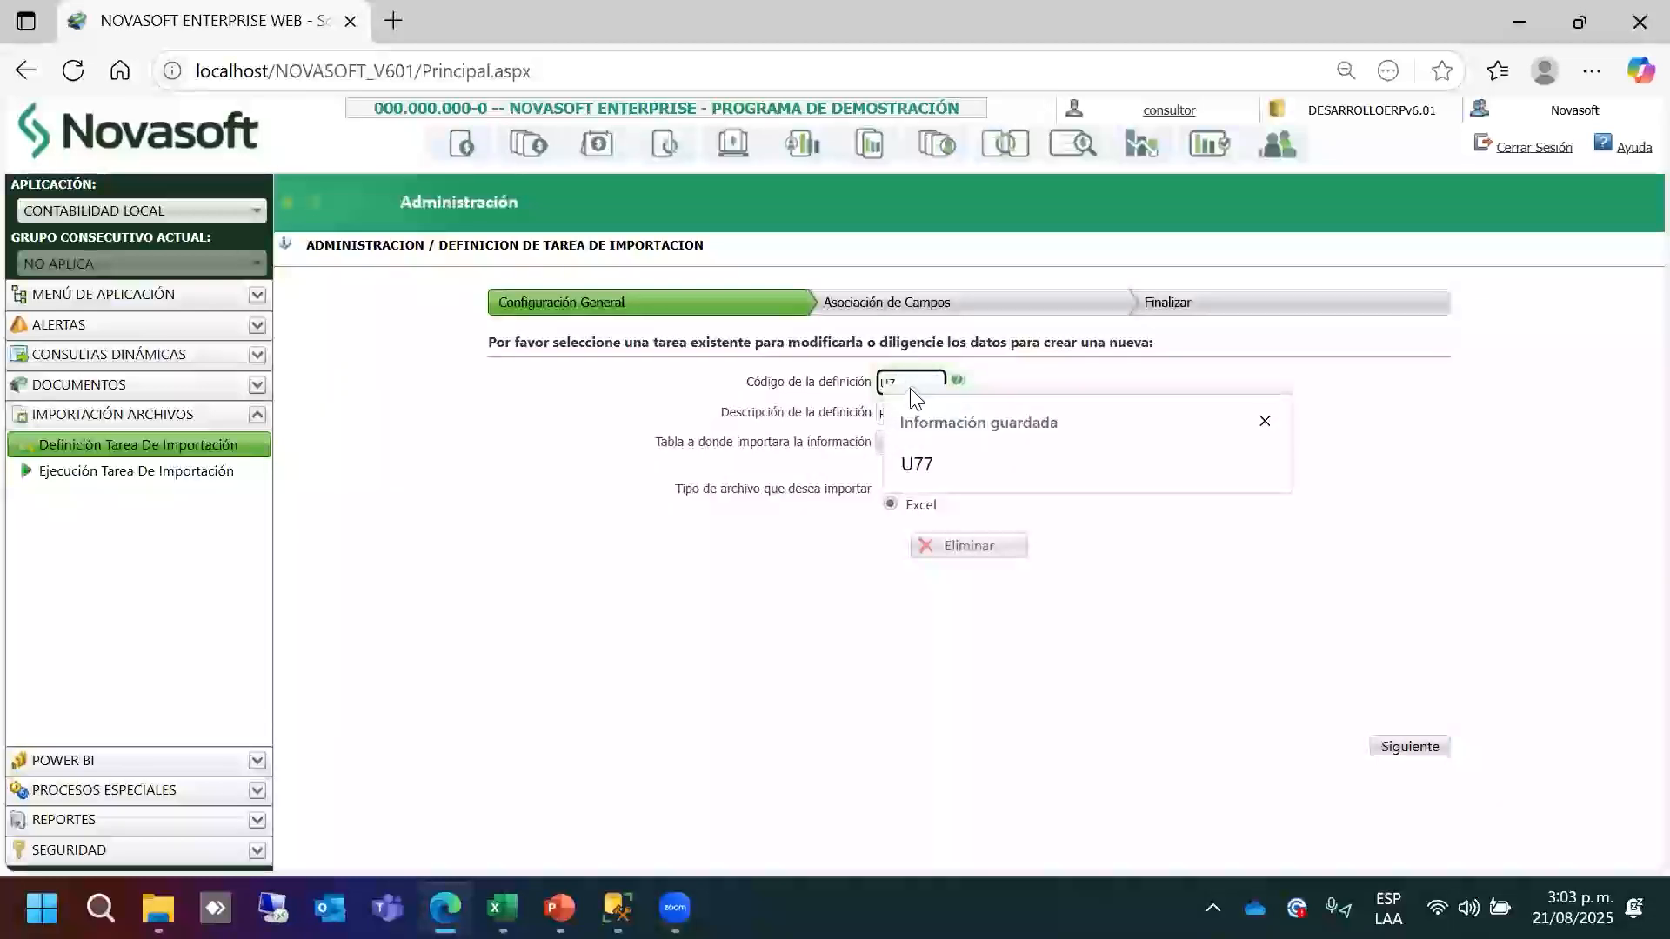
key(BackSpace)
text(44)
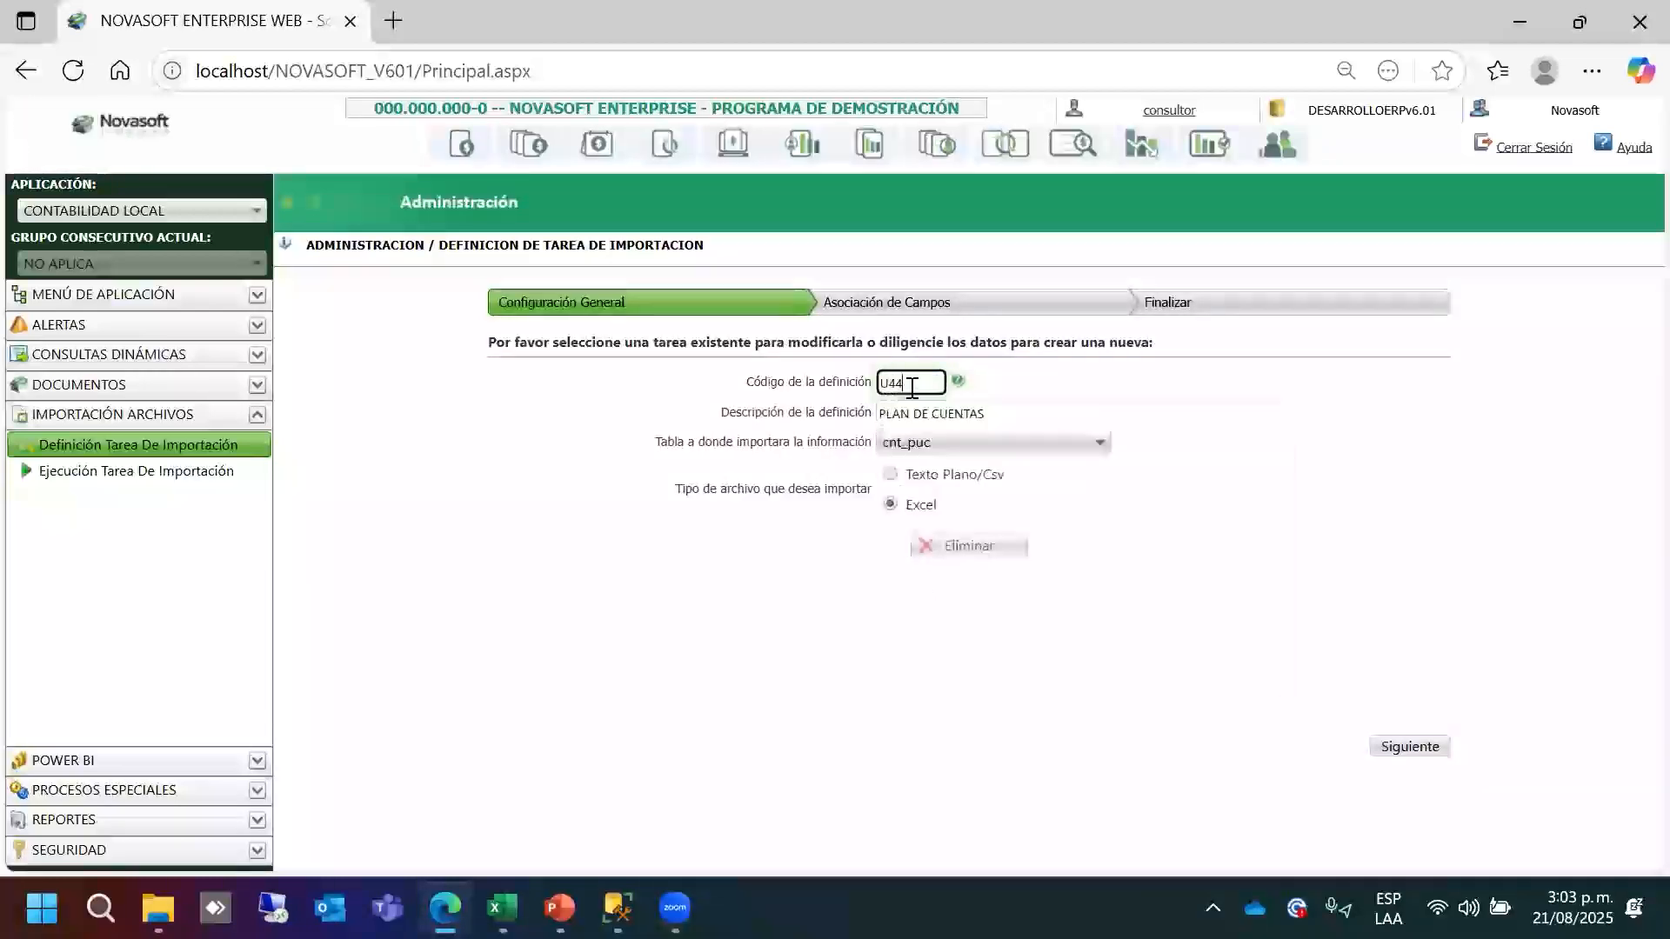
click(1009, 417)
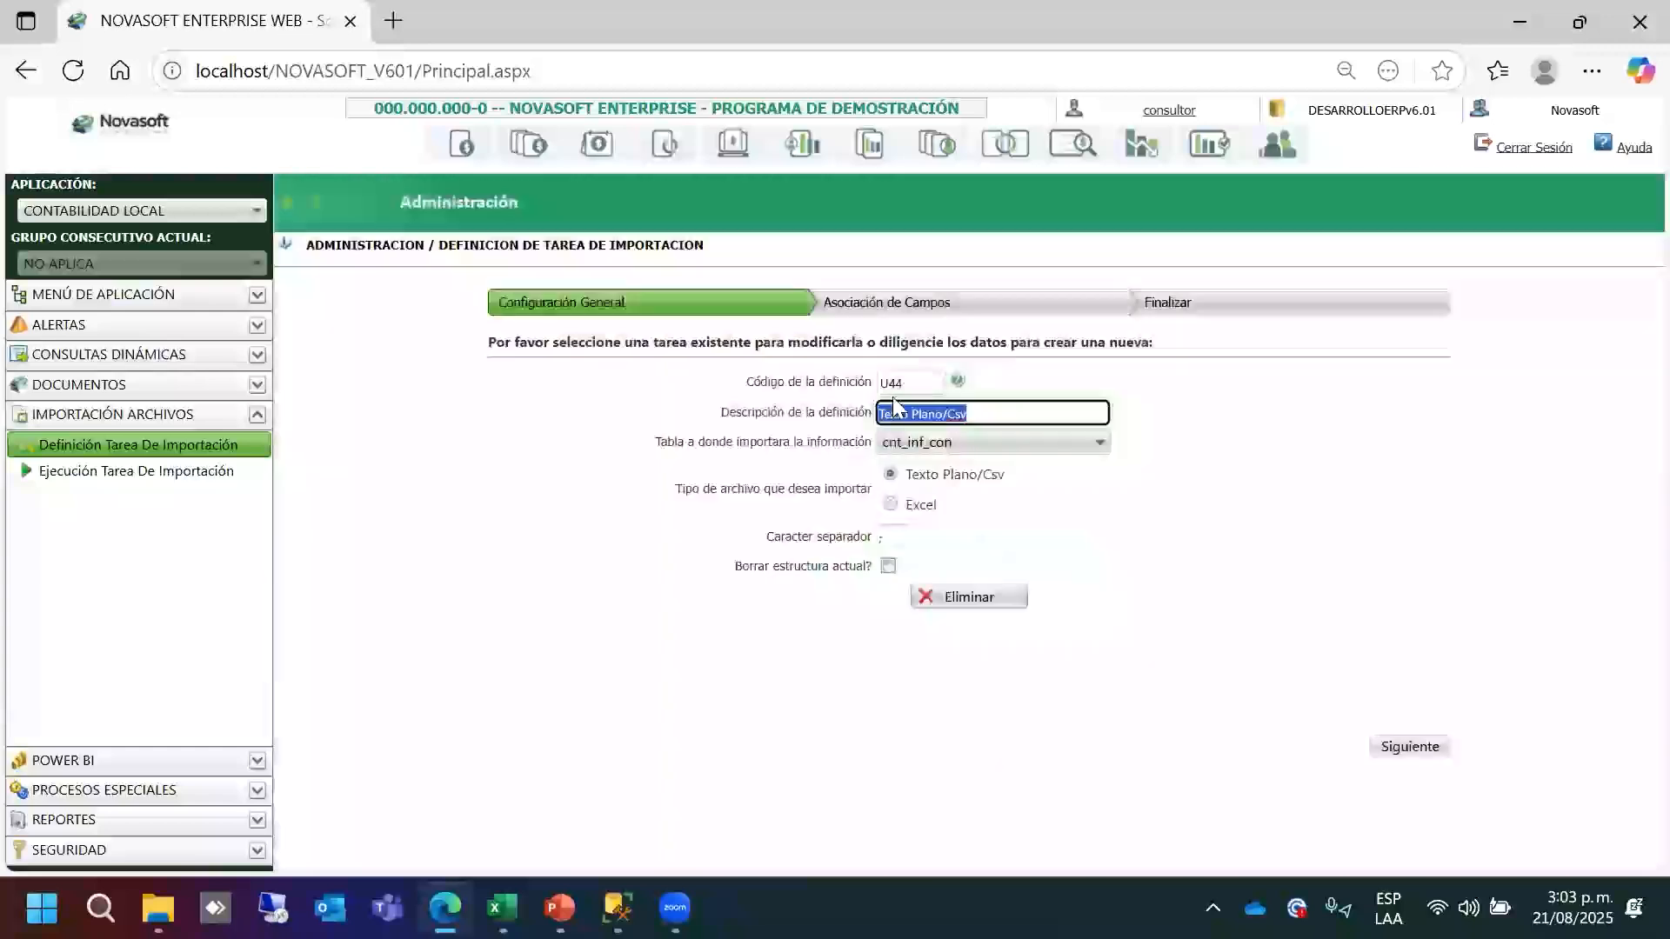
Load existing task u10 IMPORTACION DOCUMENTOS CNT, advance to field association, and select ano_doc.
click(957, 381)
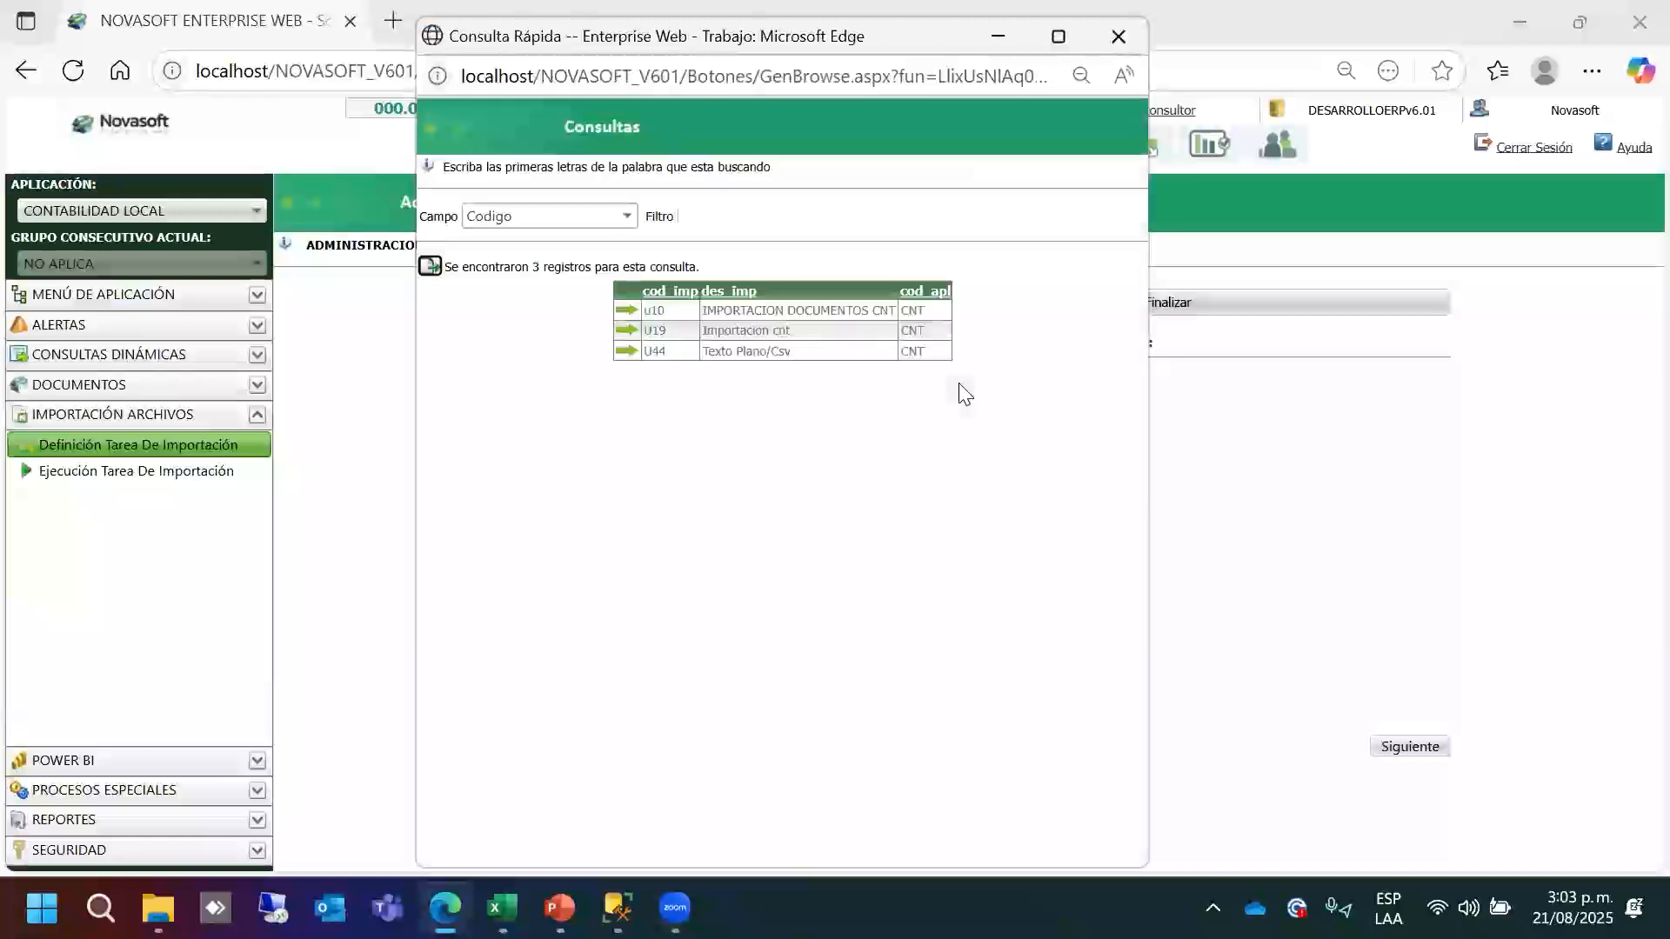
click(627, 309)
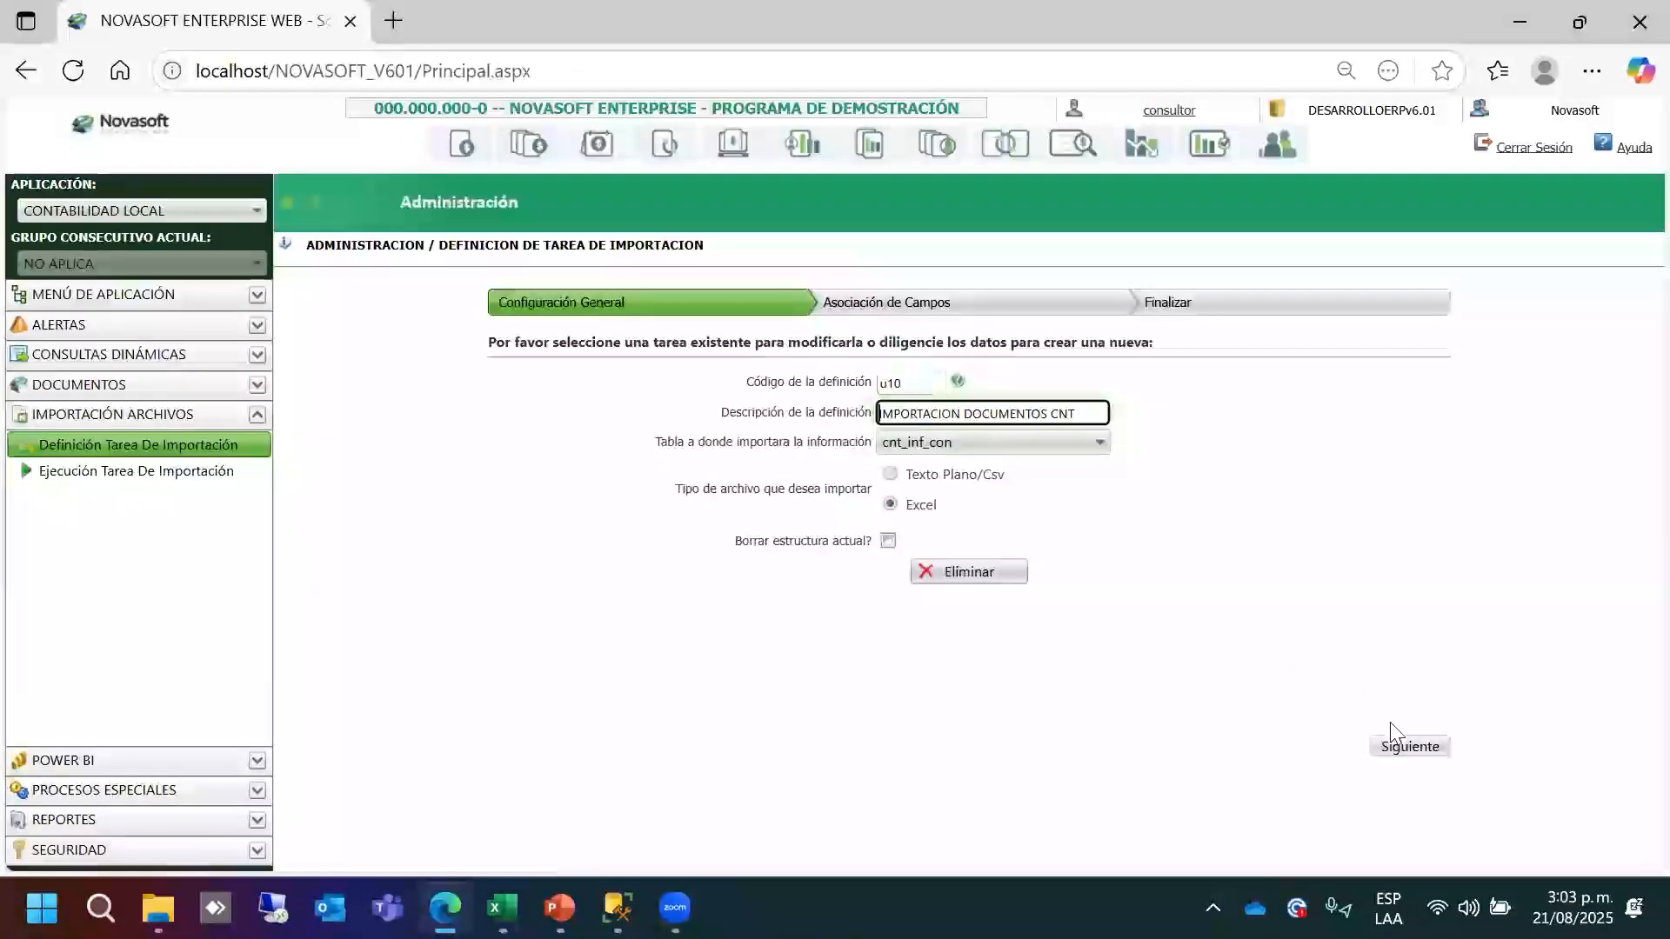
click(1401, 747)
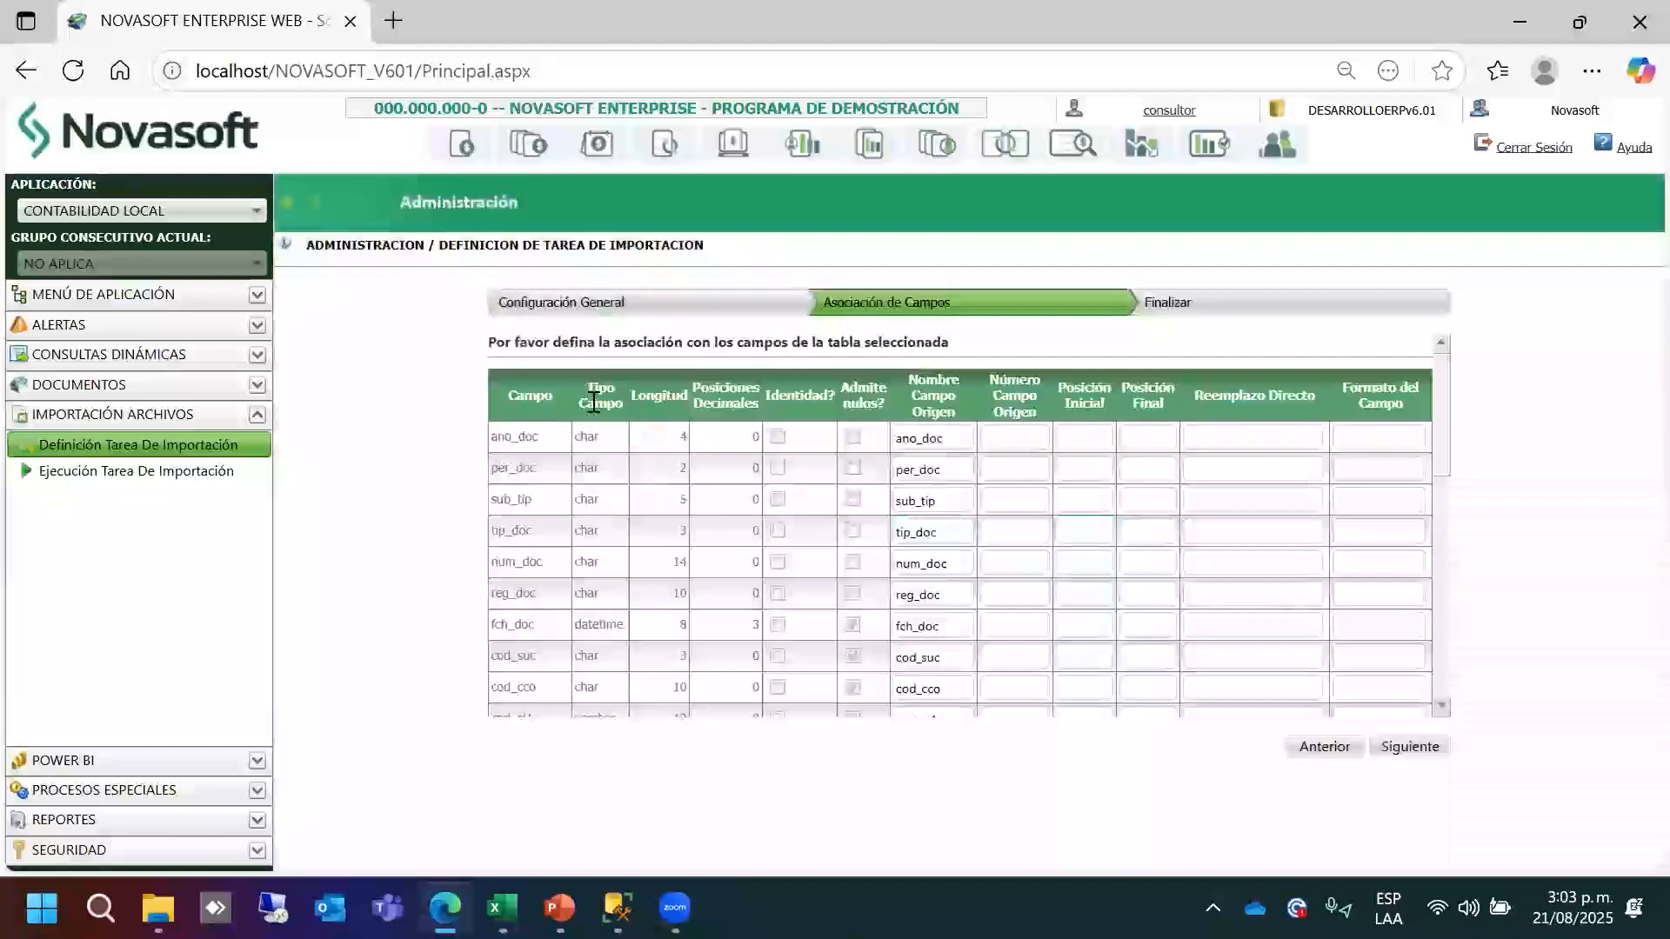
drag(542, 435, 493, 445)
key(ctrl+c)
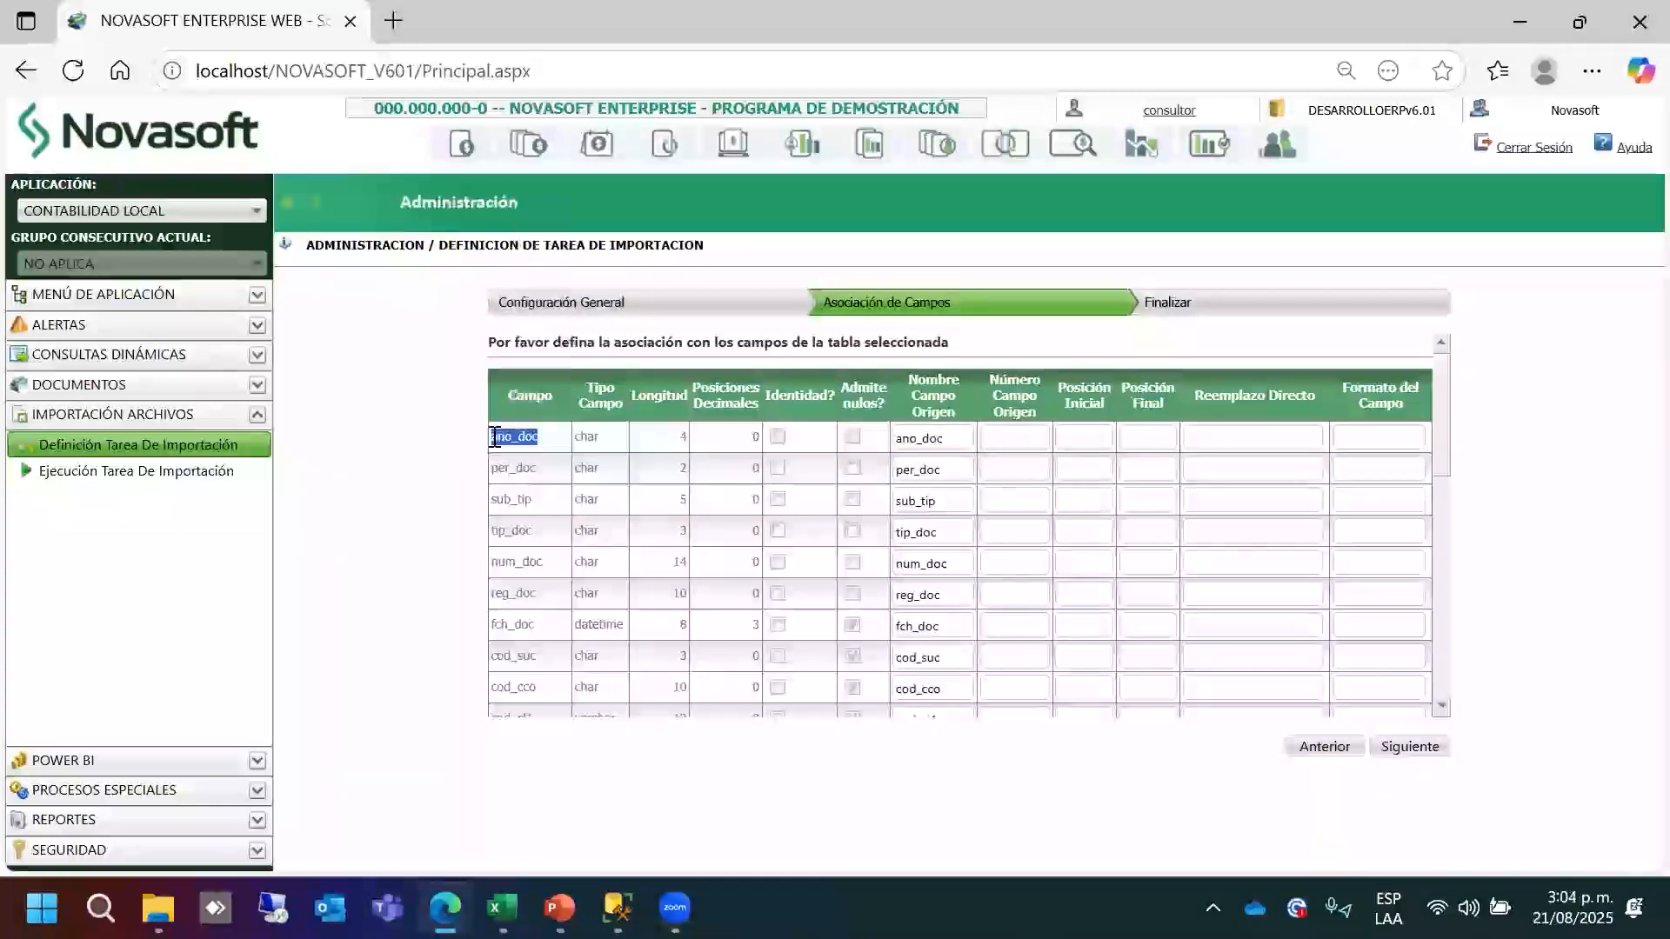
Add a new sheet in CNT_INF_CON.xlsx and paste ano_doc into A1.
click(502, 896)
click(316, 666)
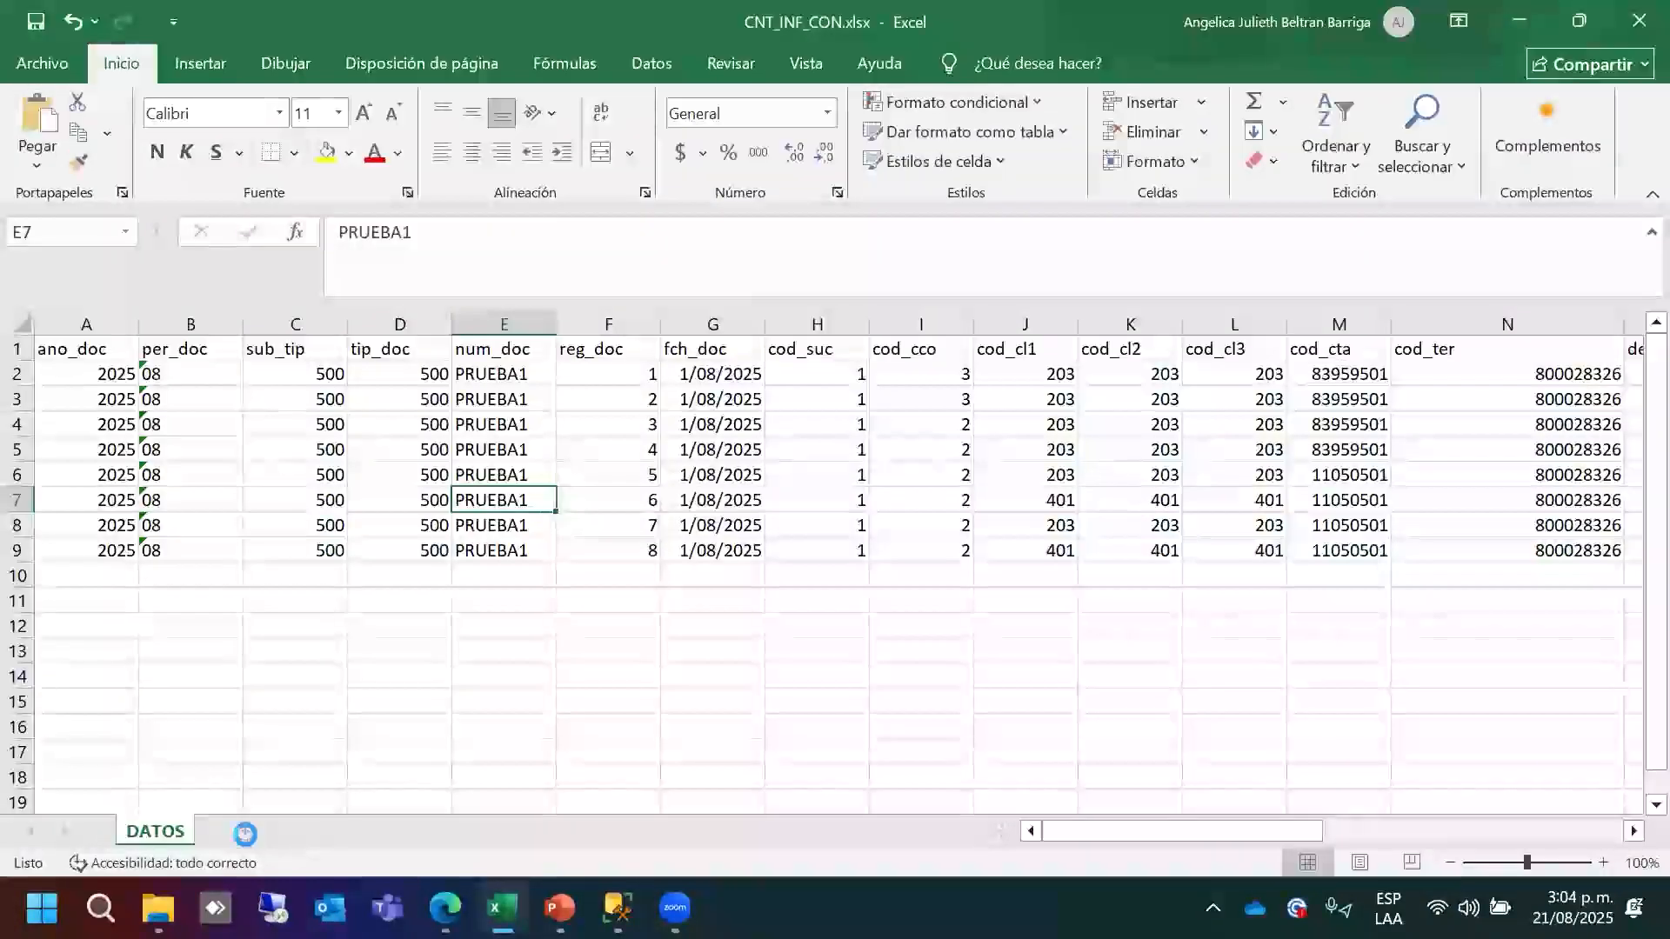
click(246, 830)
key(ctrl+v)
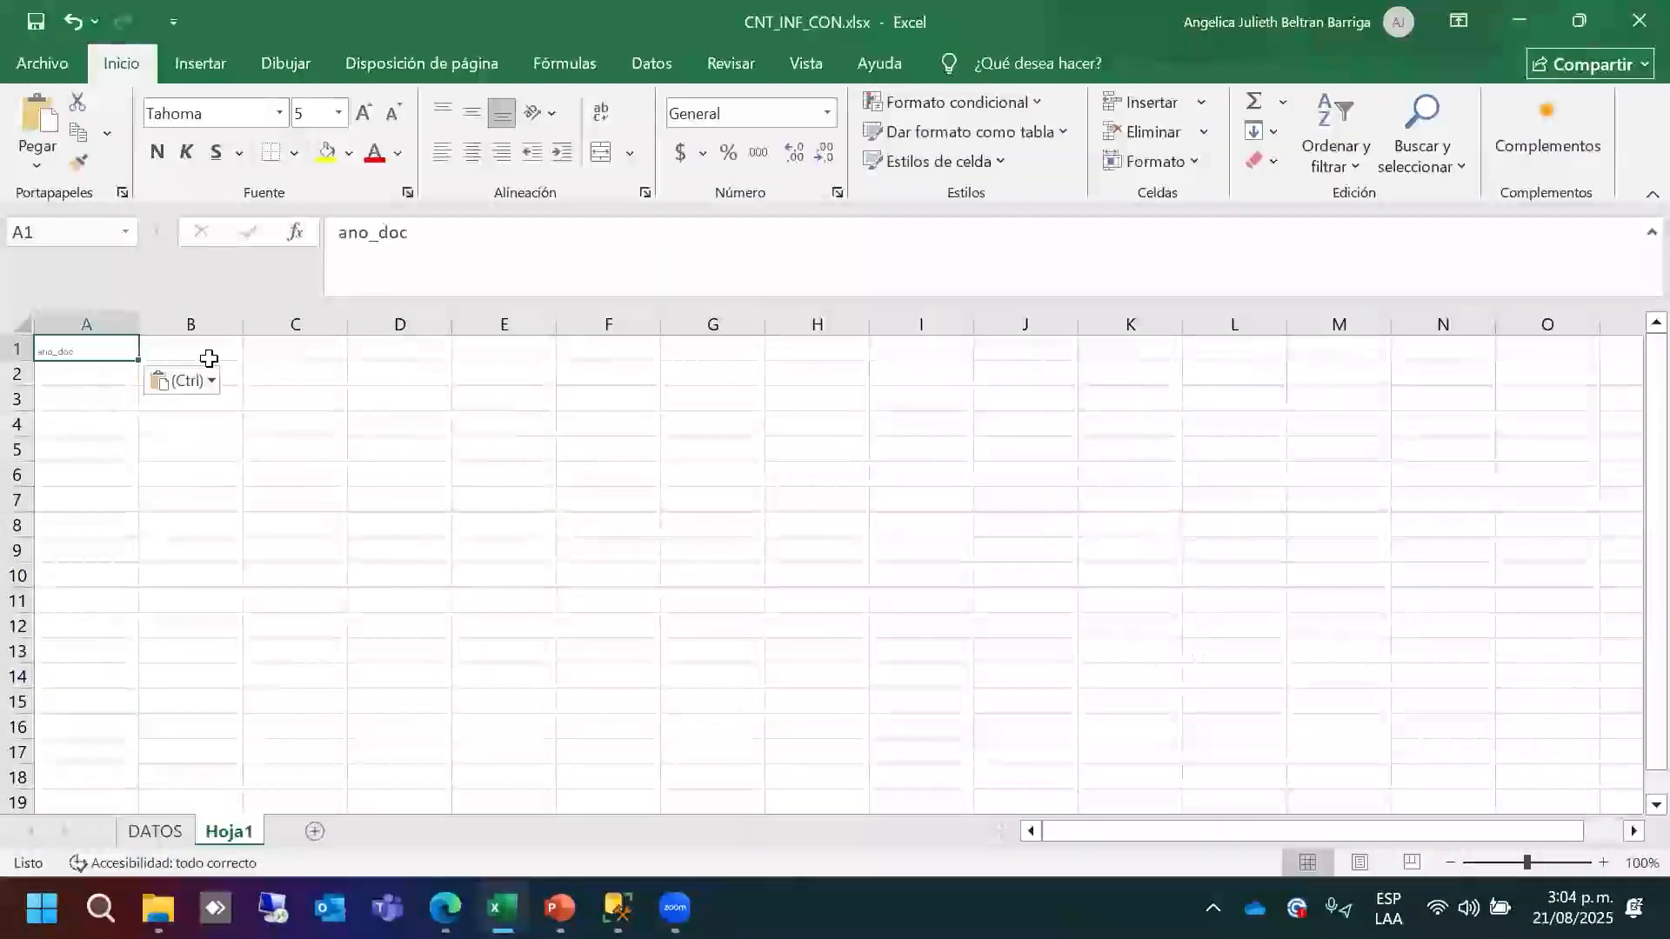
Copy the per_doc field name from Novasoft and paste it into B1.
key(alt+Tab)
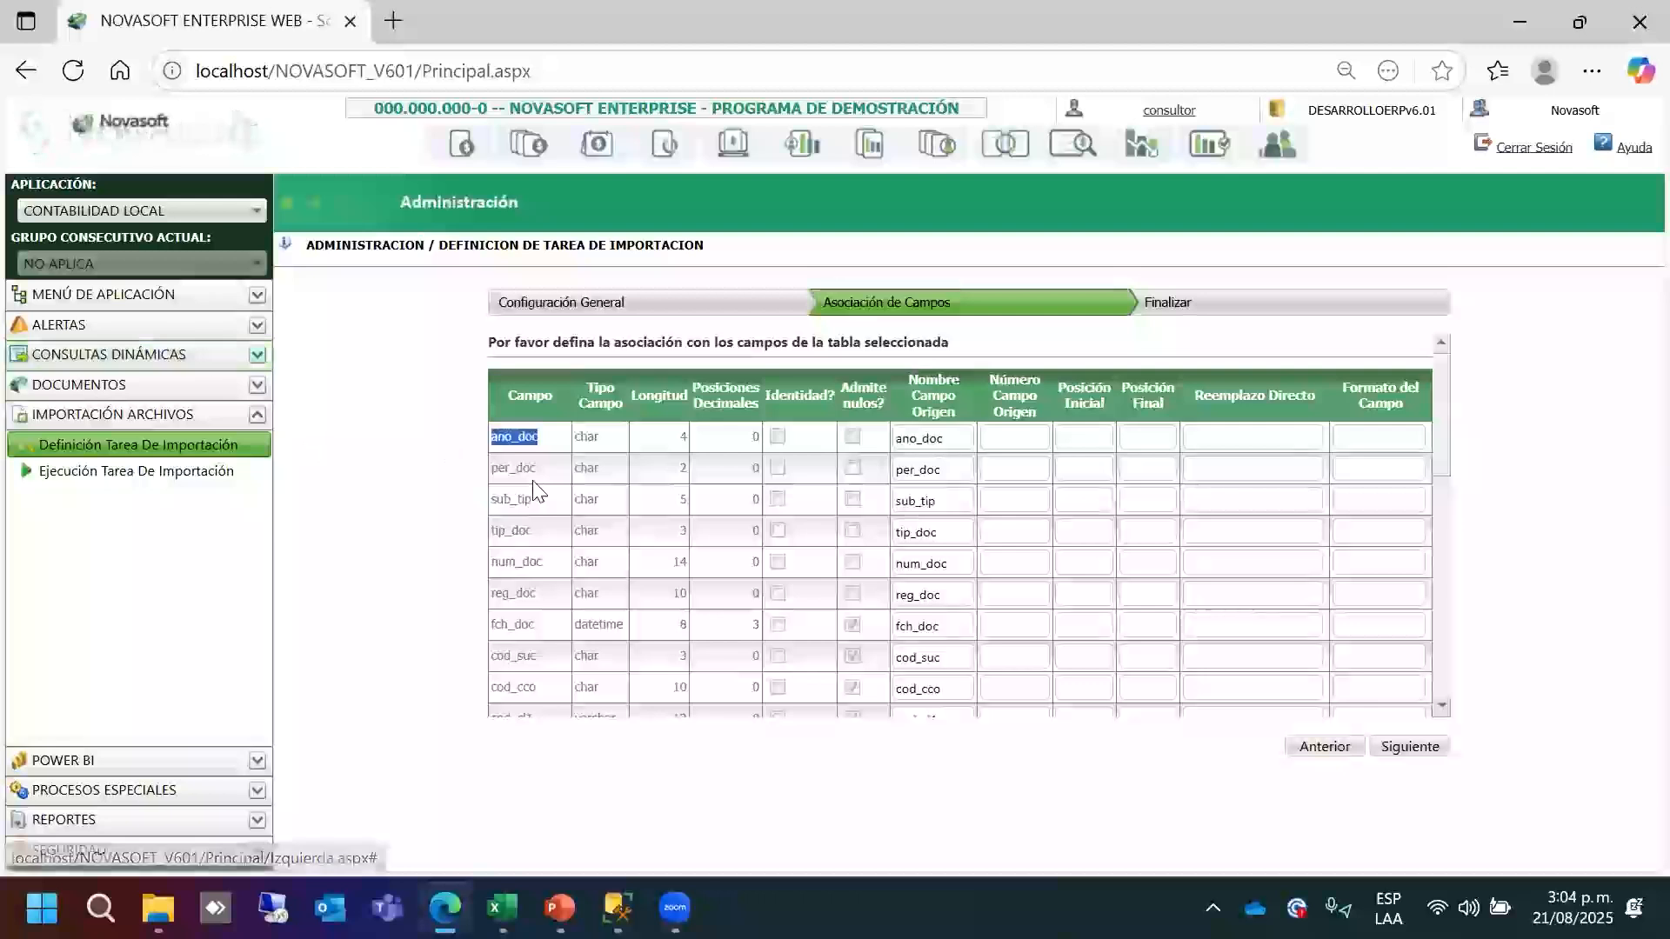
drag(534, 470, 491, 471)
click(548, 475)
key(ctrl+c)
key(alt+Tab)
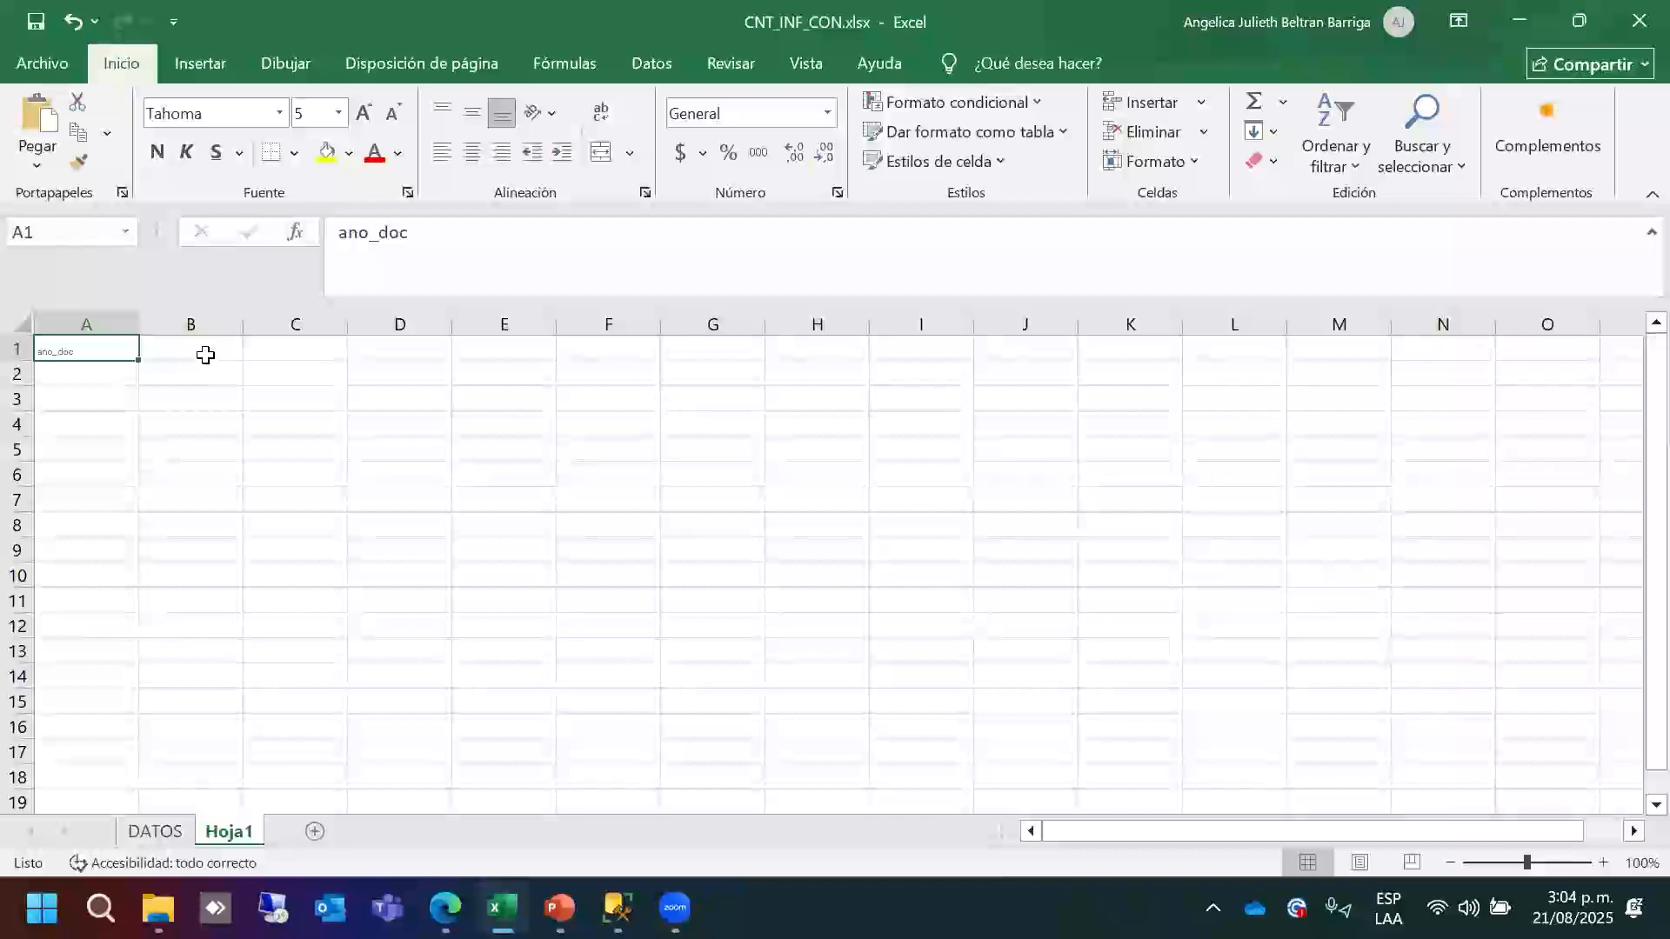
click(206, 355)
key(ctrl+v)
key(Right)
key(Right)
key(Right)
key(Right)
key(Right)
key(Right)
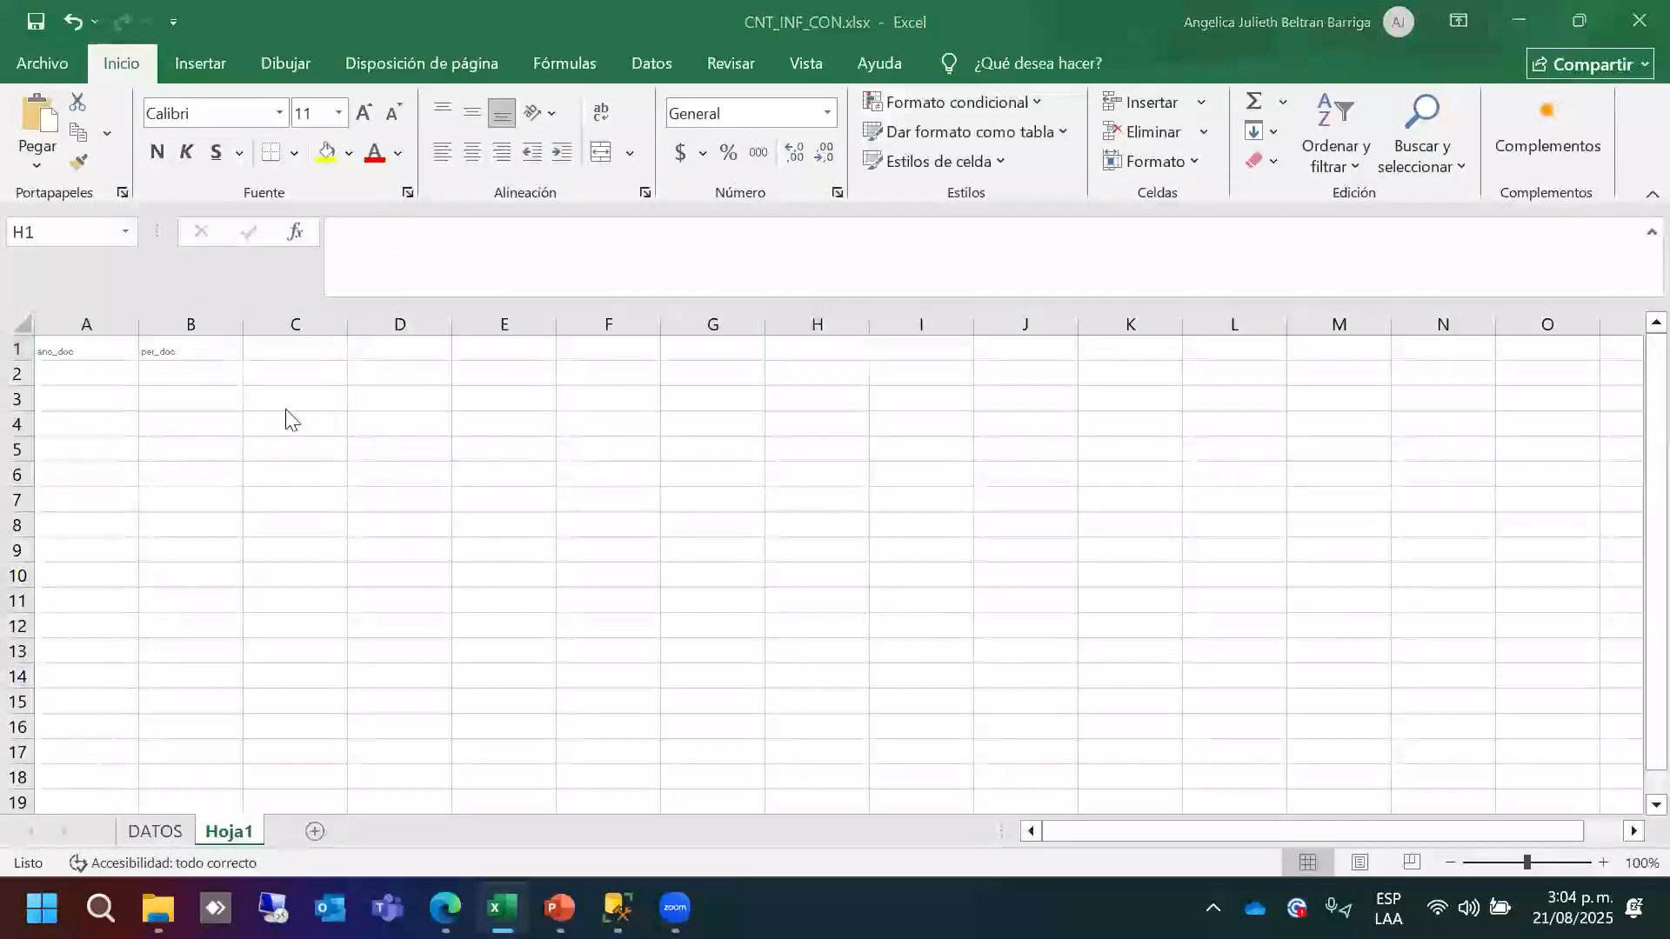
Return to the Novasoft field association list and highlight ano_doc's field length.
key(alt+Tab)
click(769, 350)
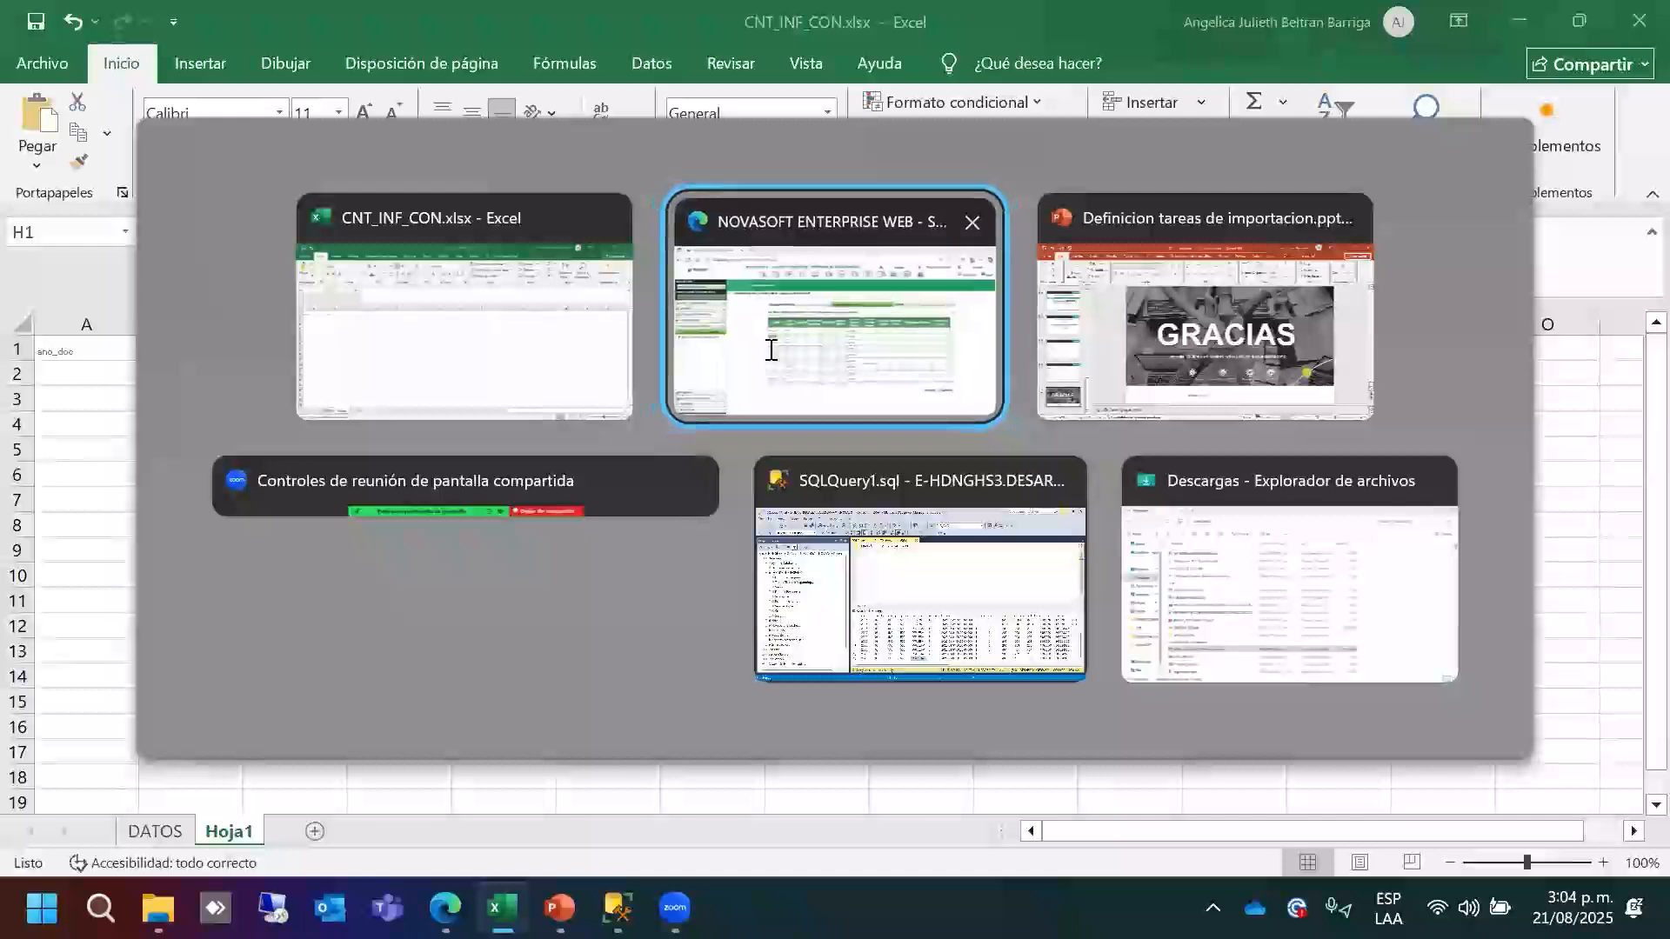
double_click(680, 438)
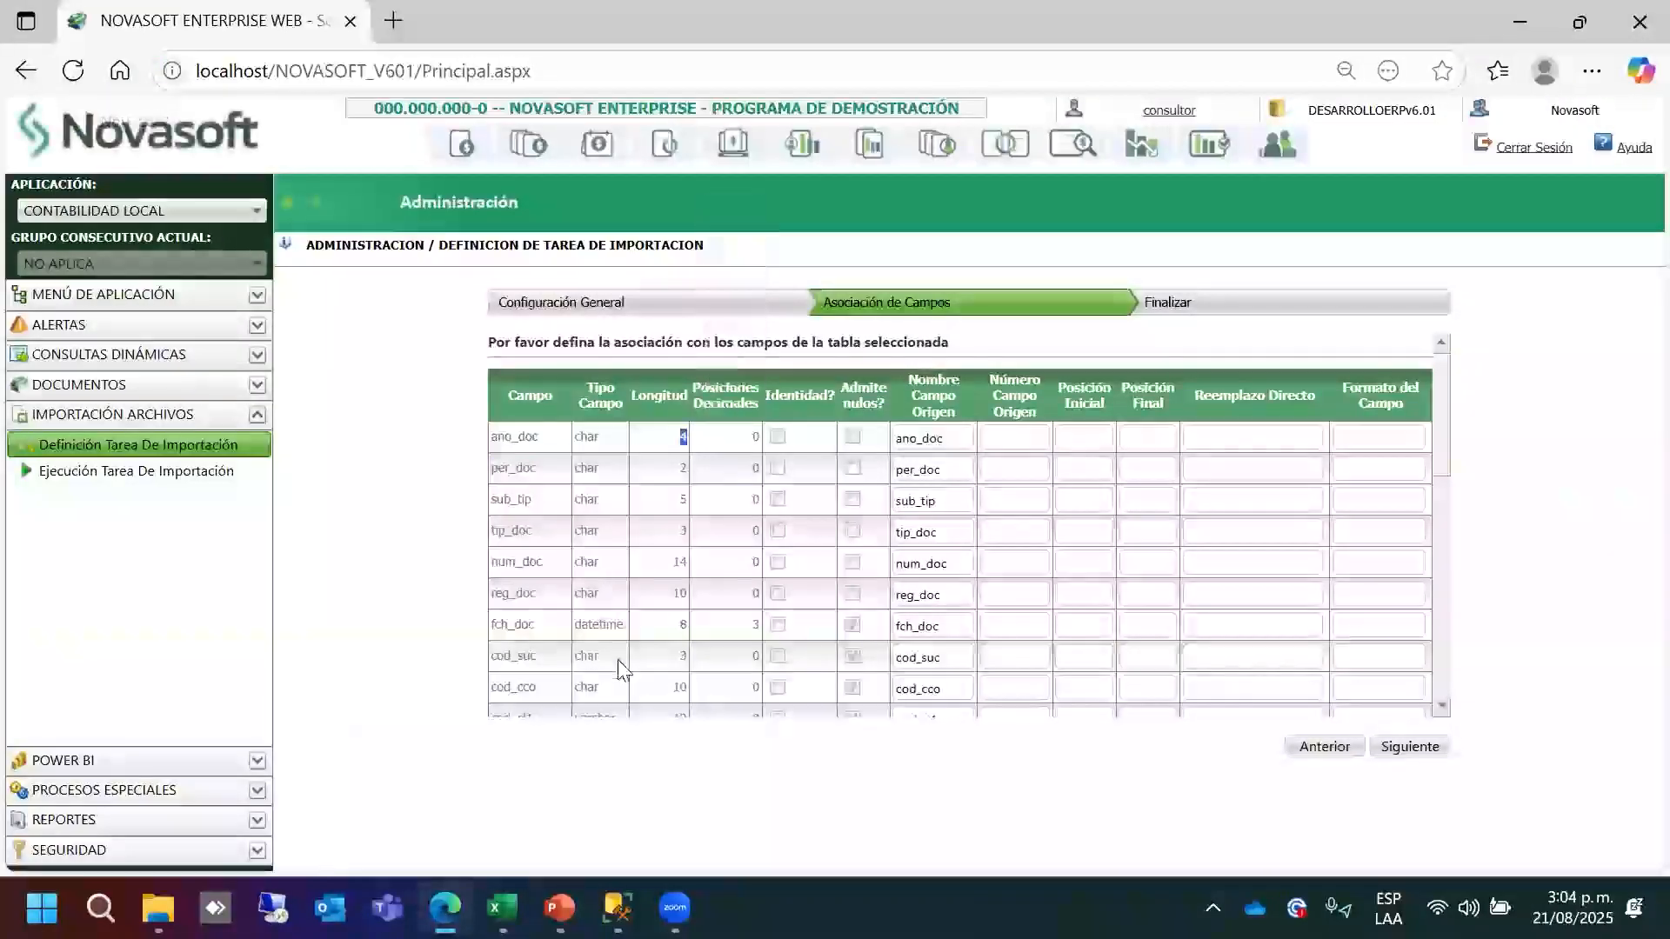
Open the Ejecución Tarea De Importación page listing tasks u10, U19 and U44.
drag(1444, 457, 1452, 687)
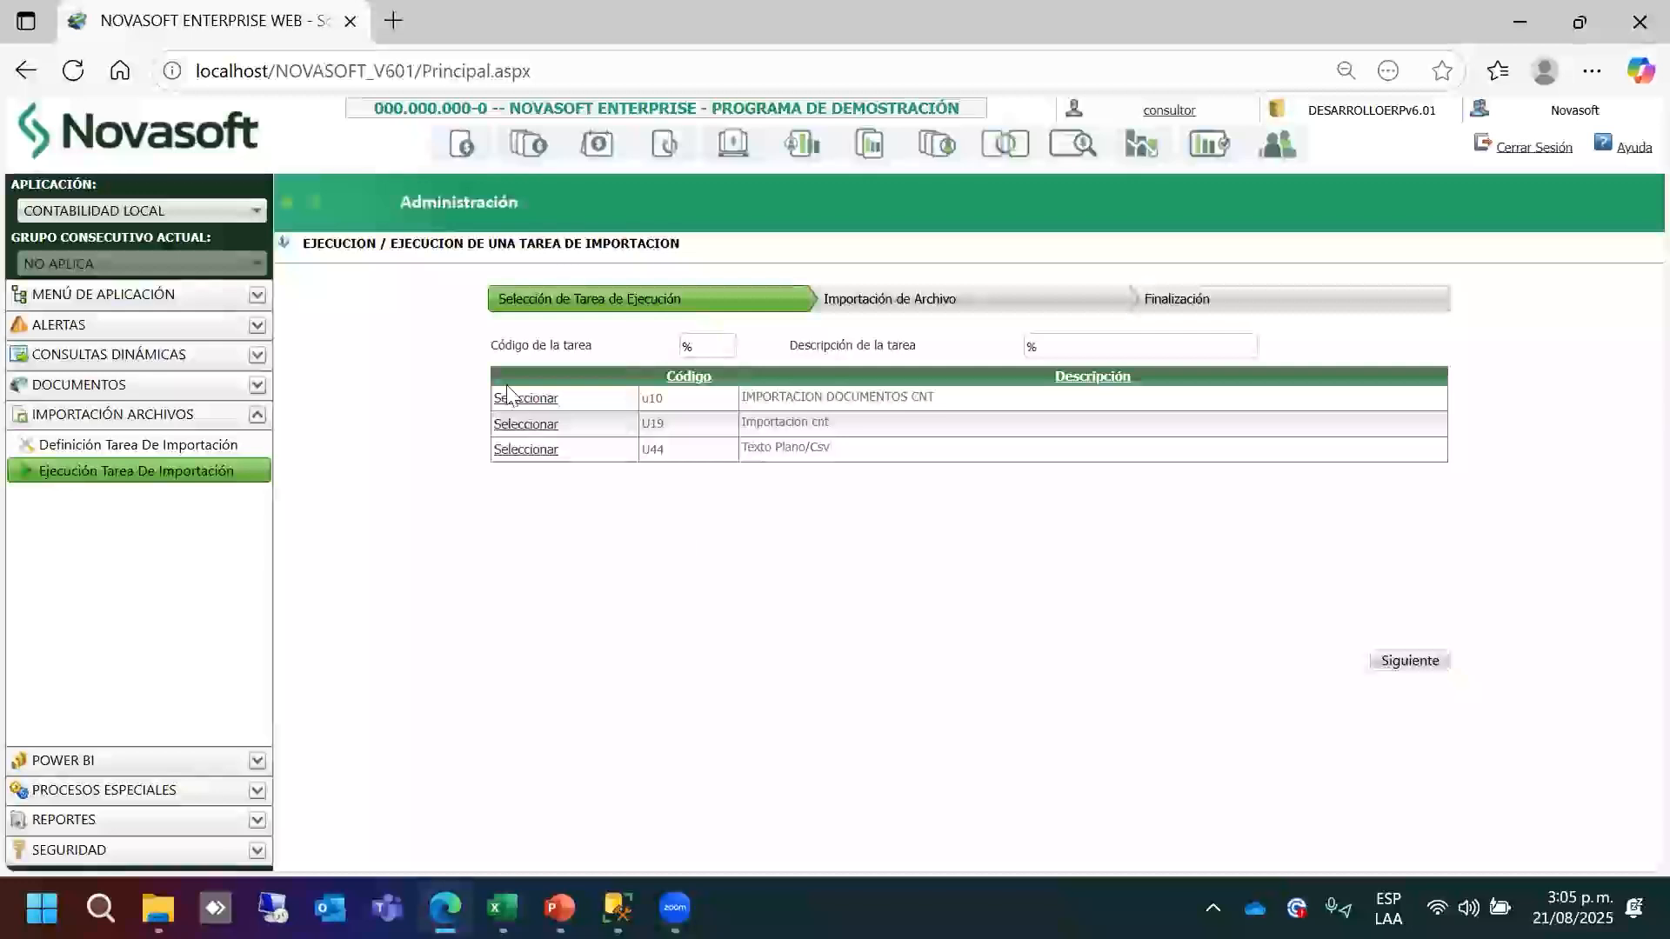
Reach the file-upload step, check CNT_INF_CON.xlsx's DATOS sheet, then close Excel without saving.
click(1427, 663)
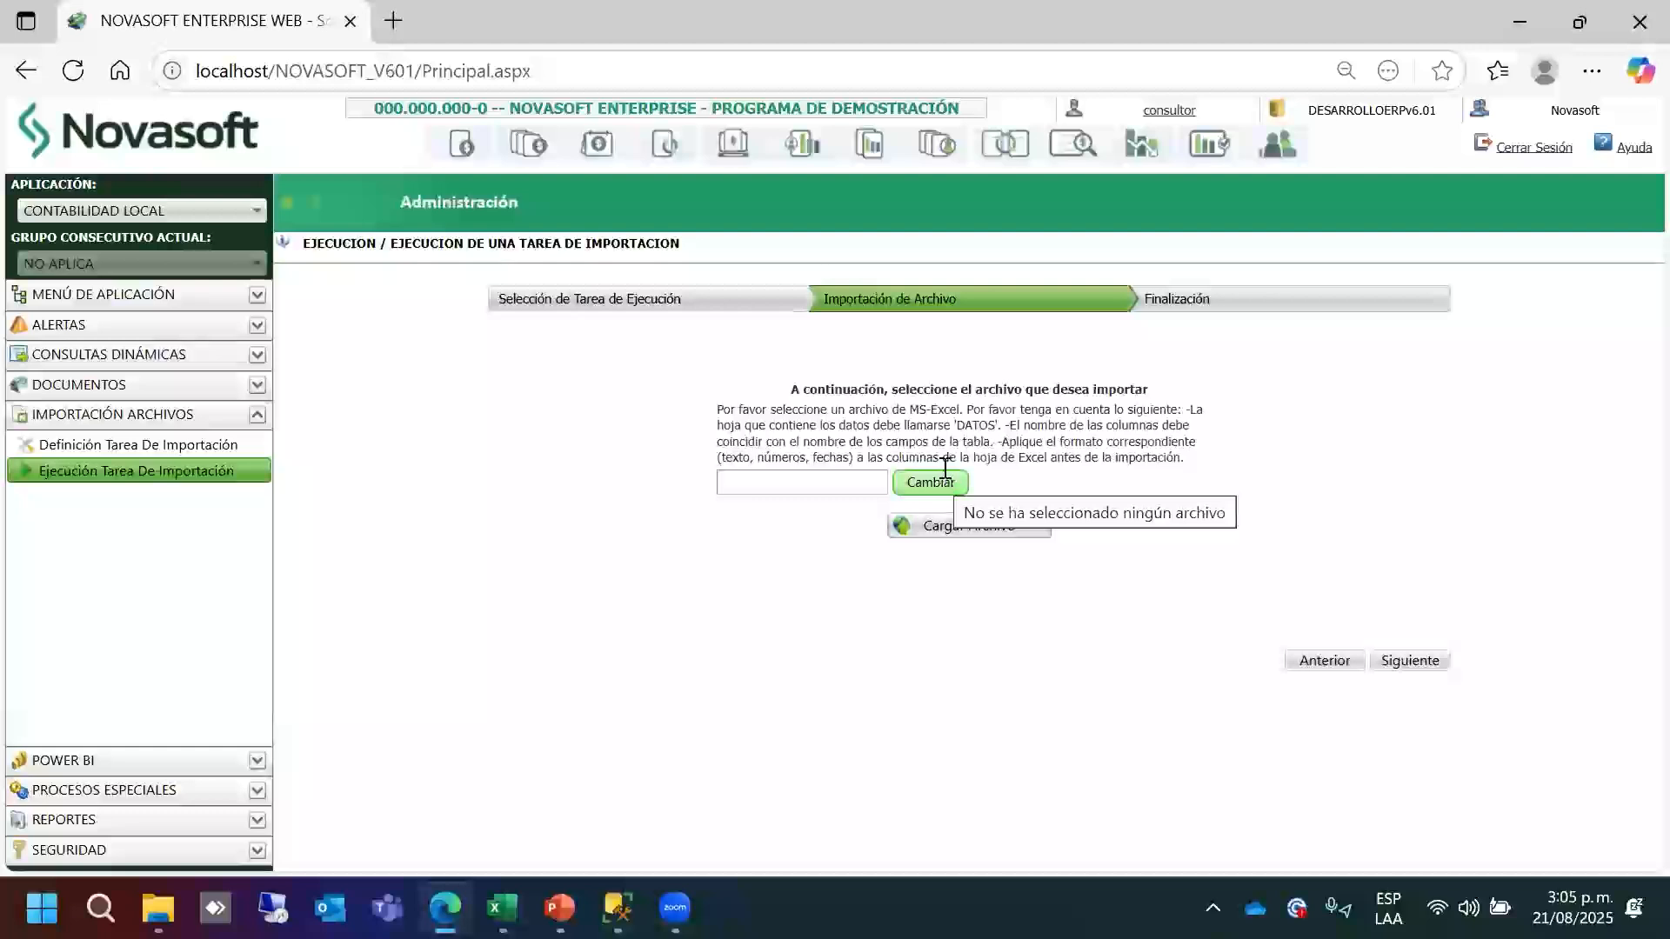
drag(996, 427, 963, 426)
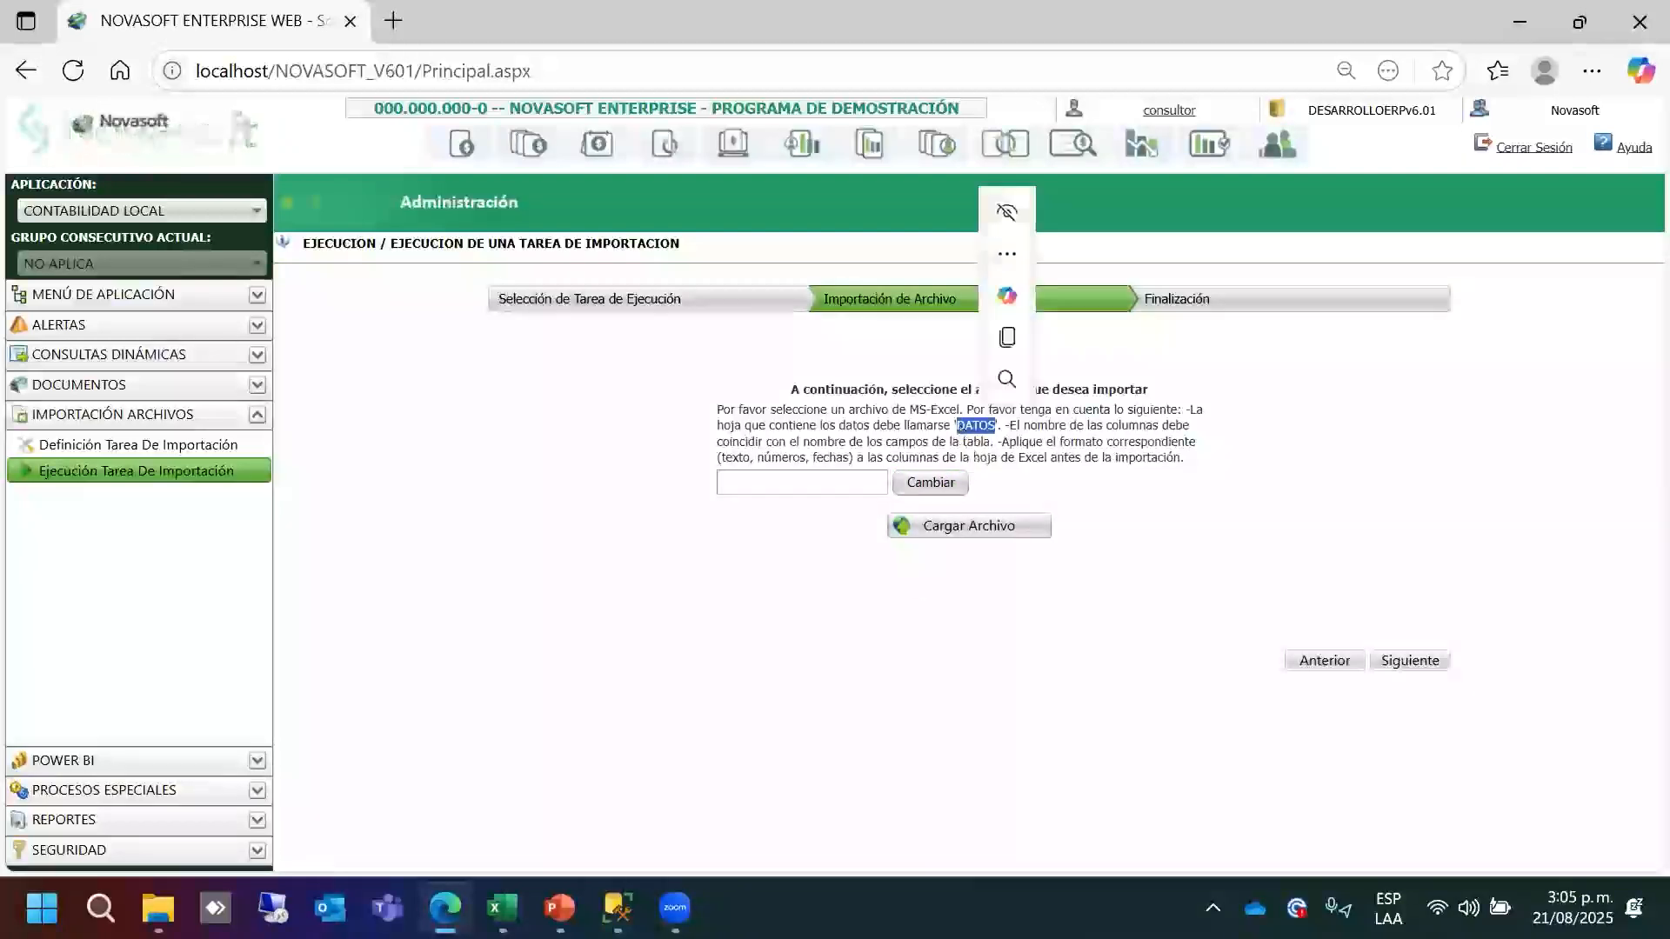
click(502, 907)
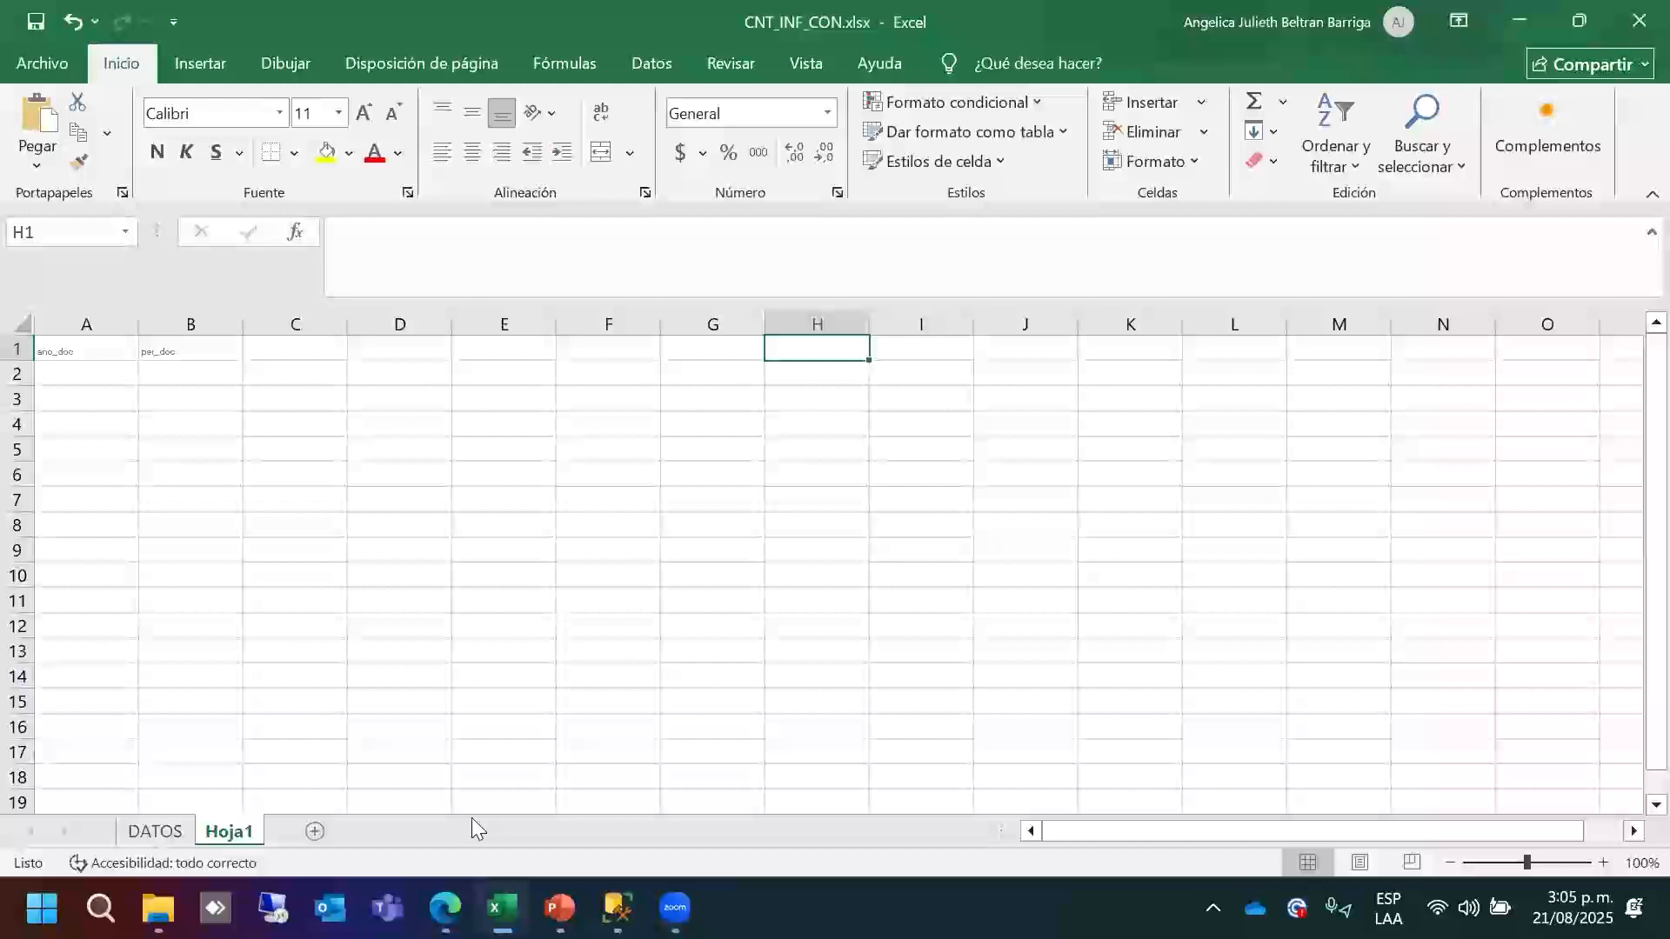
click(154, 831)
click(464, 416)
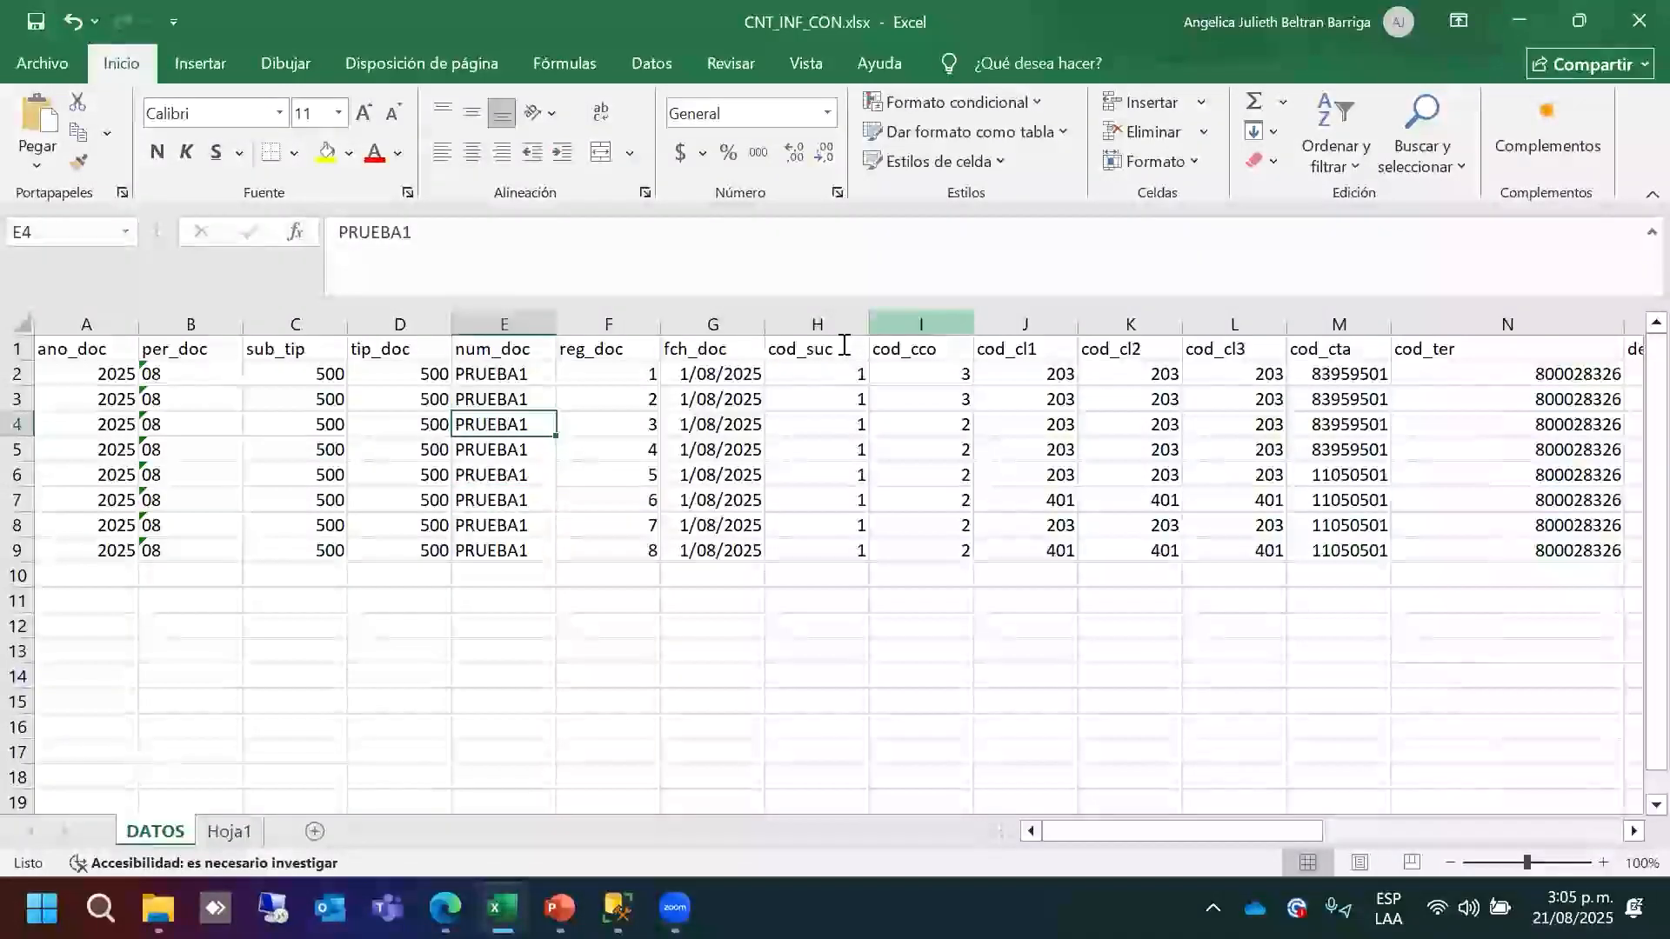
click(1634, 24)
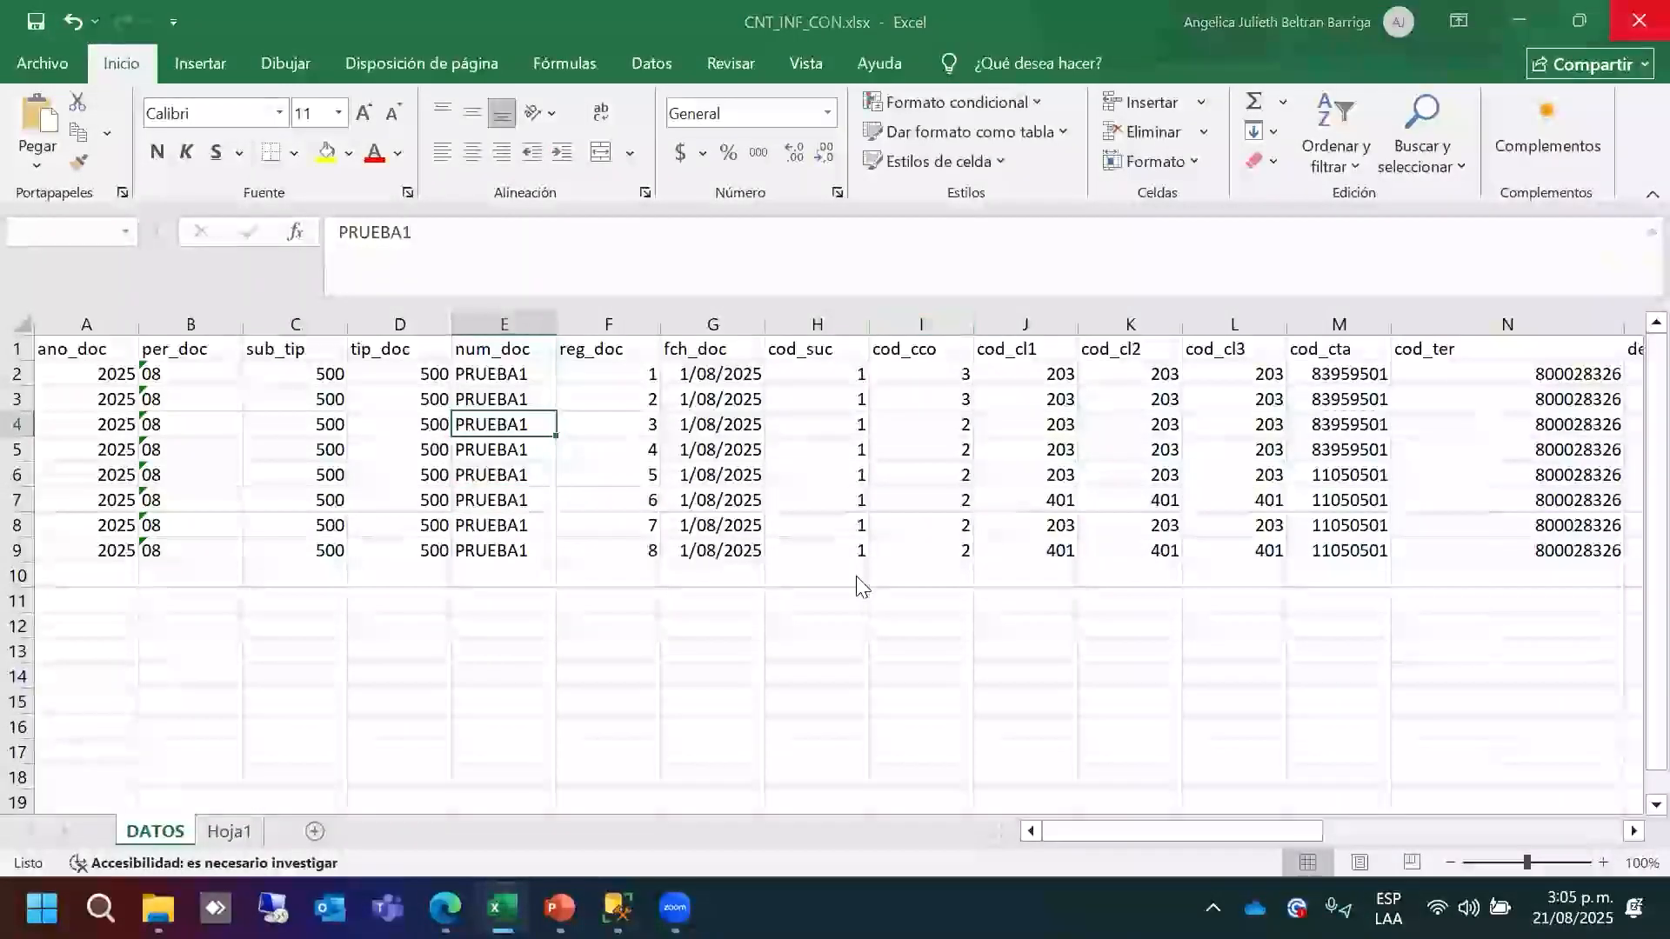
click(927, 642)
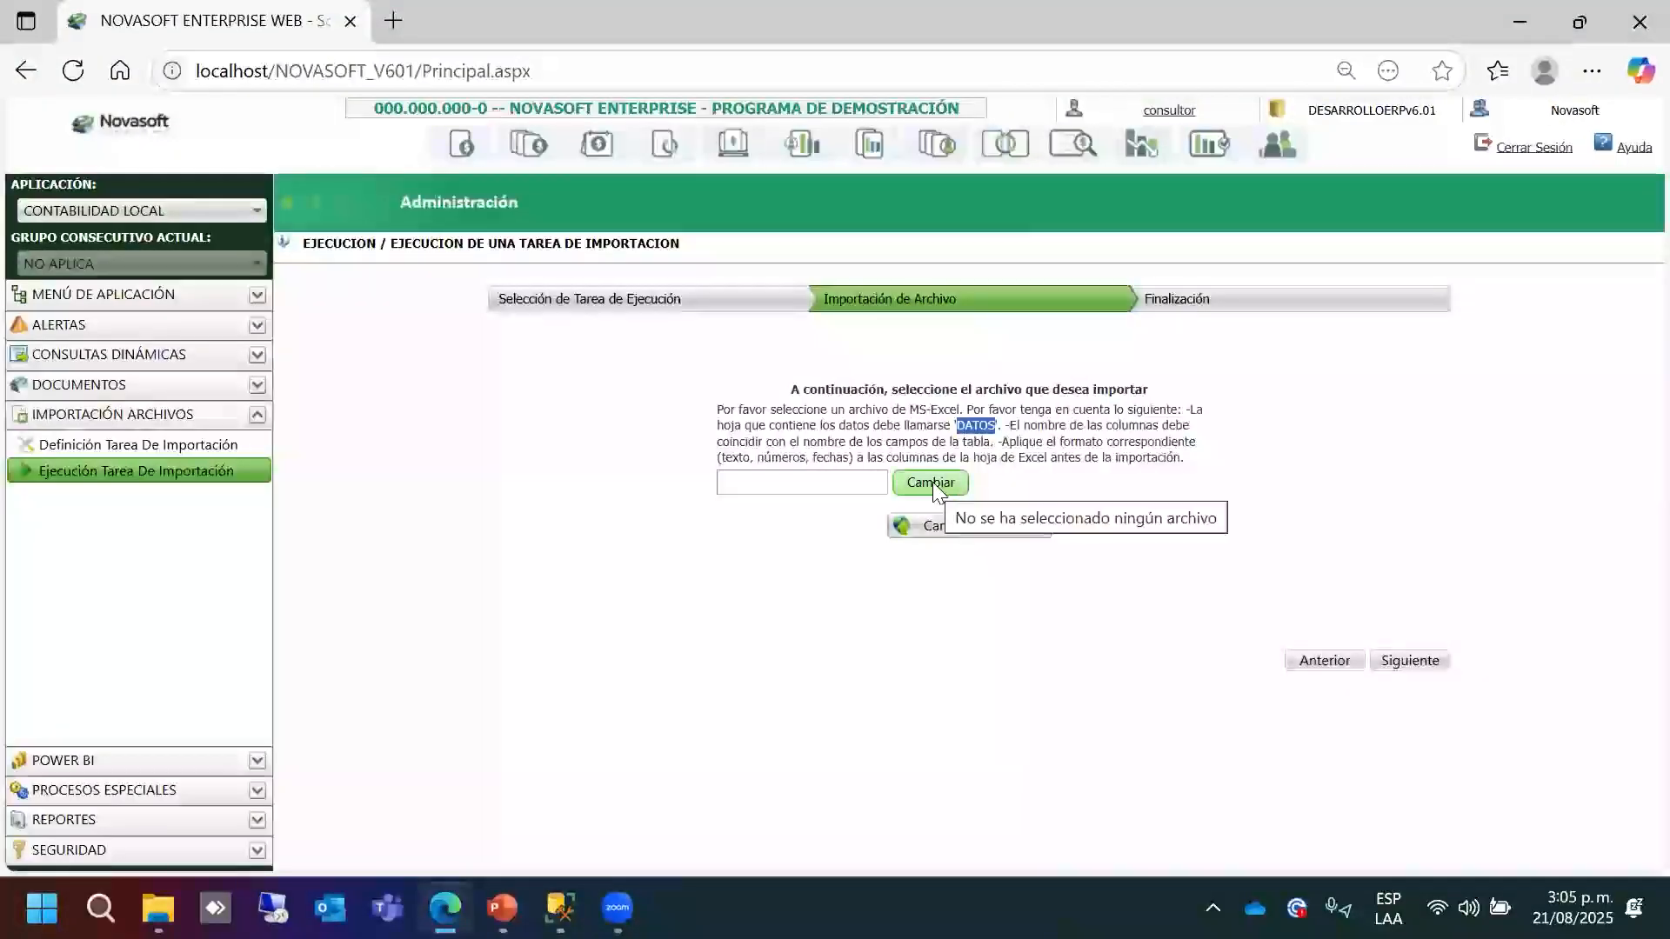
Load CNT_INF_CON.xlsx from Descargas into the import task, then go to Ejecución Procesos Especiales.
click(931, 483)
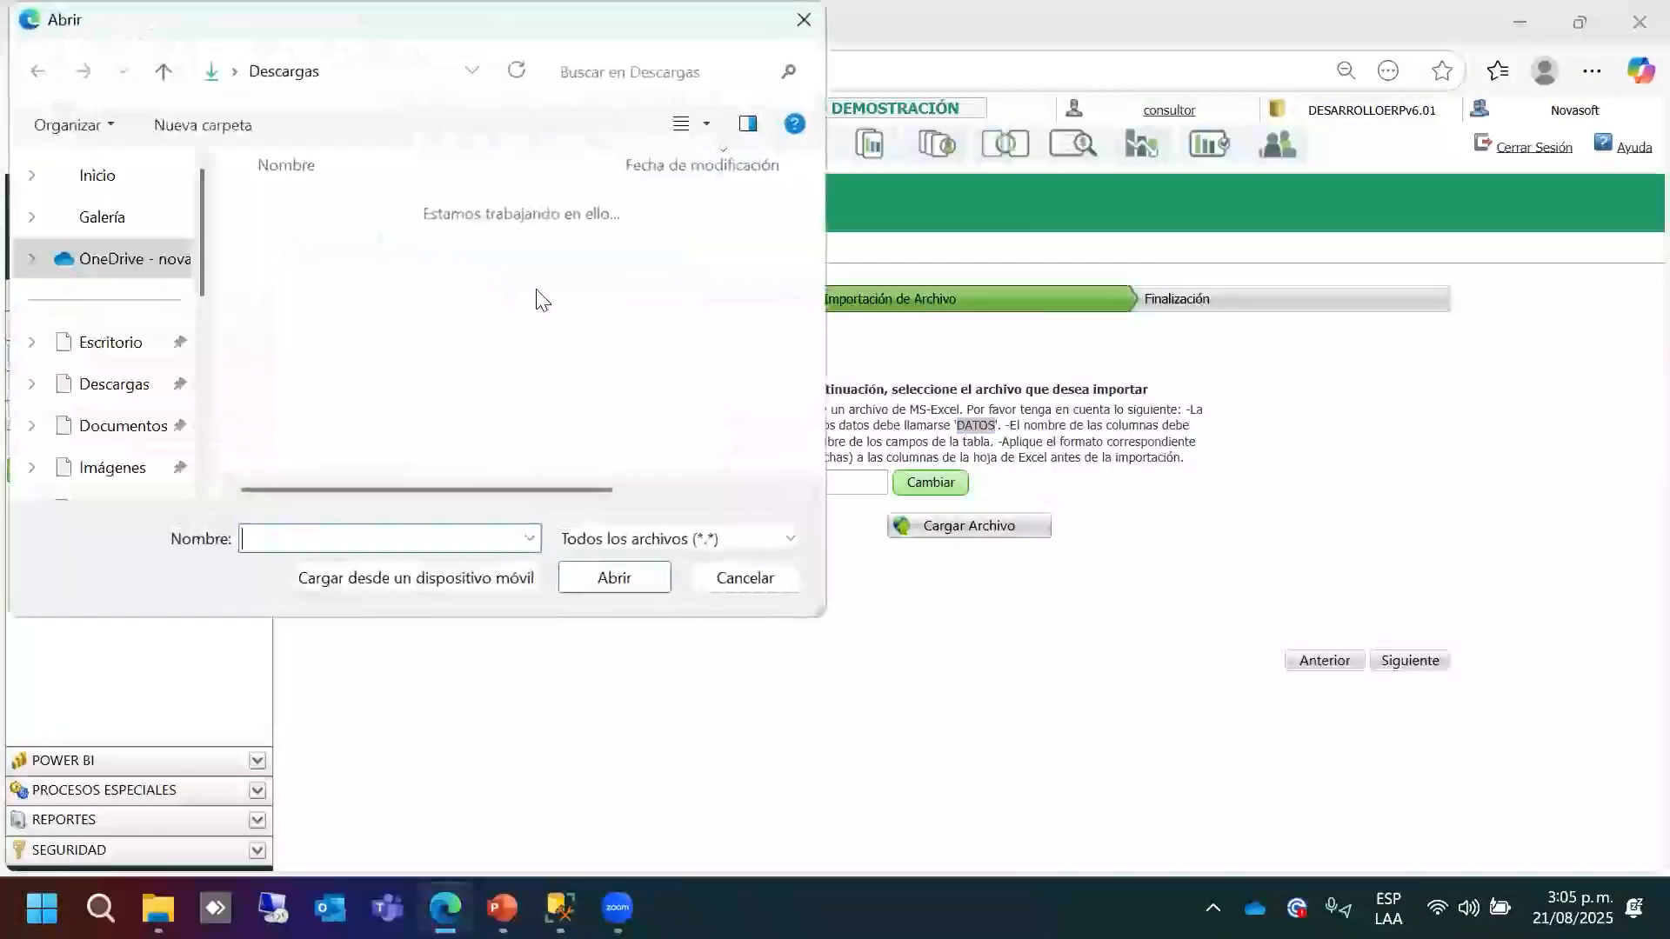
click(317, 287)
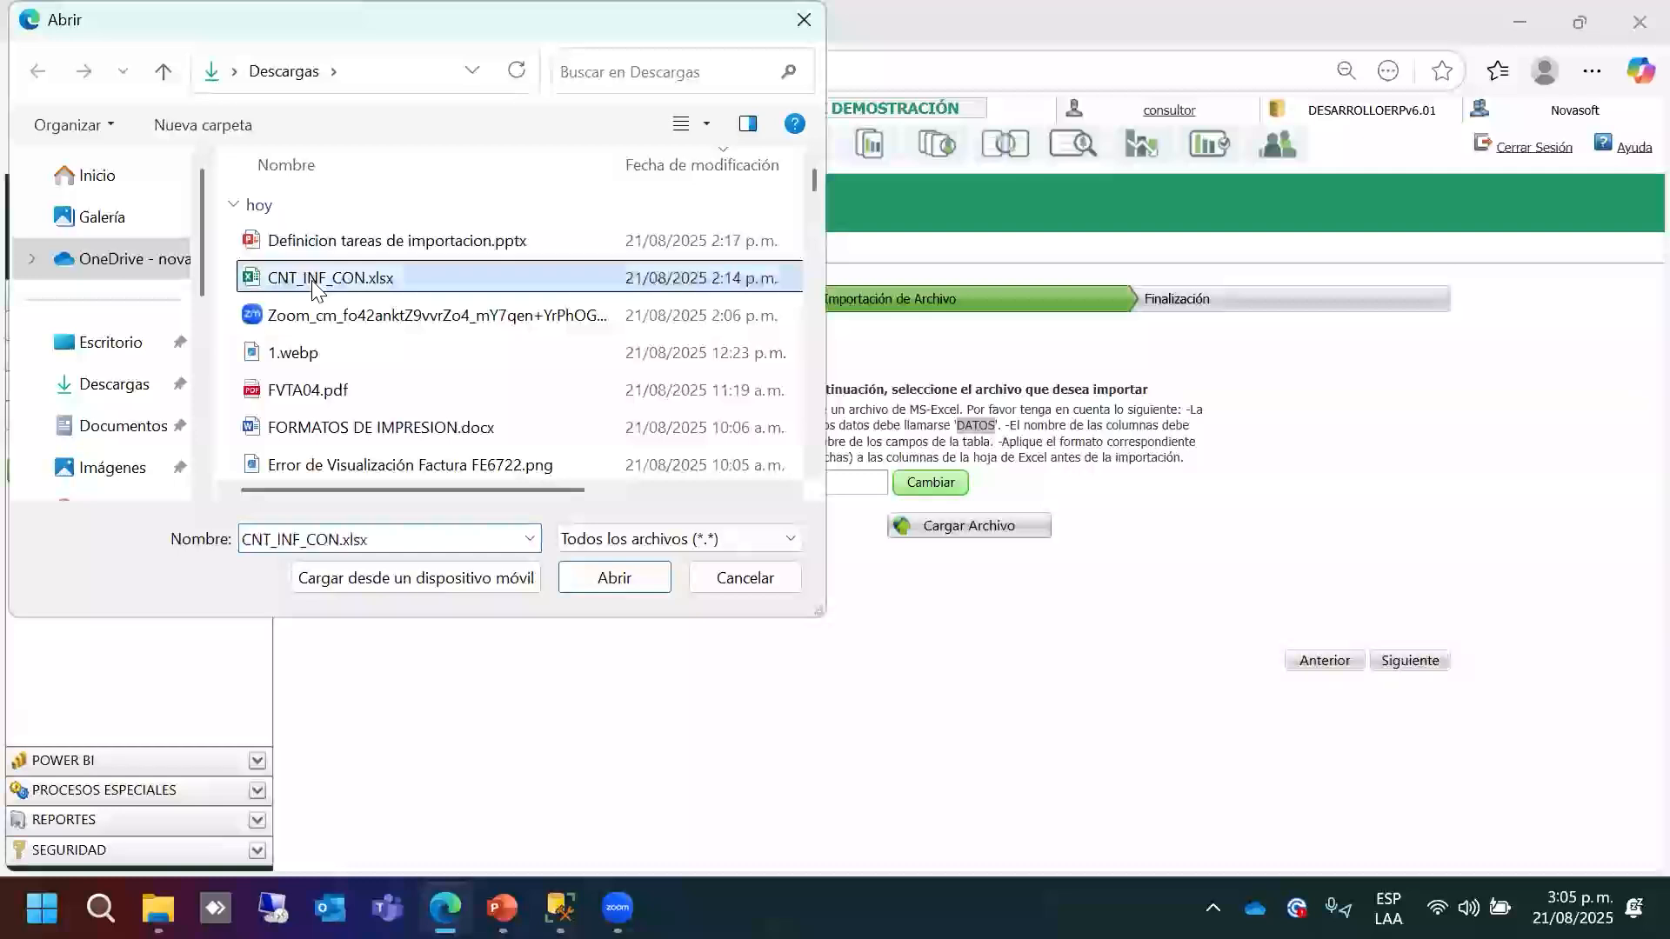
click(625, 580)
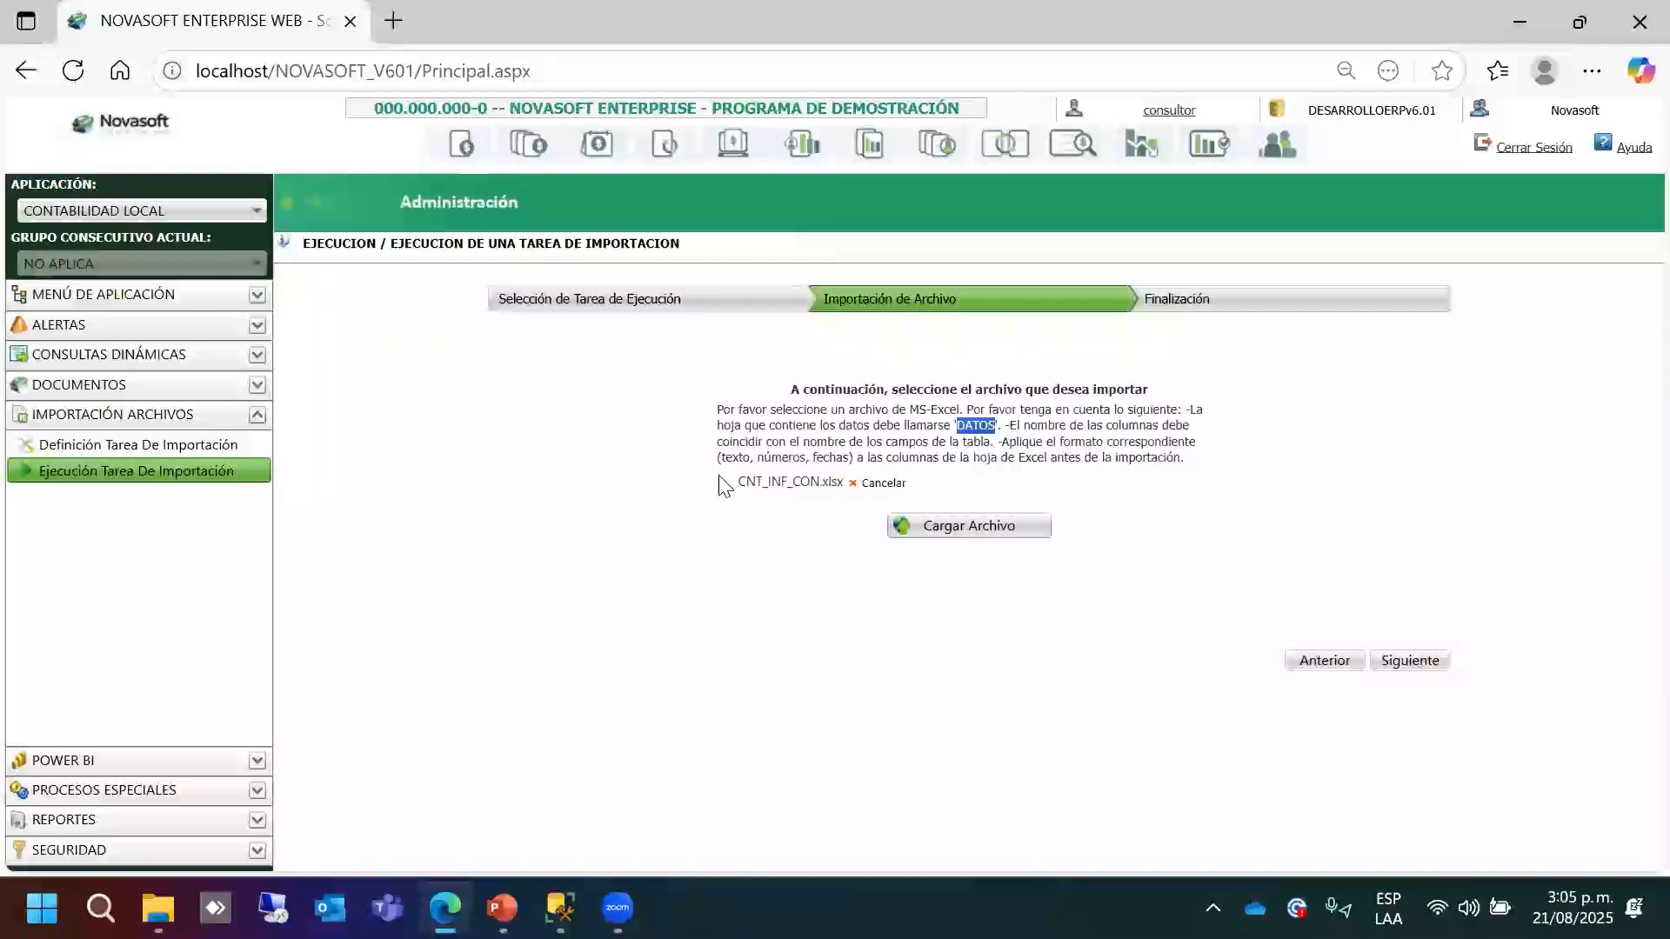
click(1025, 528)
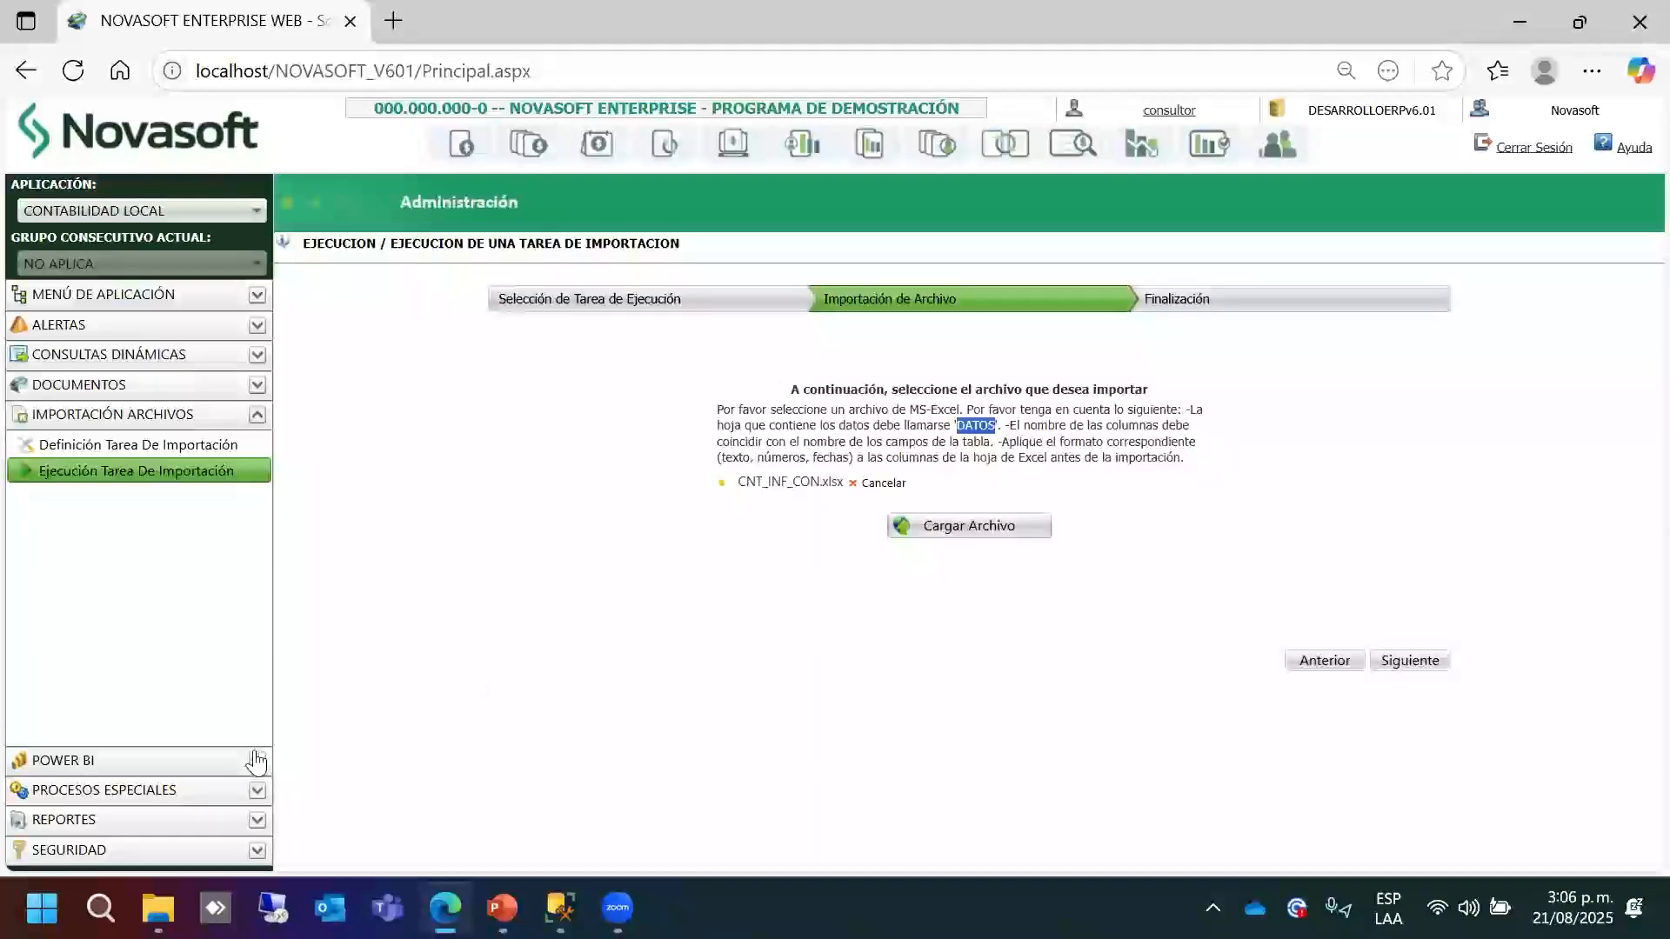
click(213, 796)
click(82, 559)
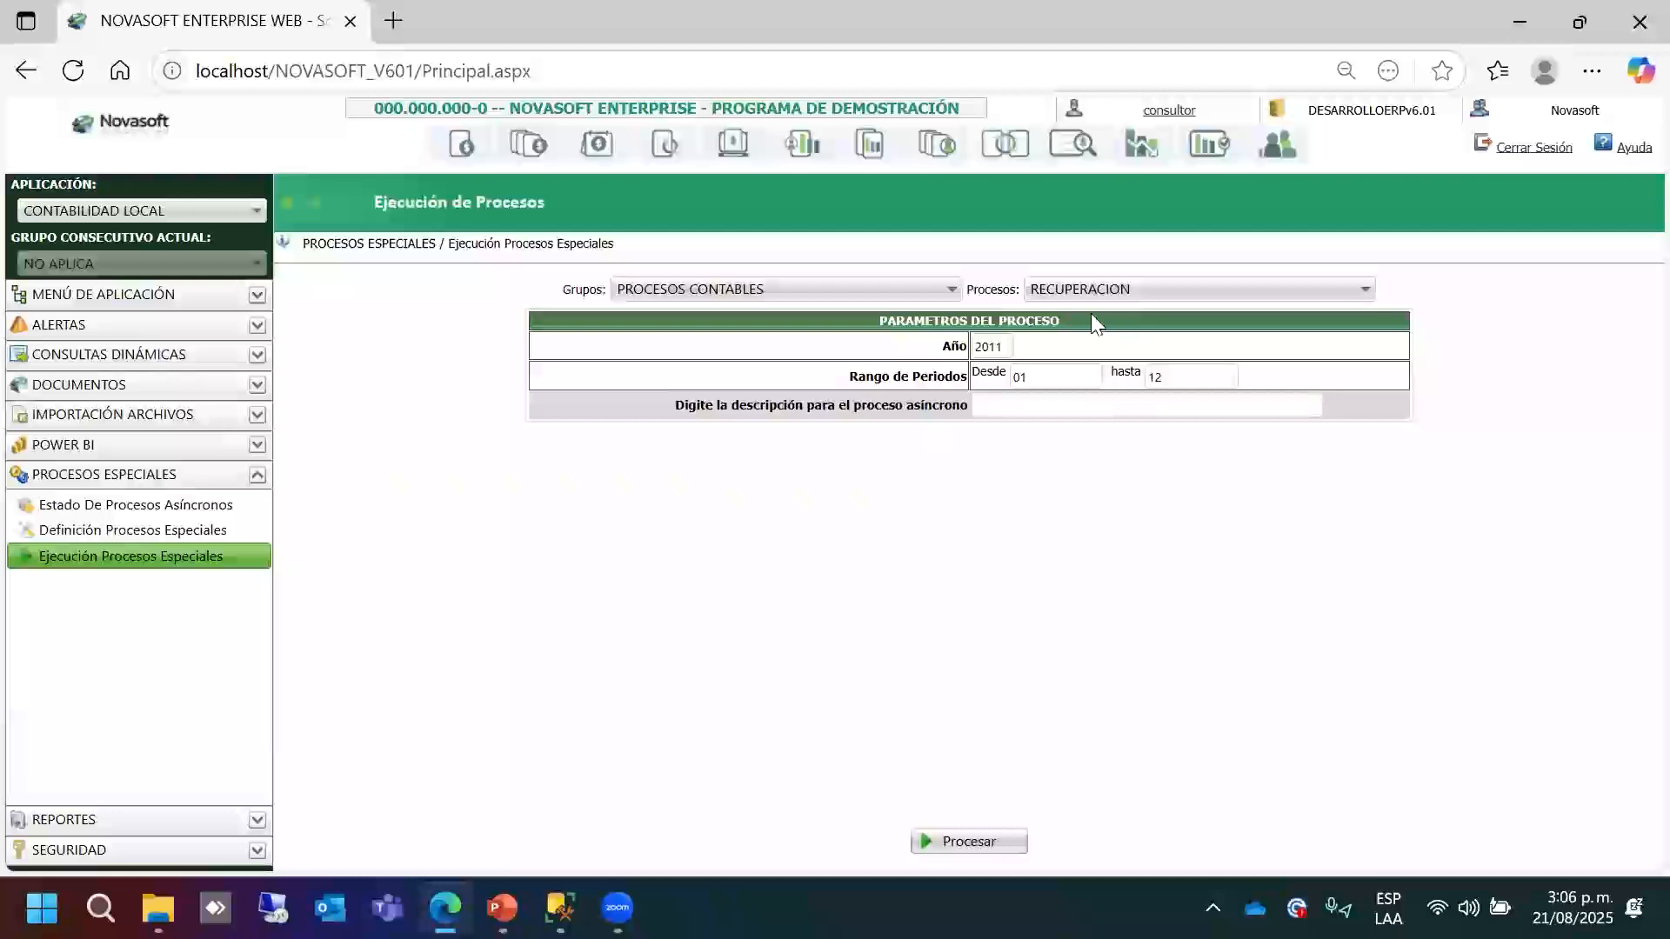
Run the IMPORTACION DOCUMENTOS A CONTABILIDAD process from the UTILIDADES CONTABLES group.
click(1076, 290)
click(923, 289)
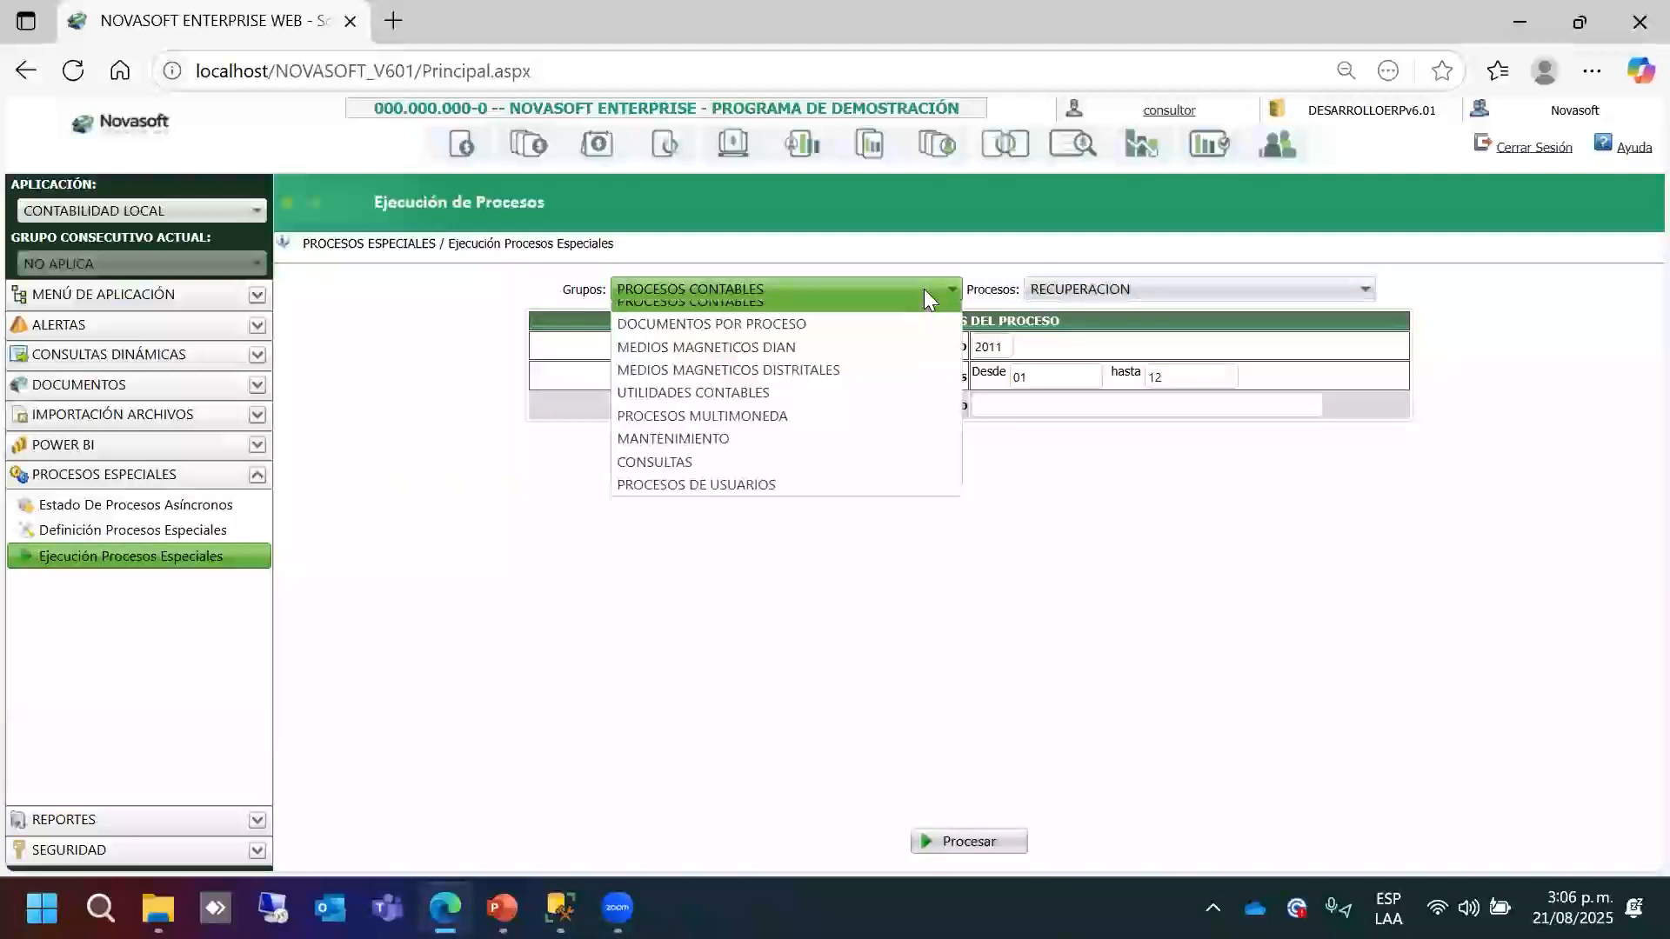
click(795, 401)
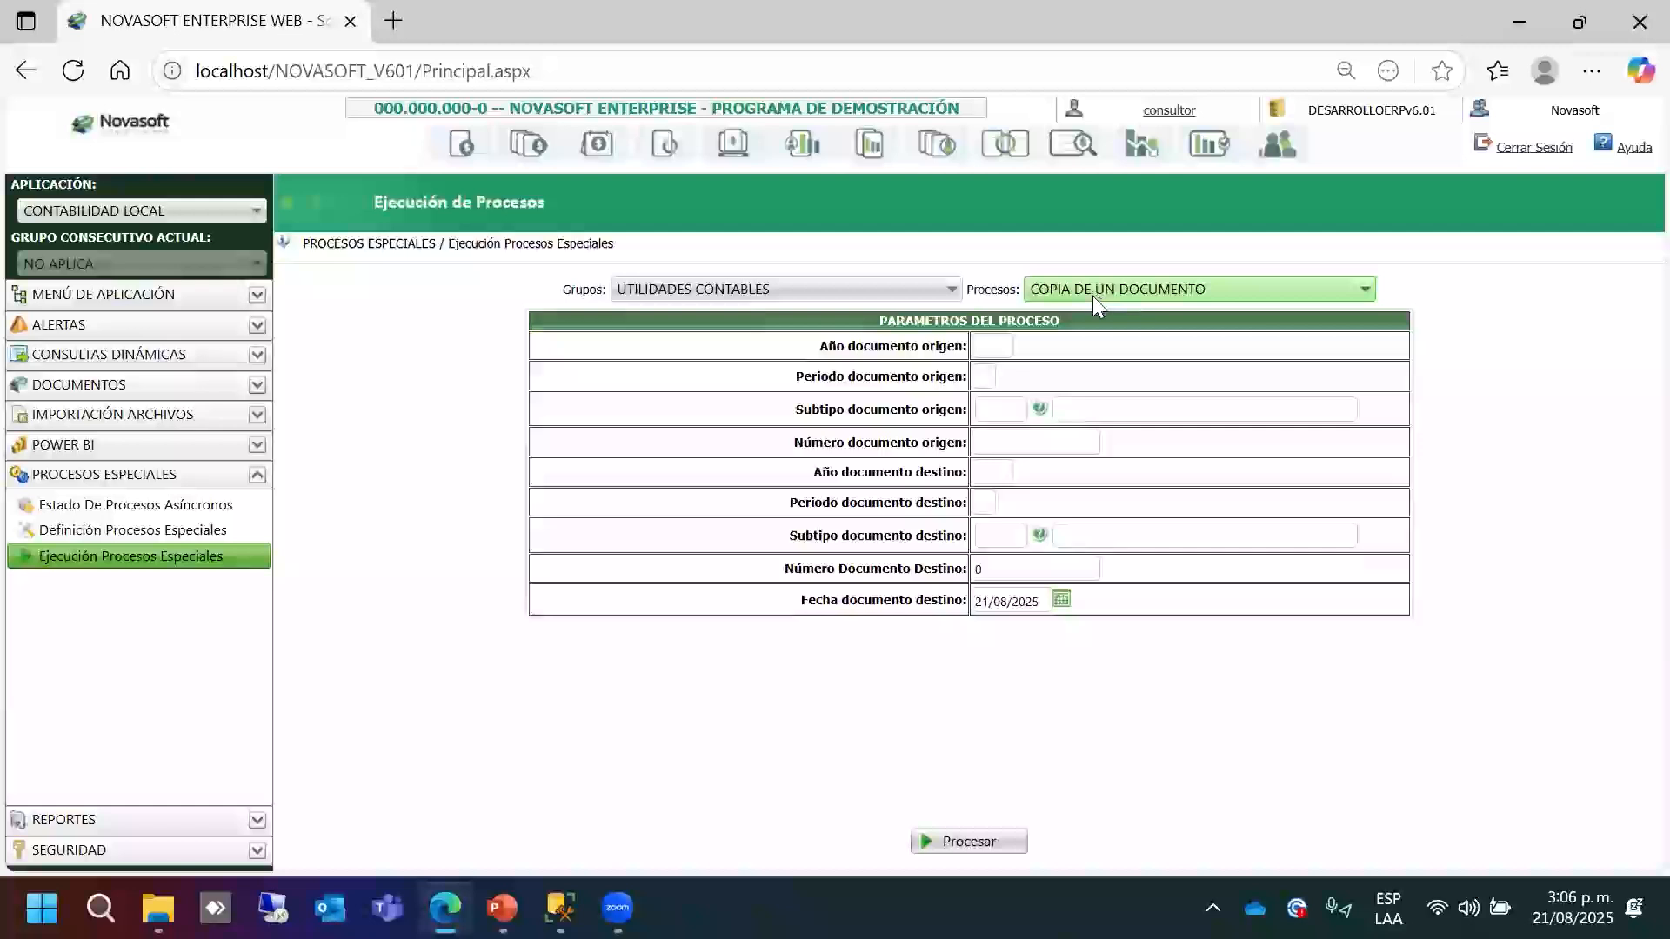
click(1093, 296)
click(1122, 338)
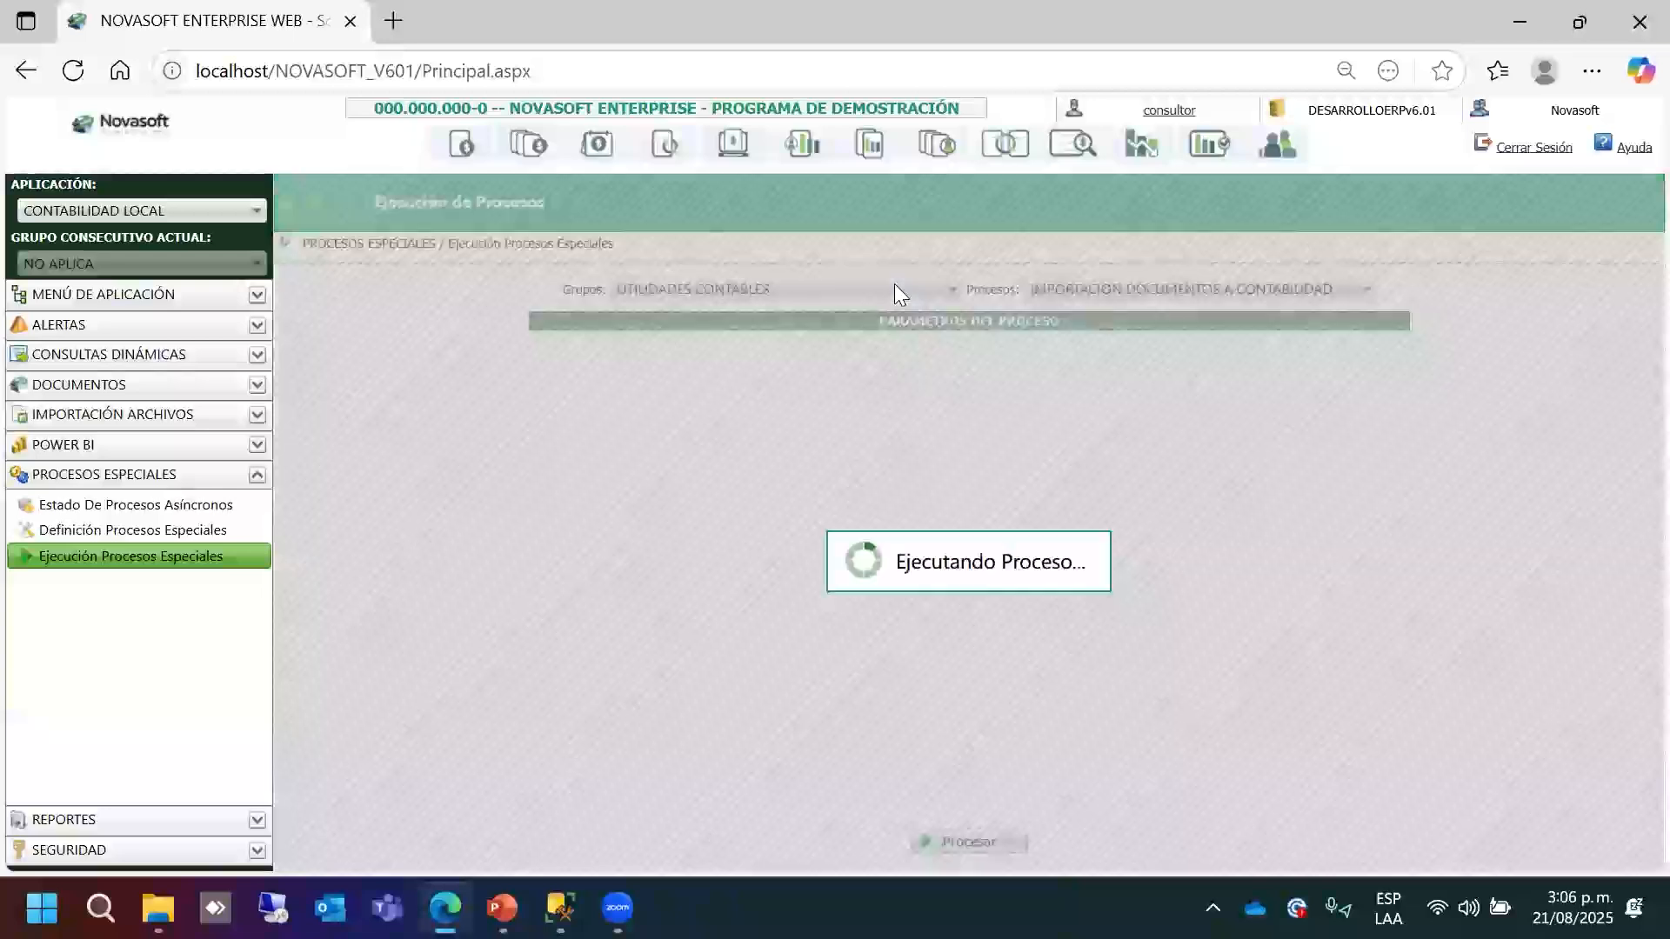
click(895, 286)
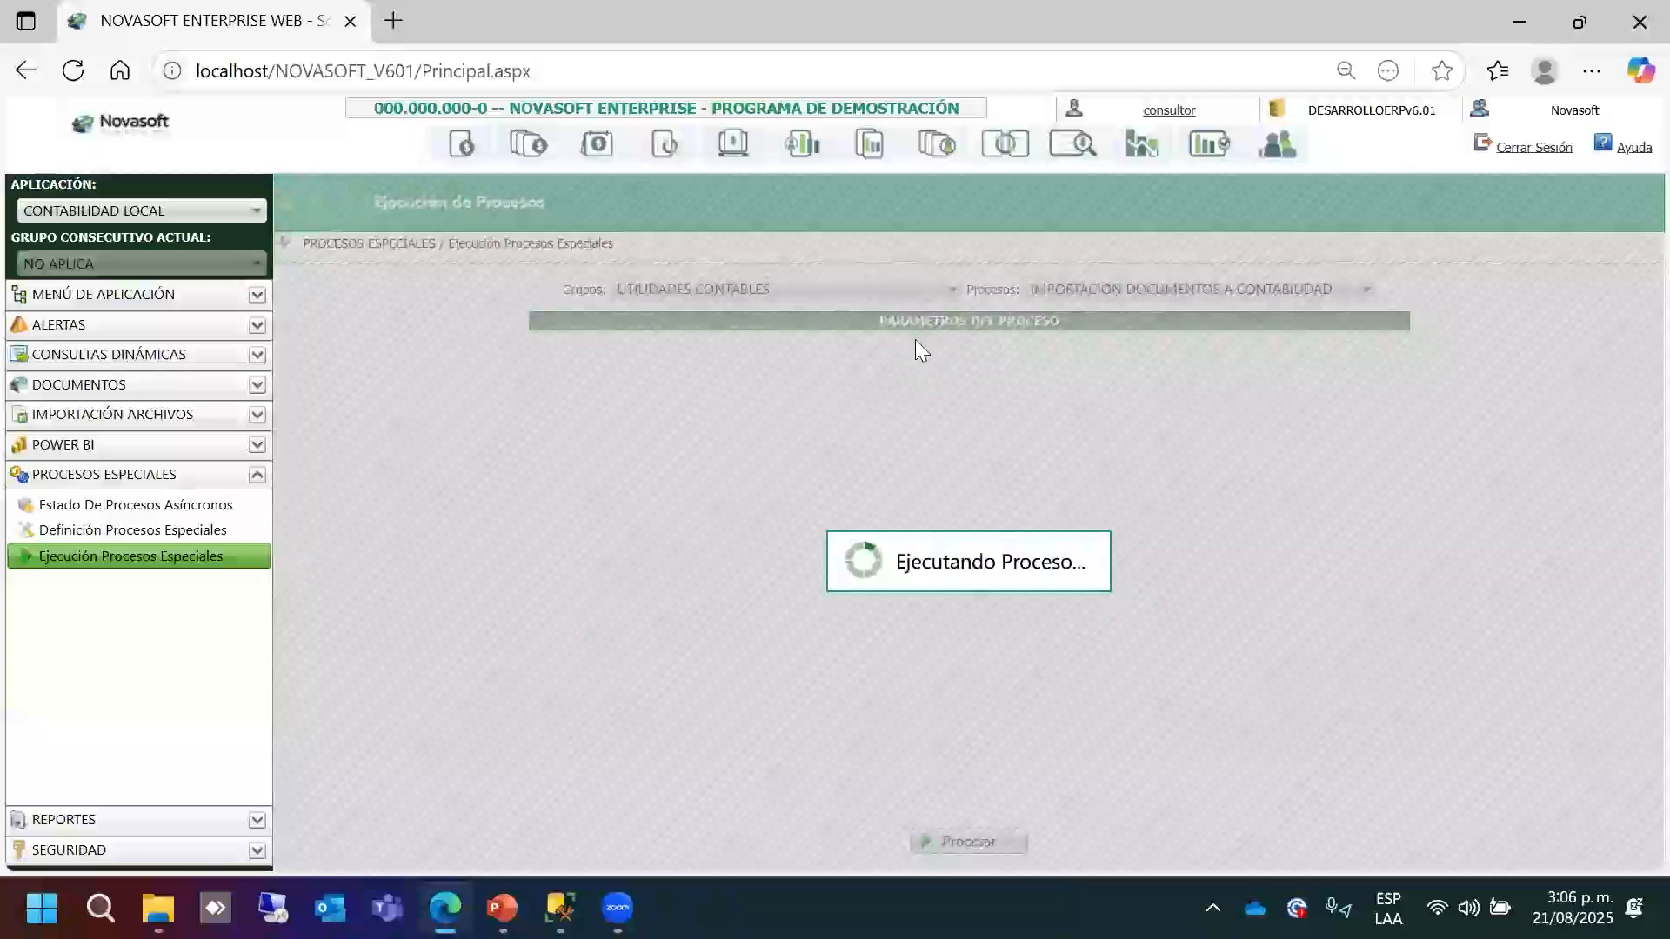
Query all documents pending transfer to CONTABILIDAD LOCAL using the Total option.
click(929, 379)
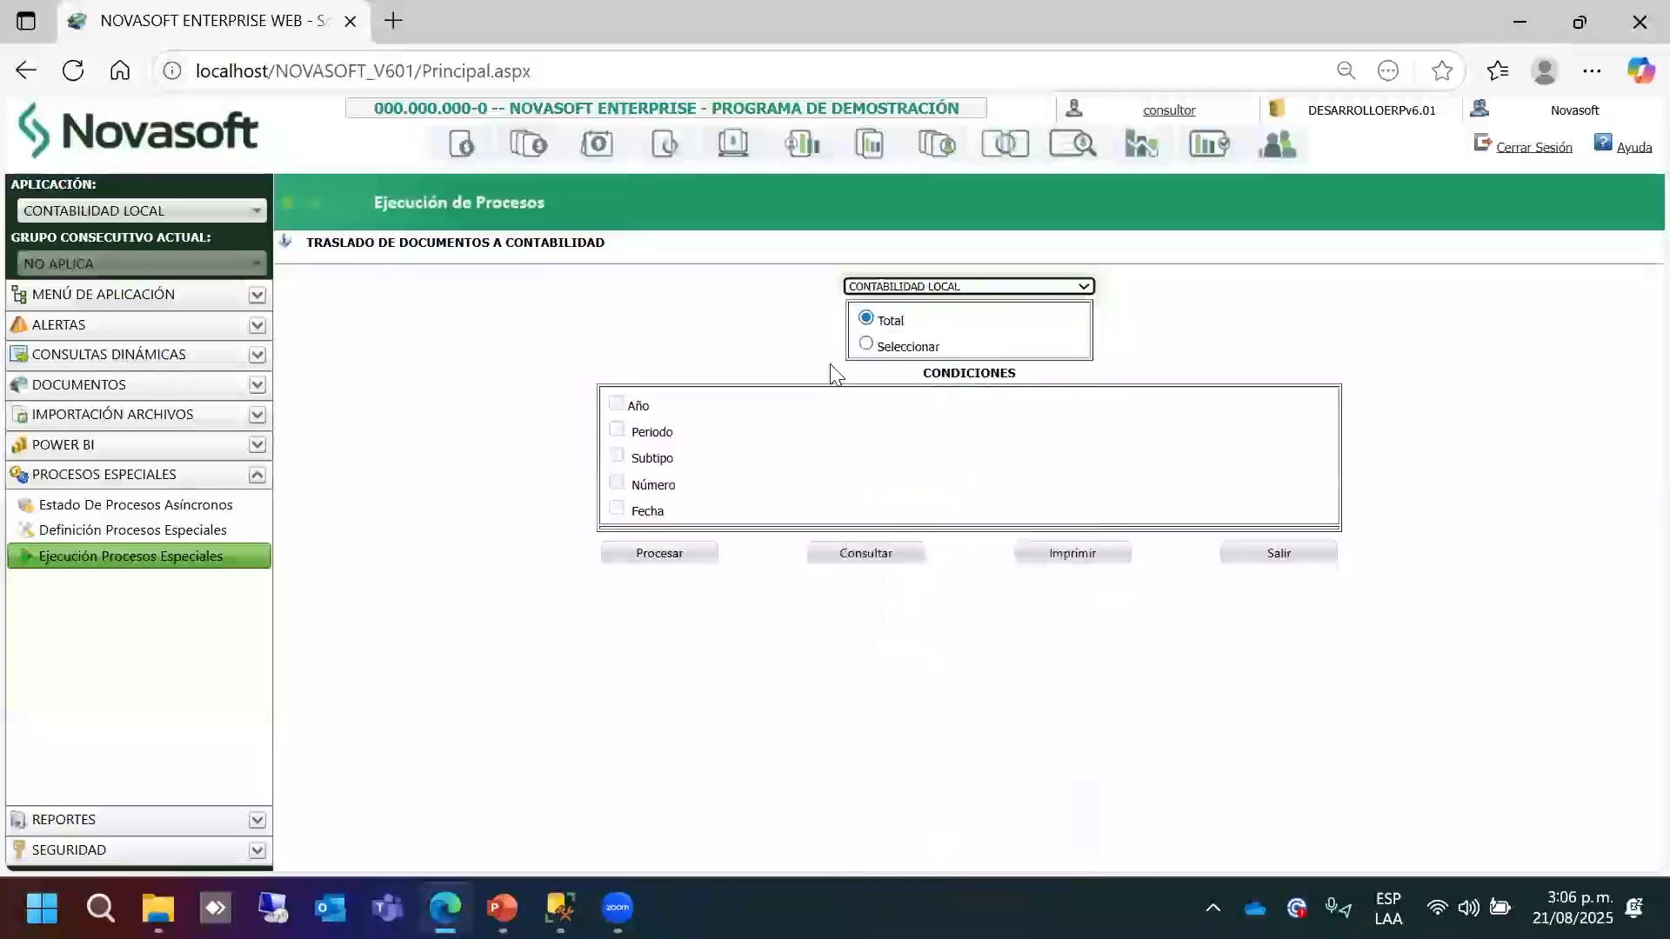
click(907, 350)
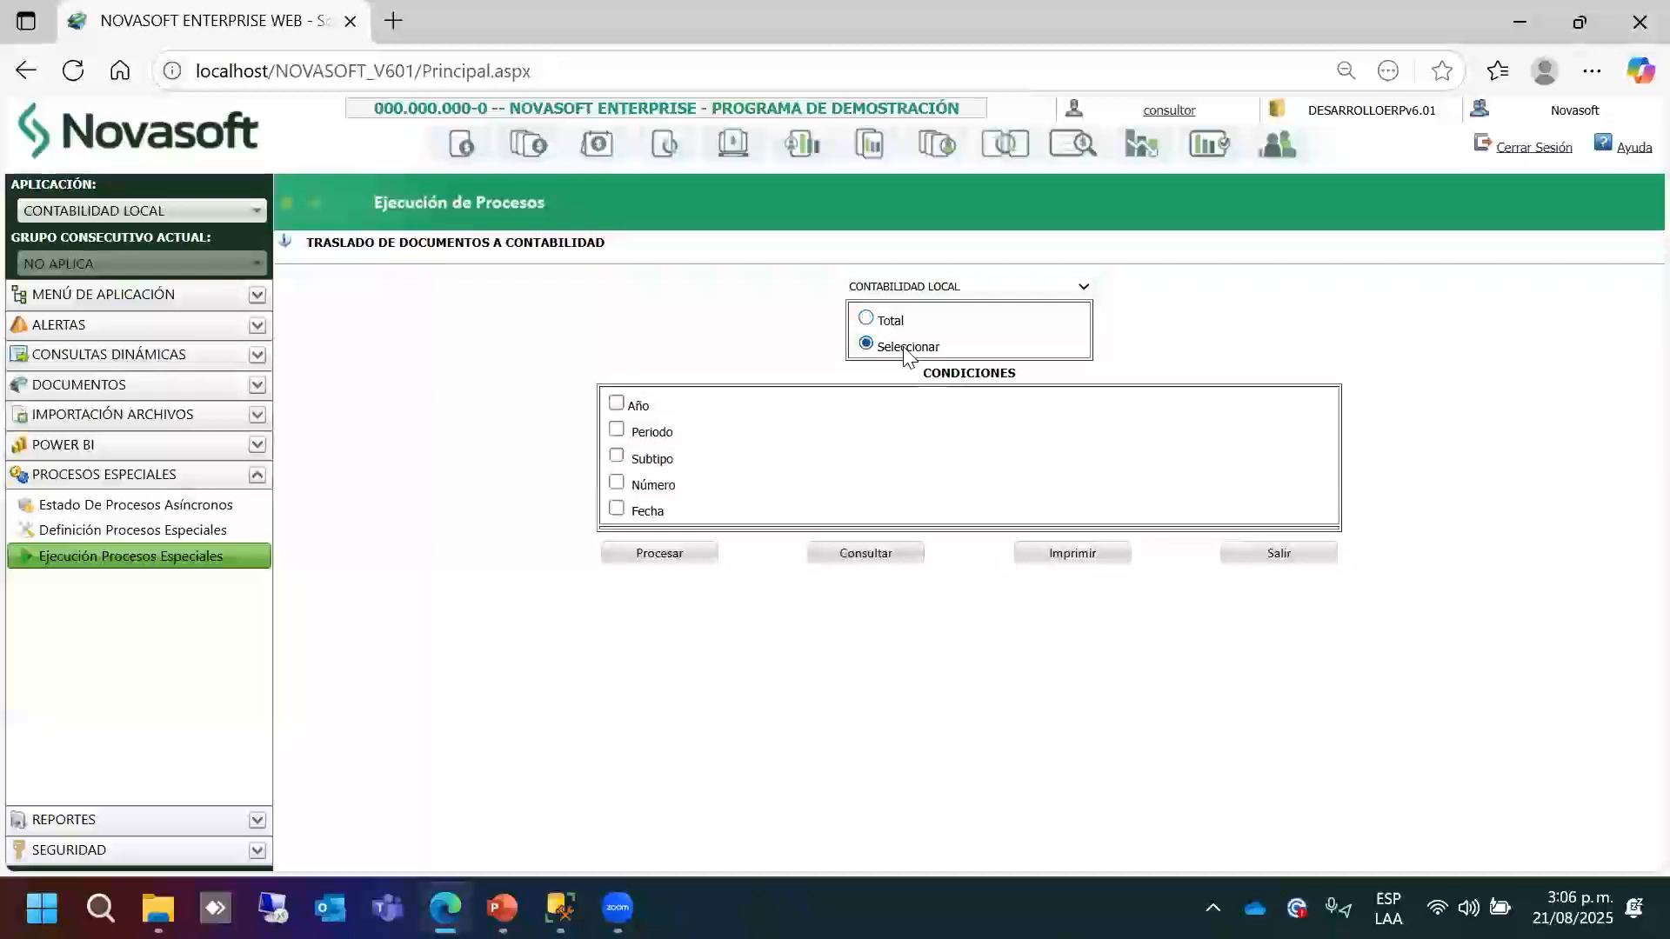
click(869, 319)
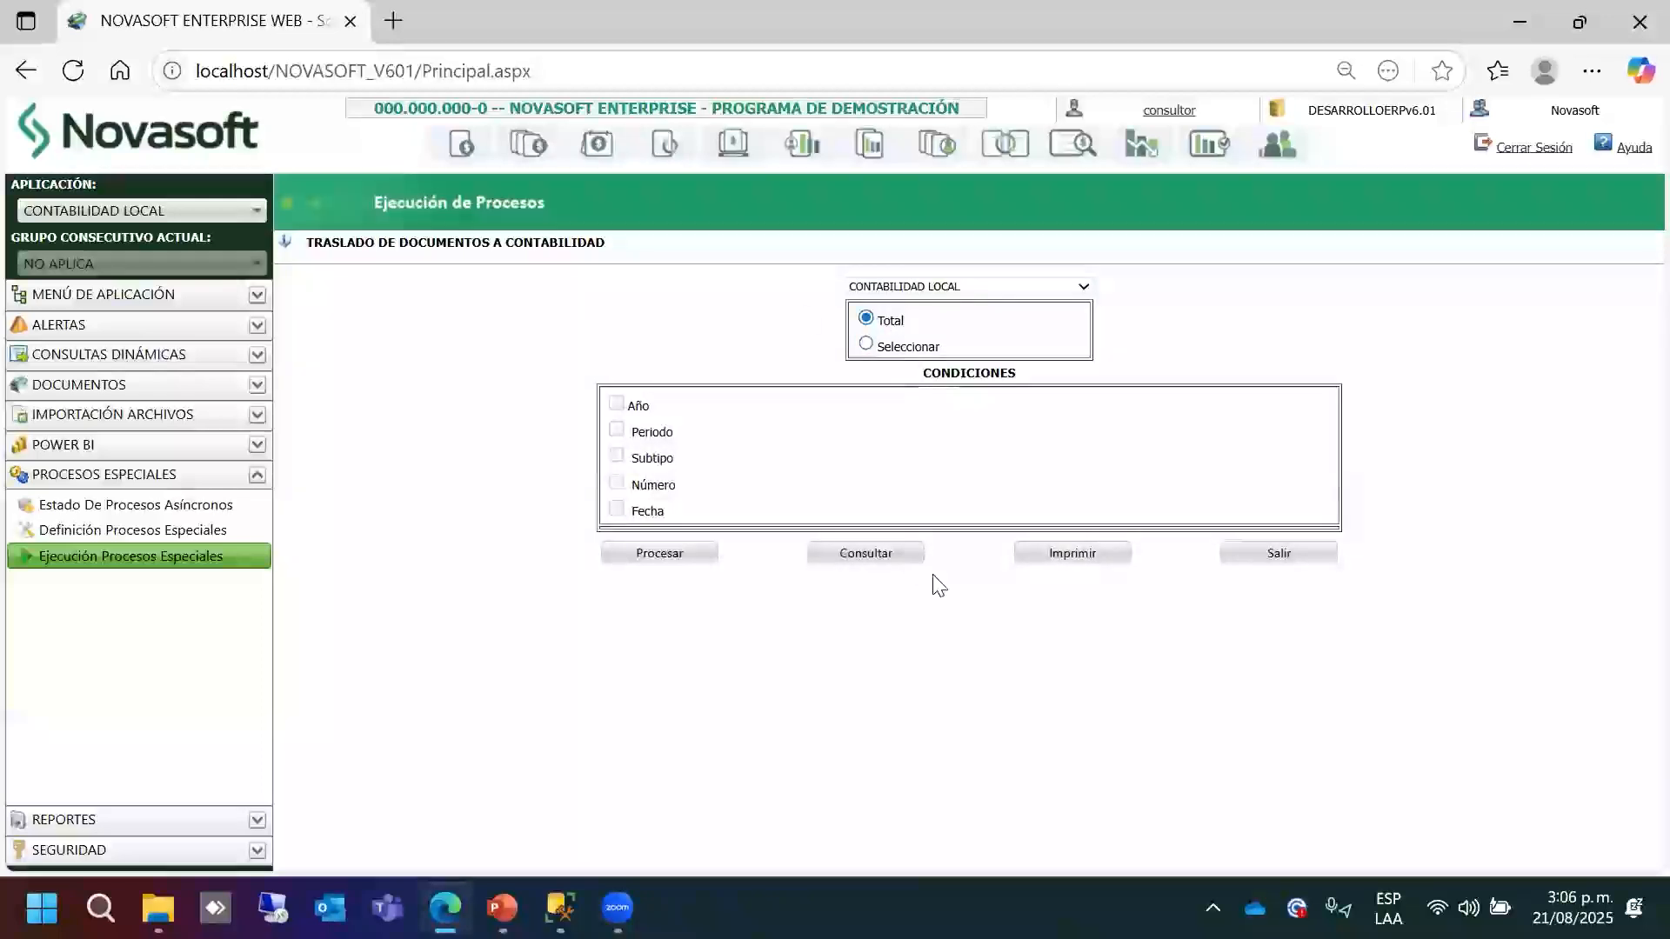
click(870, 562)
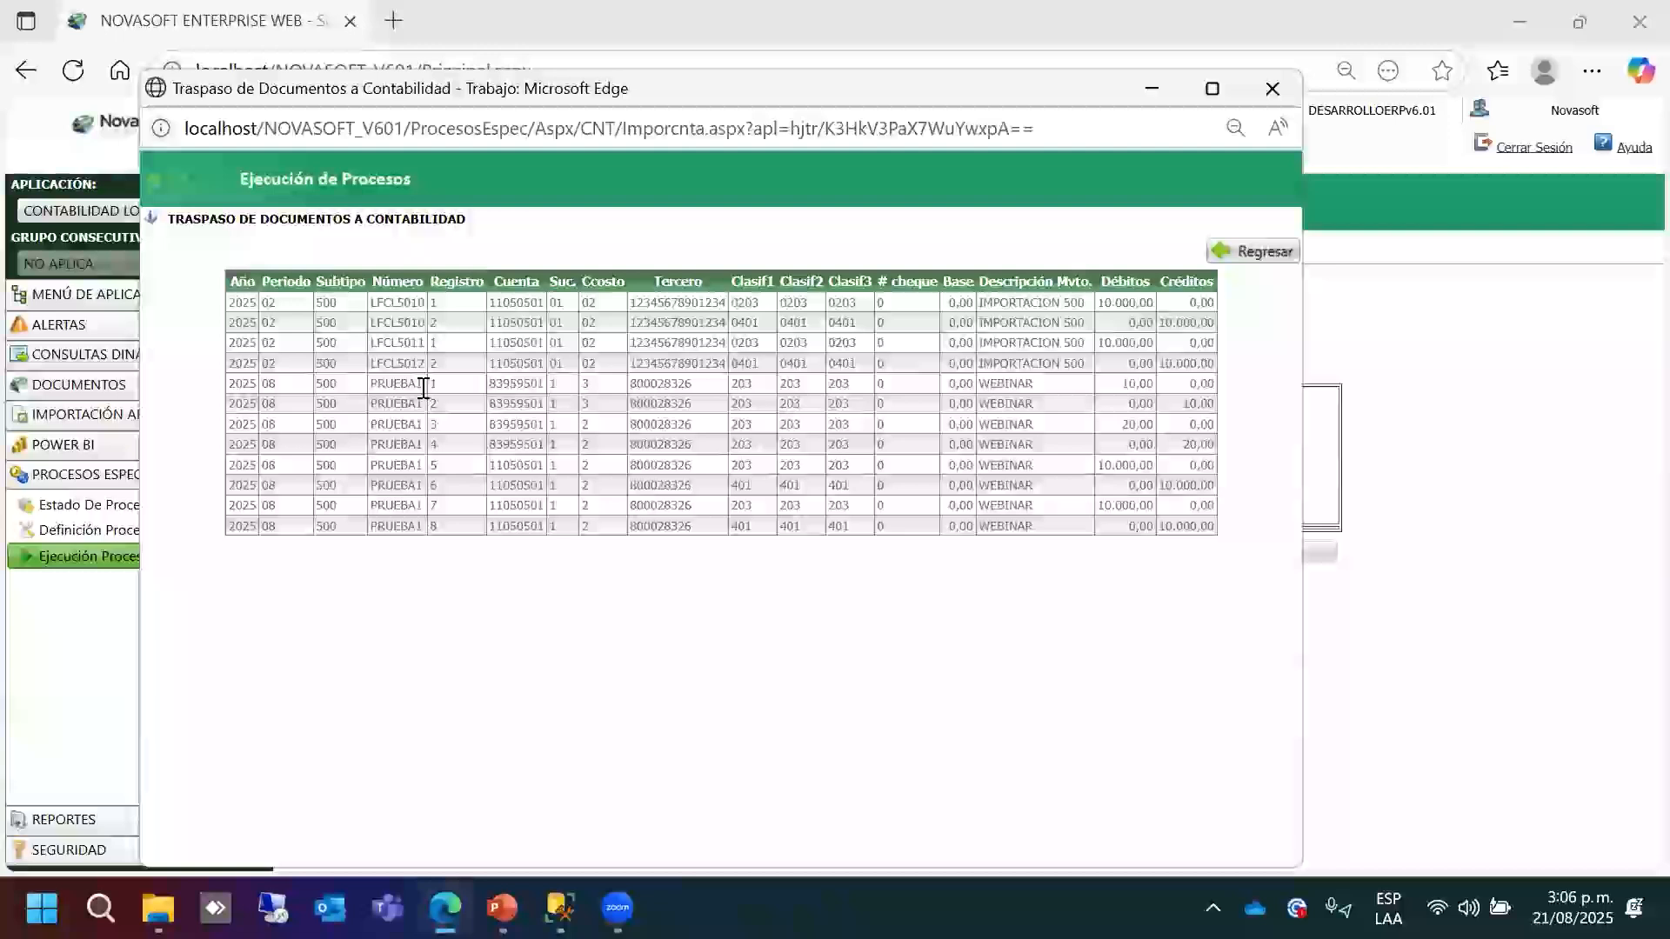
Filter the pending documents by number from PRUEBA1 to PRUEBA1 and query them.
double_click(381, 384)
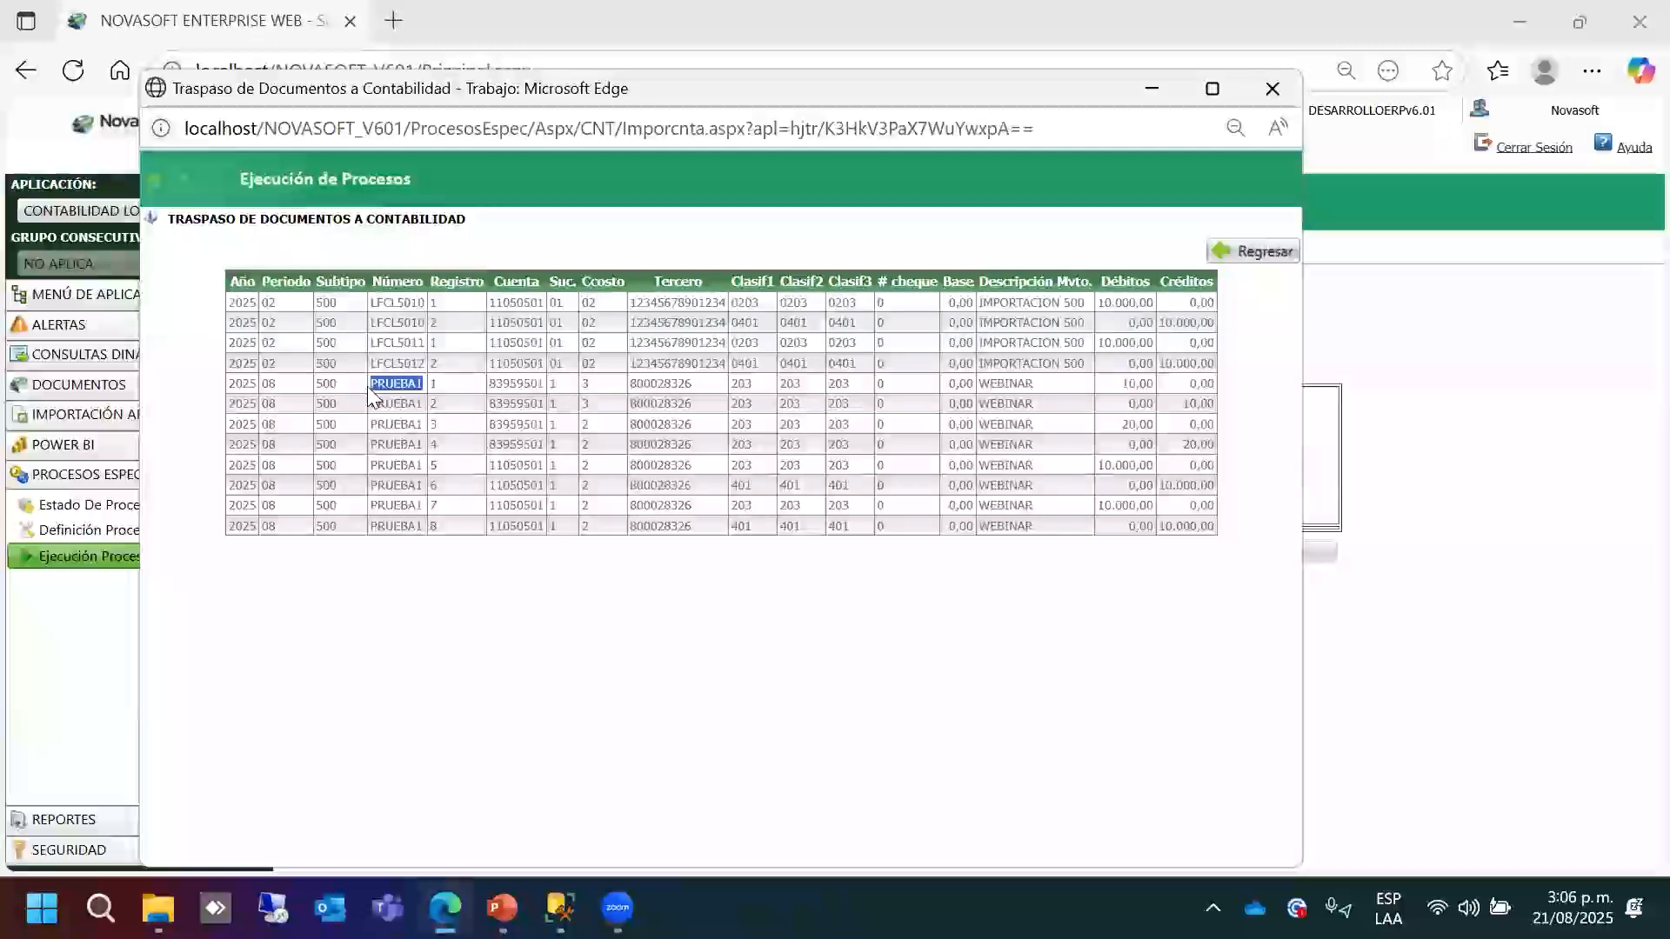
click(1275, 91)
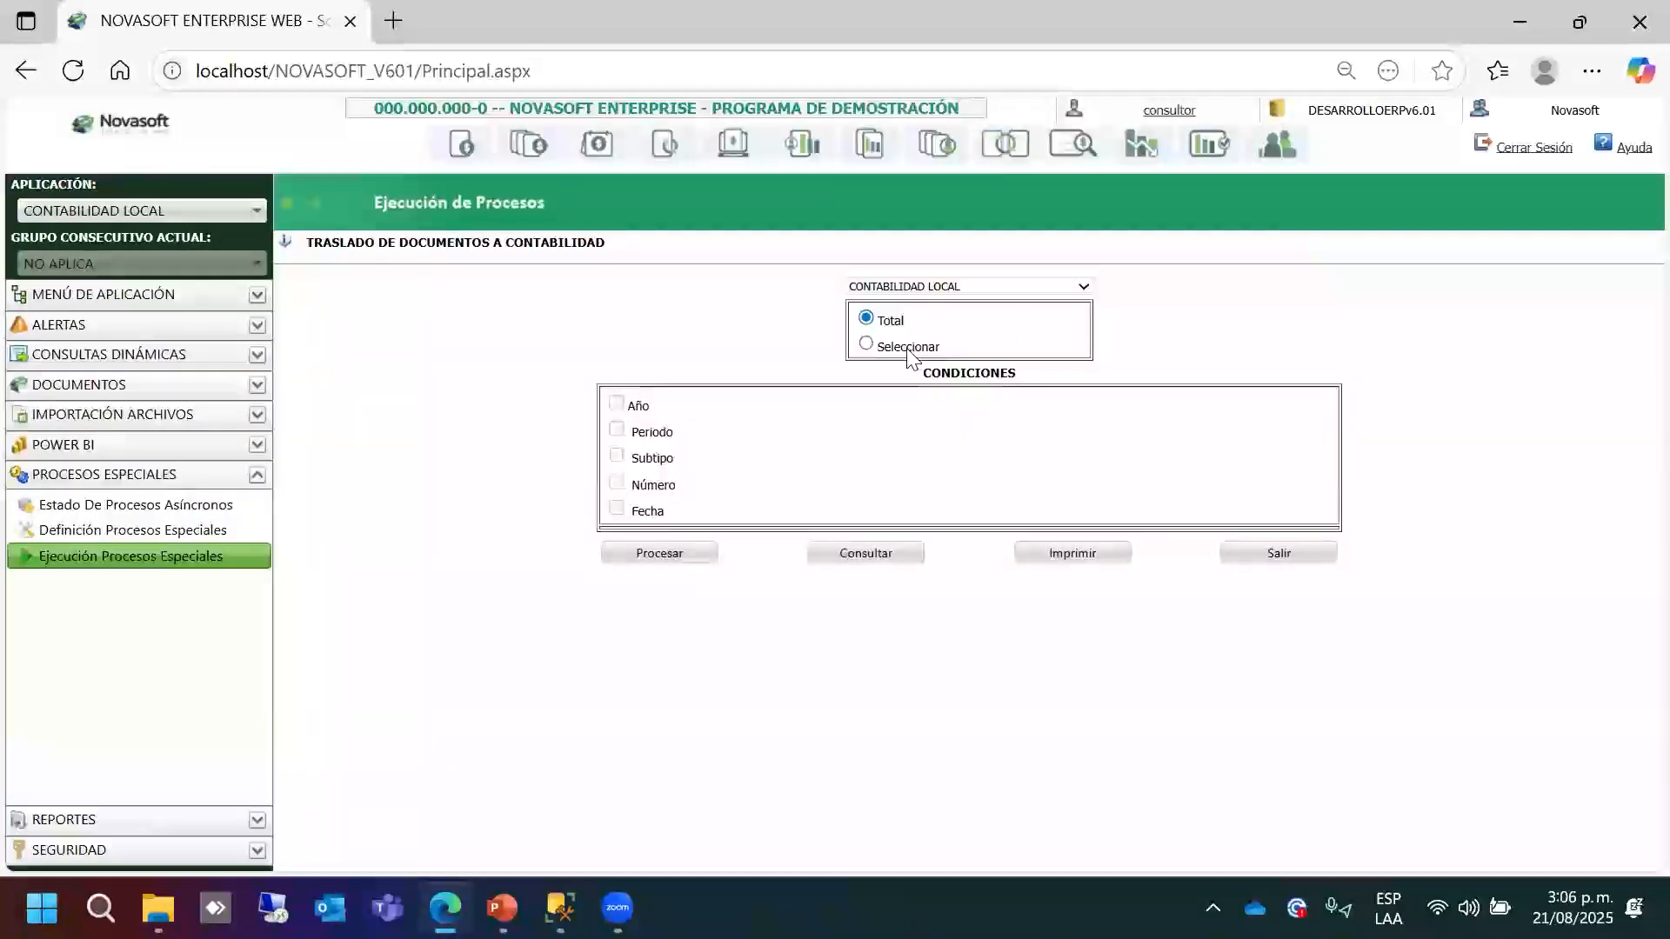
click(628, 482)
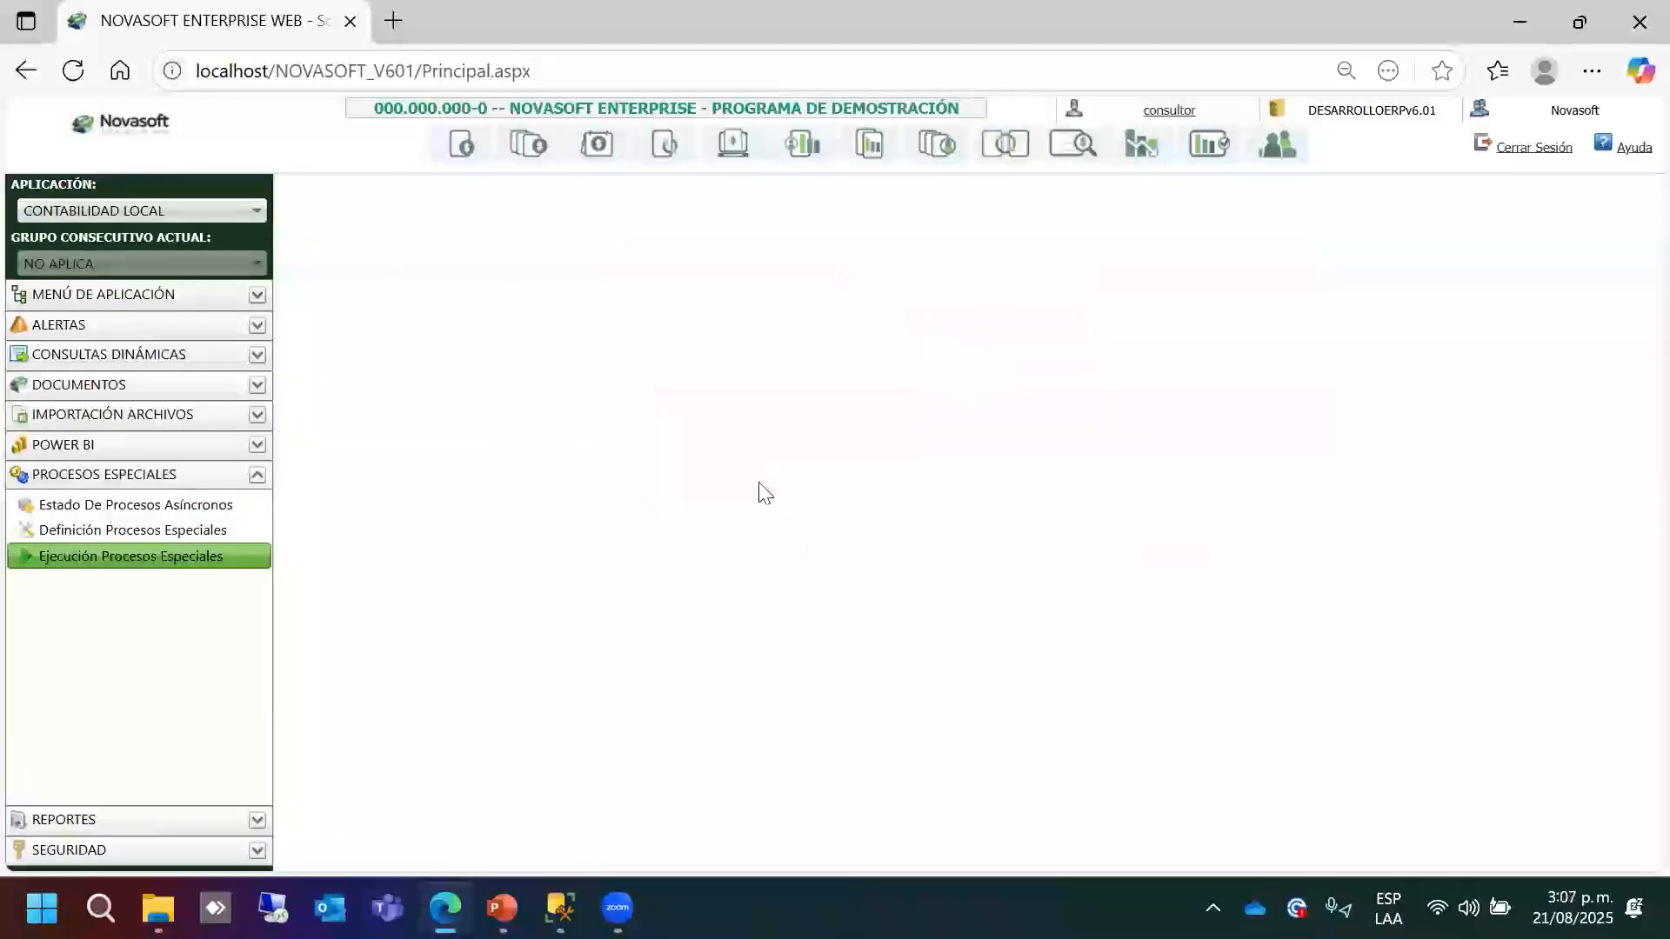
click(872, 479)
text(PRUEBA1)
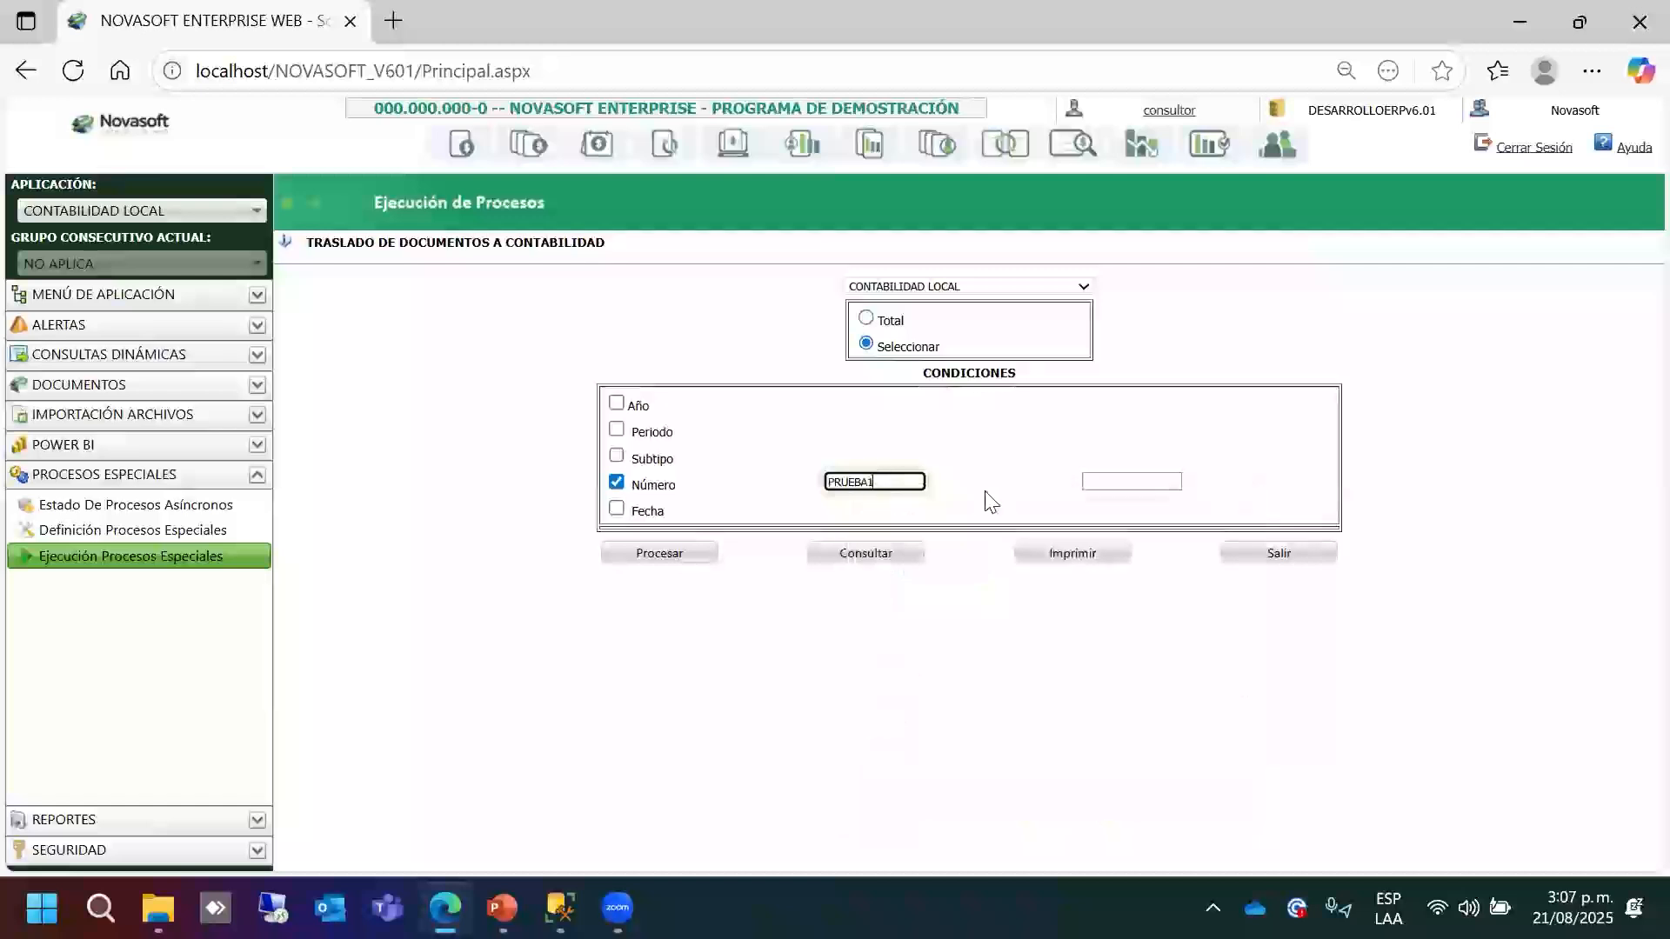
click(1105, 481)
text(PRUEBA1)
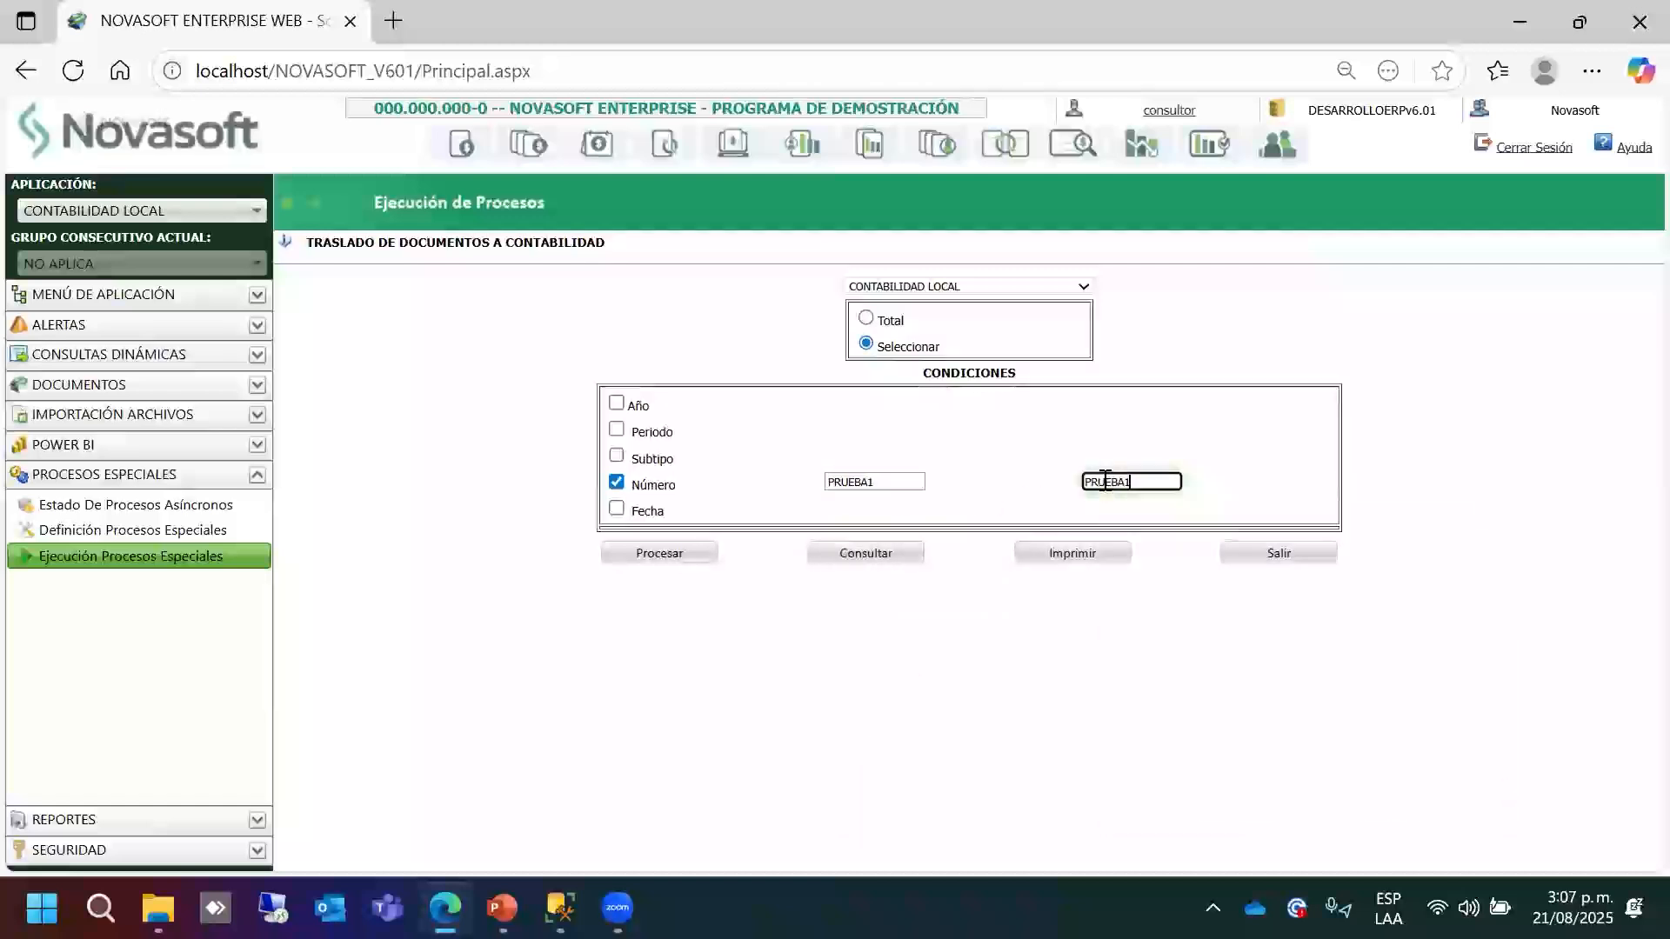
click(863, 554)
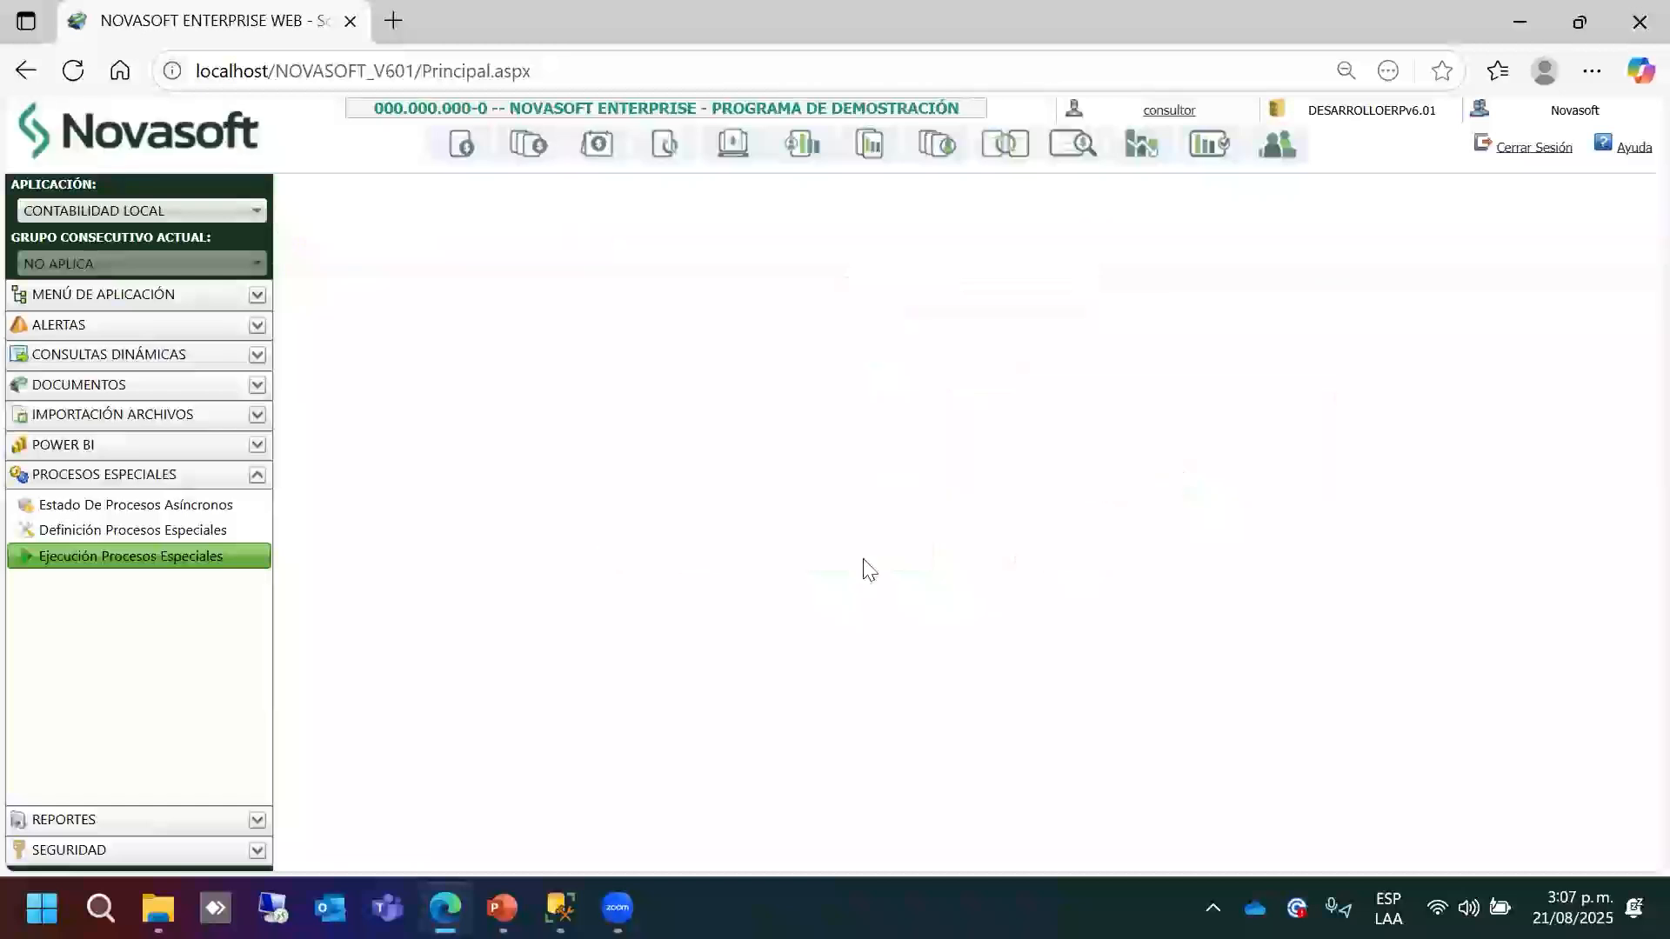